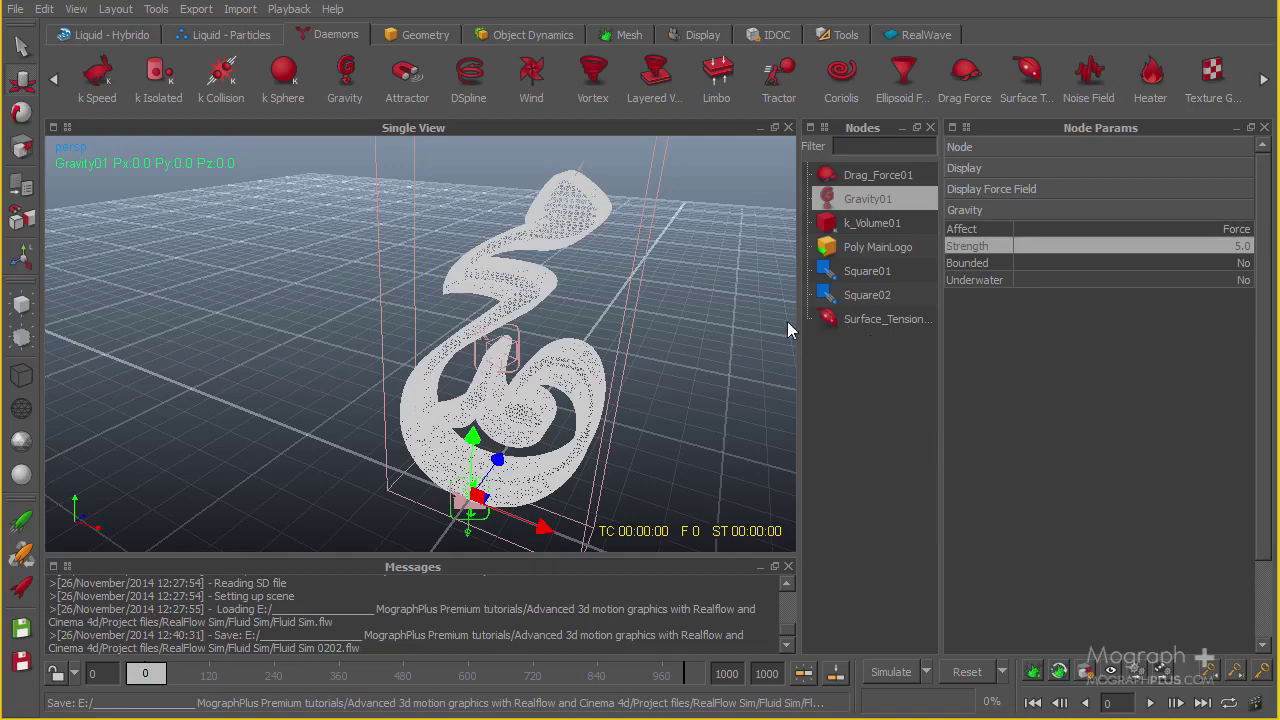
Run a short test simulation of the scene and stop it after about eleven frames
click(889, 675)
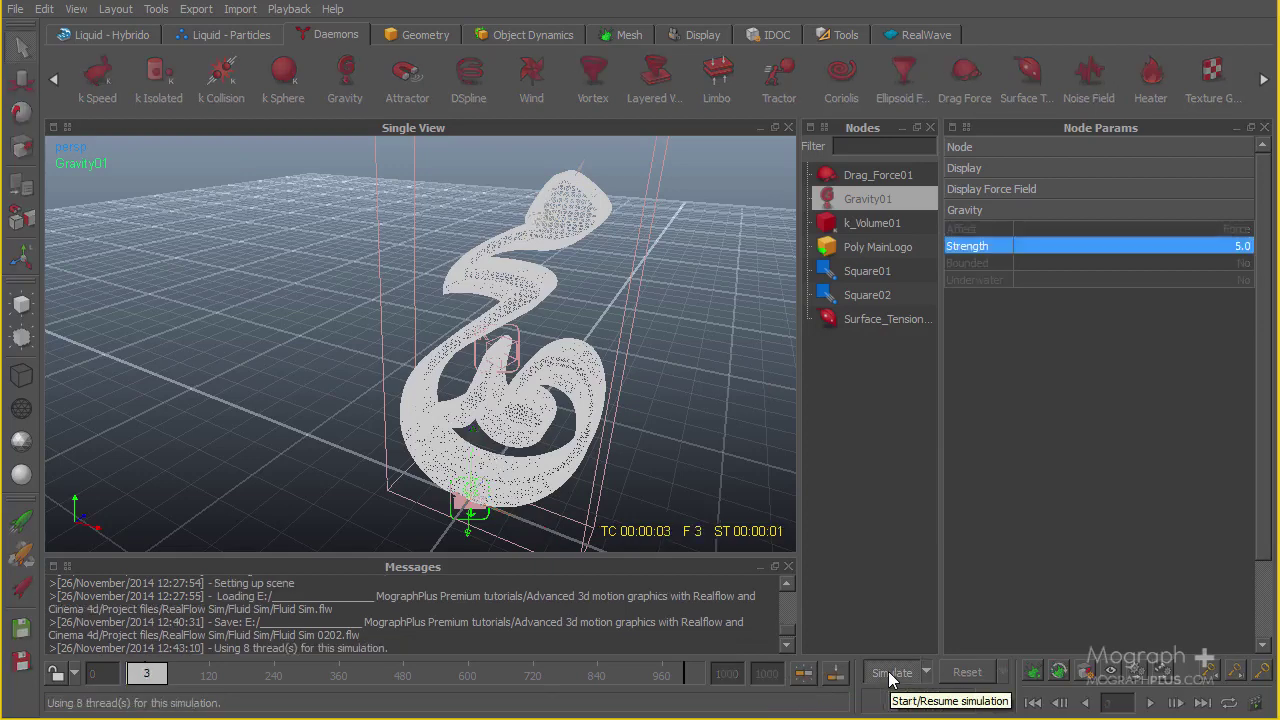
key(alt+a)
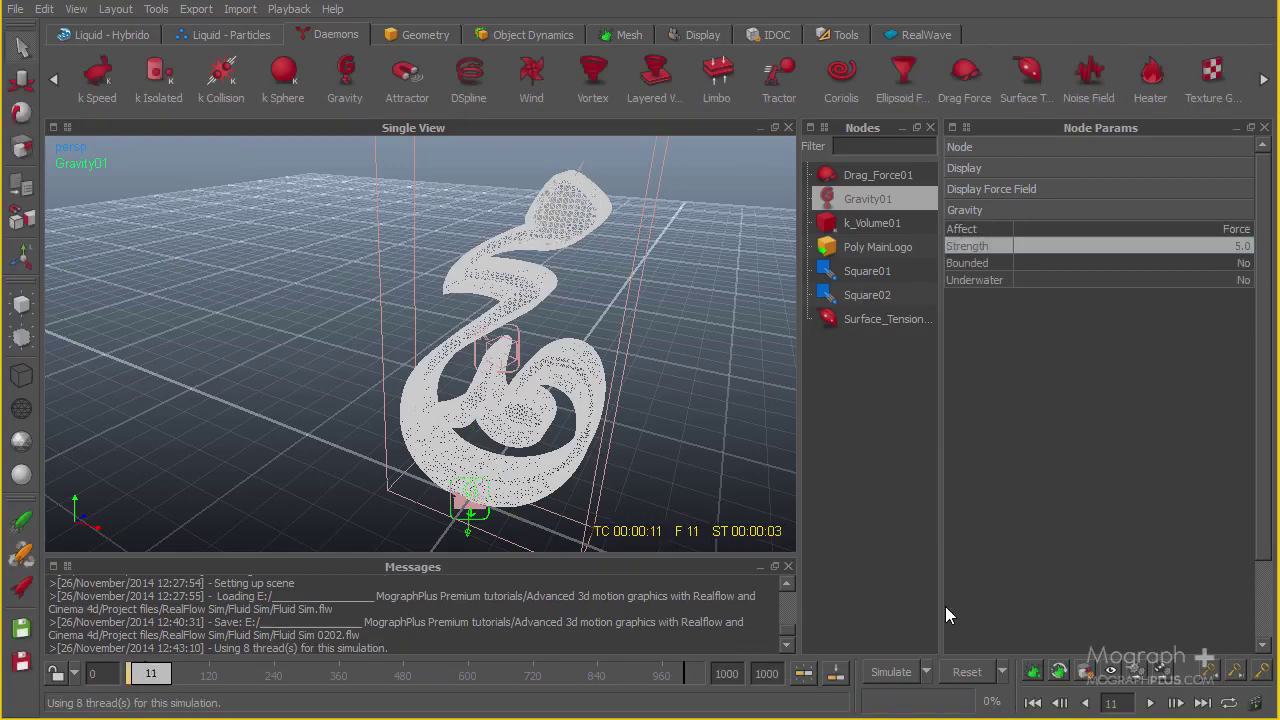
alt+drag(669, 321, 692, 338)
Review the volume mode choices of the Poly MainLogo object and keep Solid inside
click(870, 247)
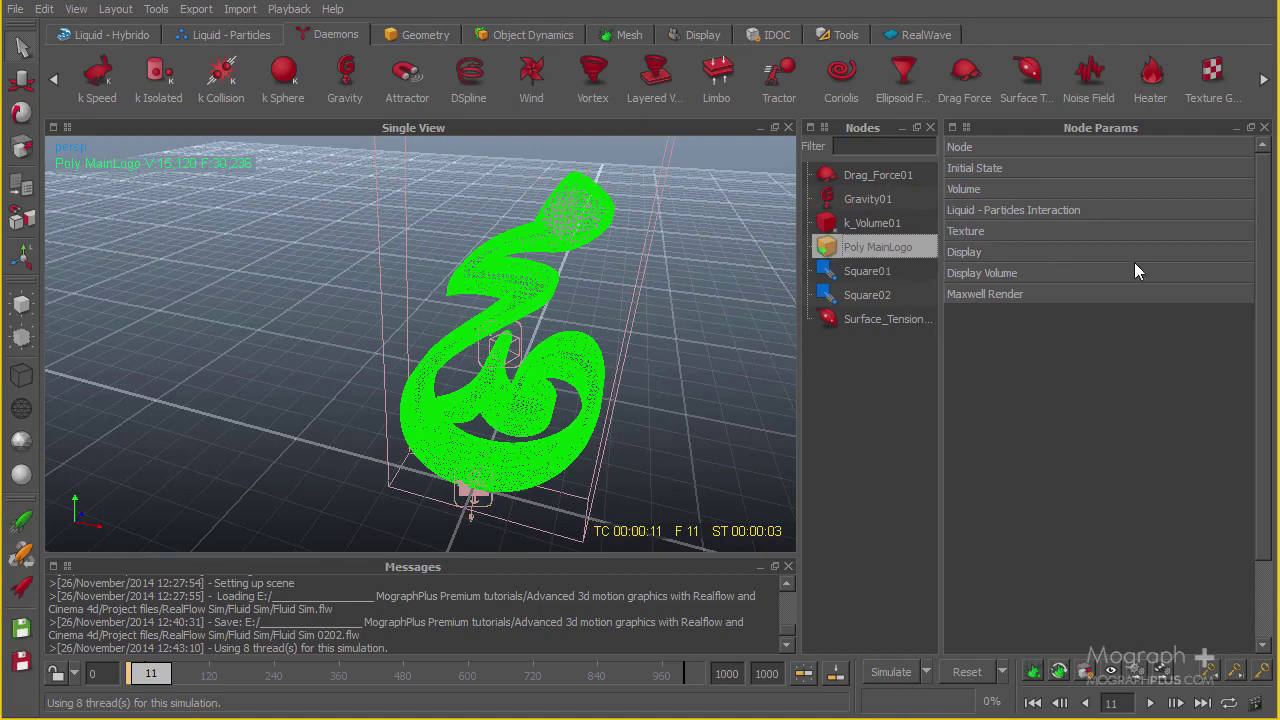
click(1019, 190)
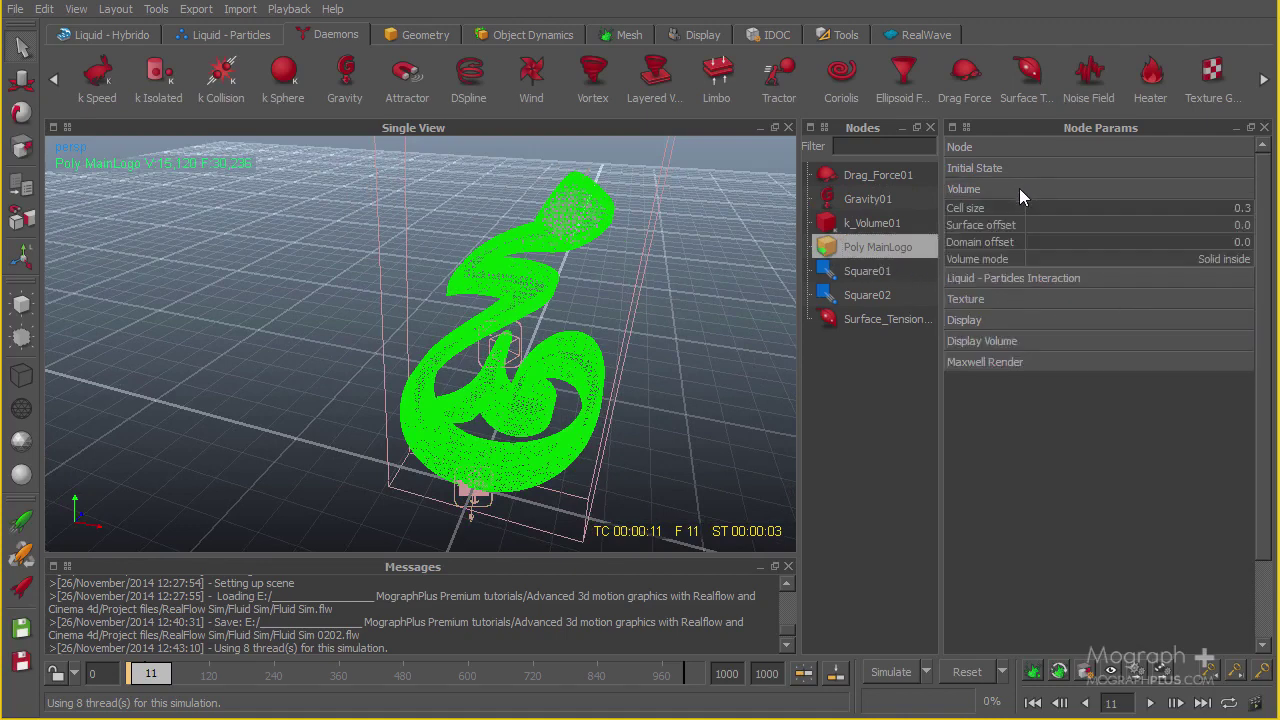
click(1206, 261)
click(1206, 261)
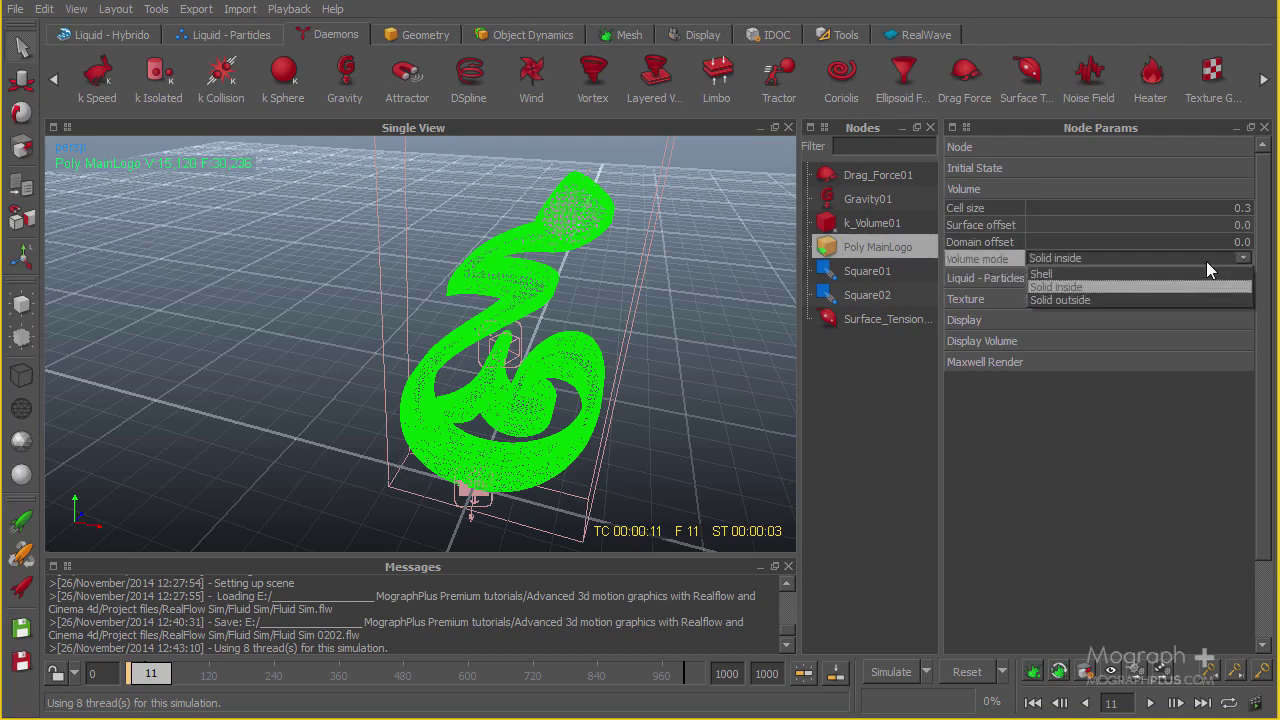
click(1089, 288)
click(859, 453)
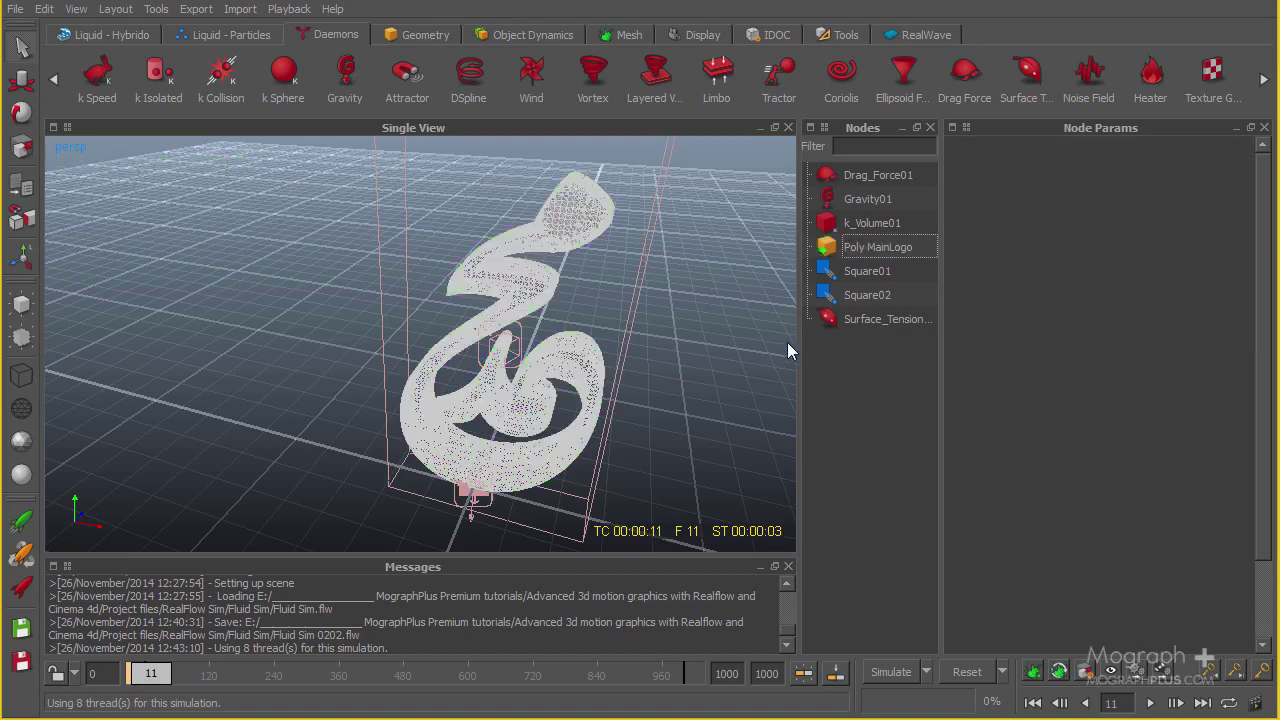
Hide the mesh of Poly MainLogo in the viewport and select the Square01 emitter to see its particles
click(862, 250)
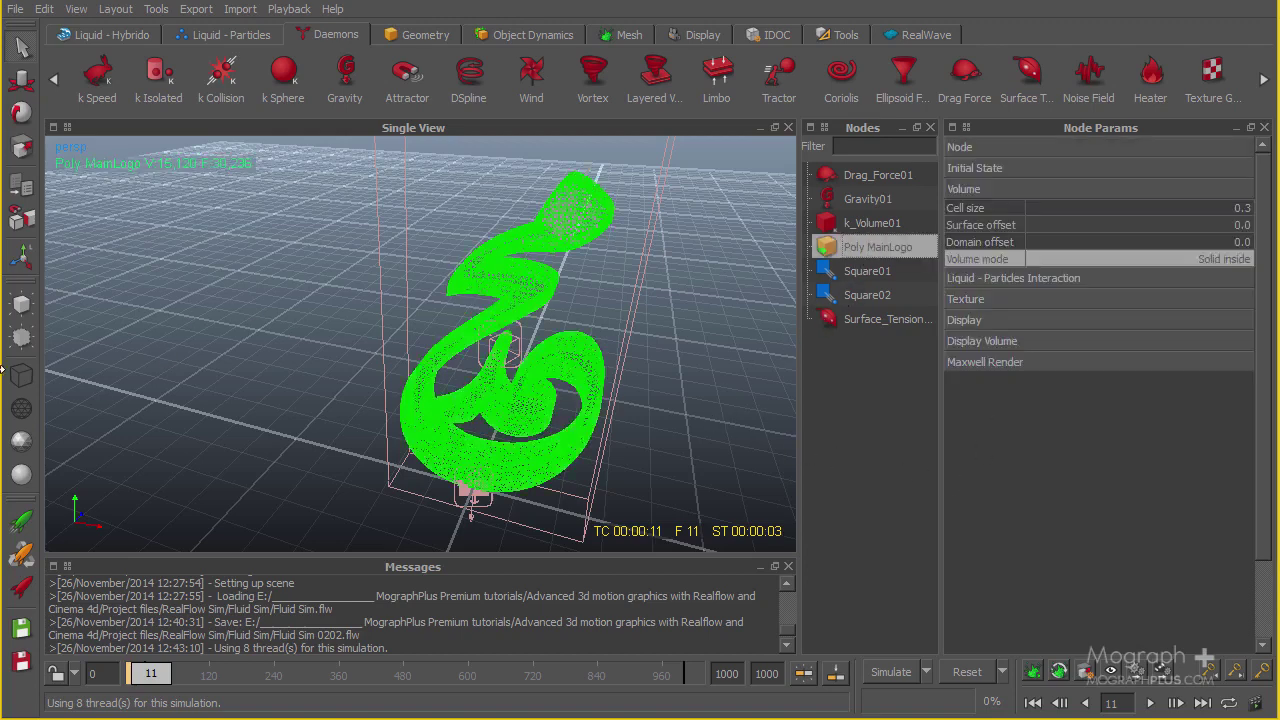
click(21, 338)
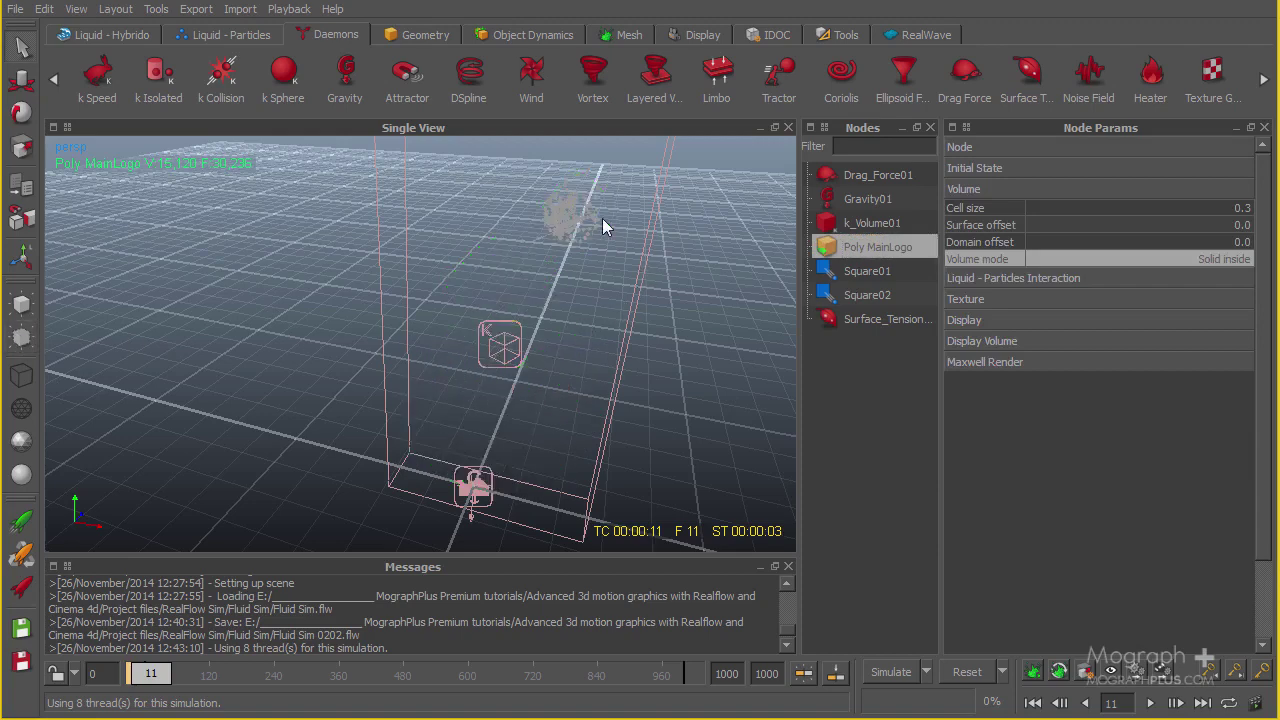
click(890, 276)
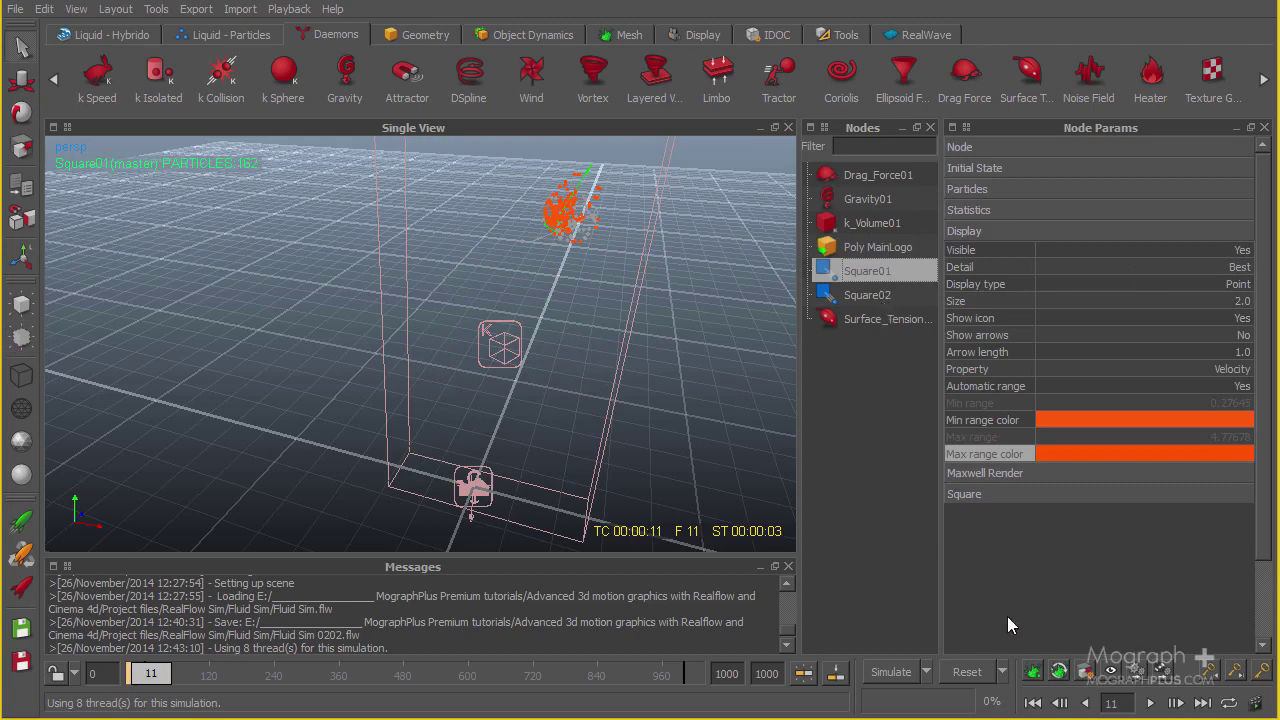
Set the maximum number of simulation substeps to 50 in the simulation options
click(929, 675)
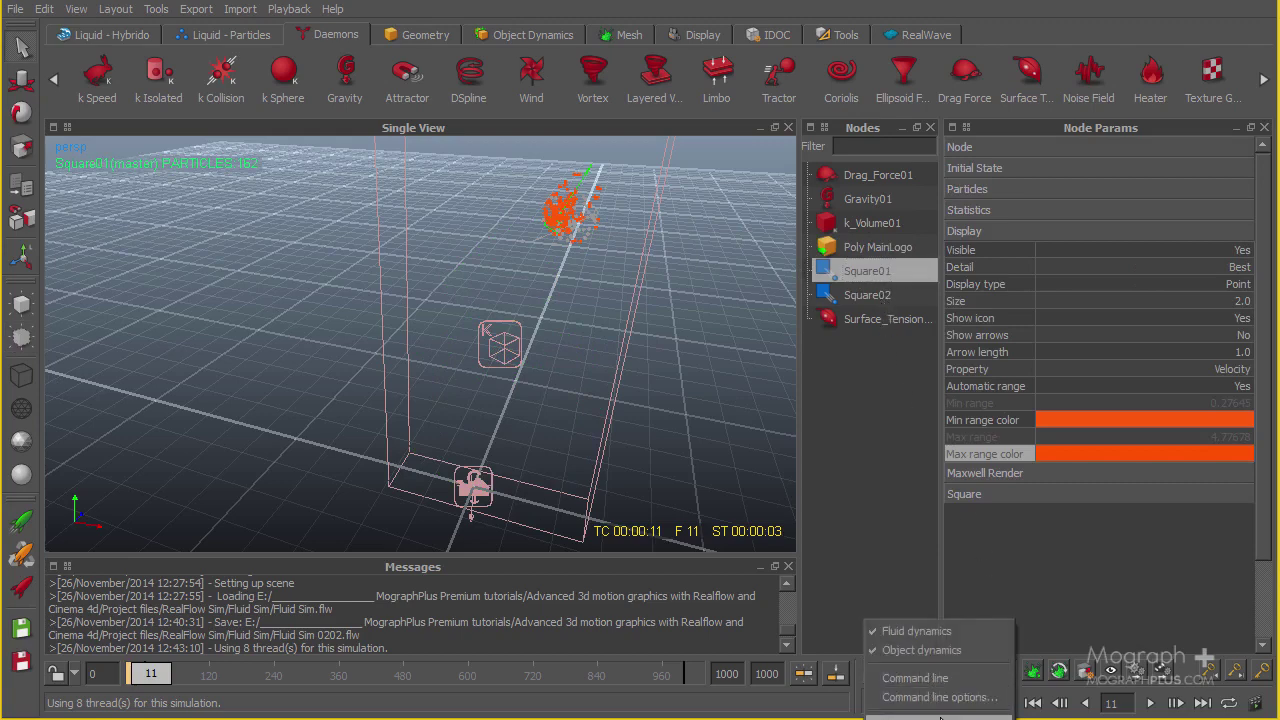
click(905, 674)
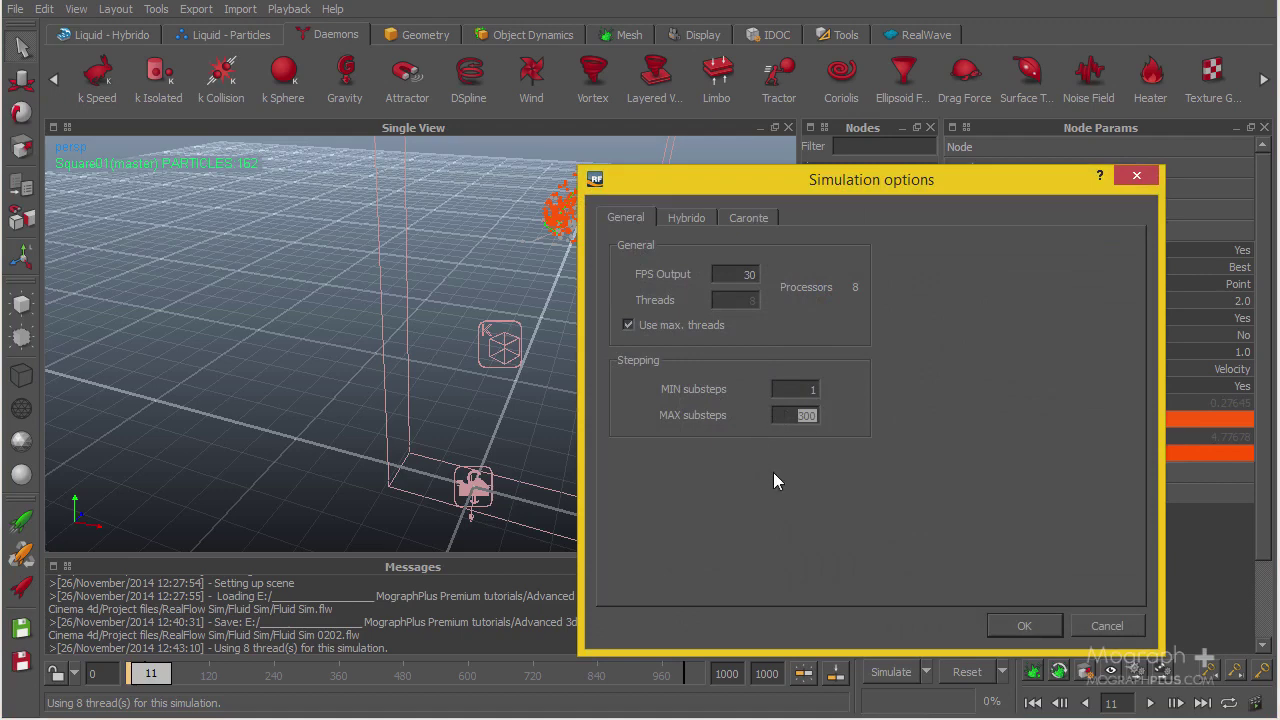
text(50)
click(1046, 622)
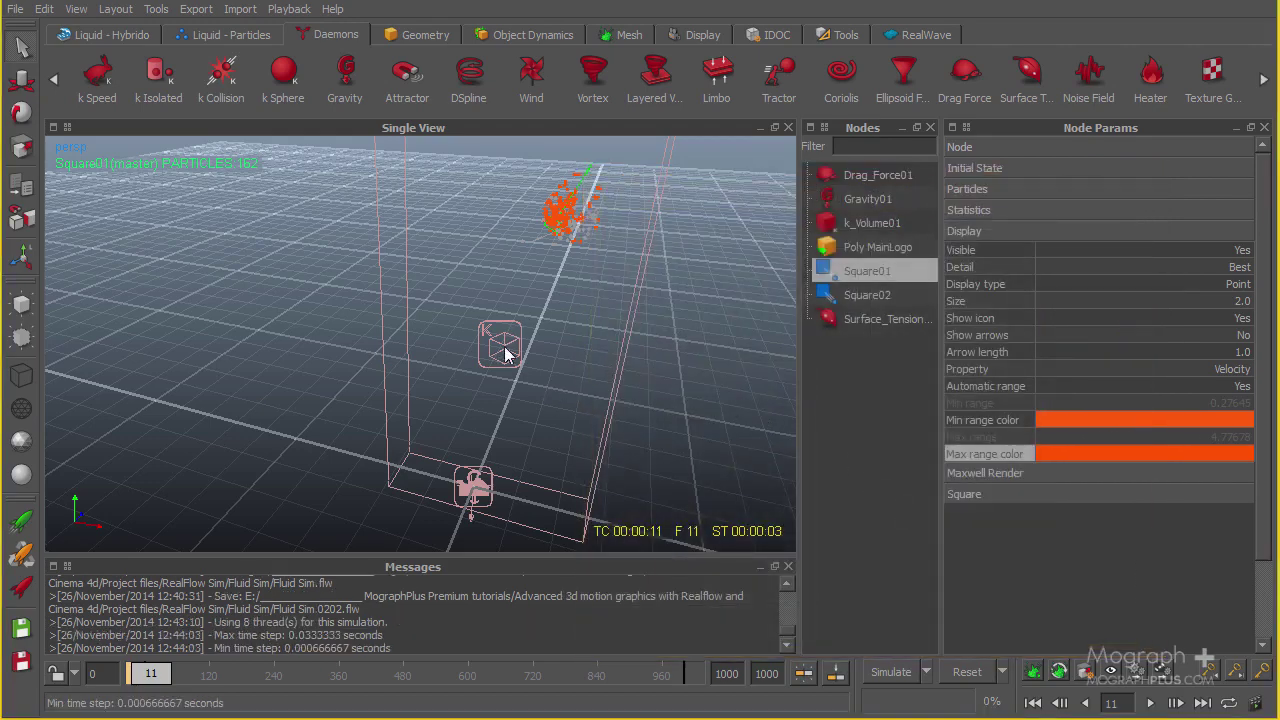
Reset the simulation and discard all simulated data
alt+drag(505, 352, 505, 393)
key(alt+r)
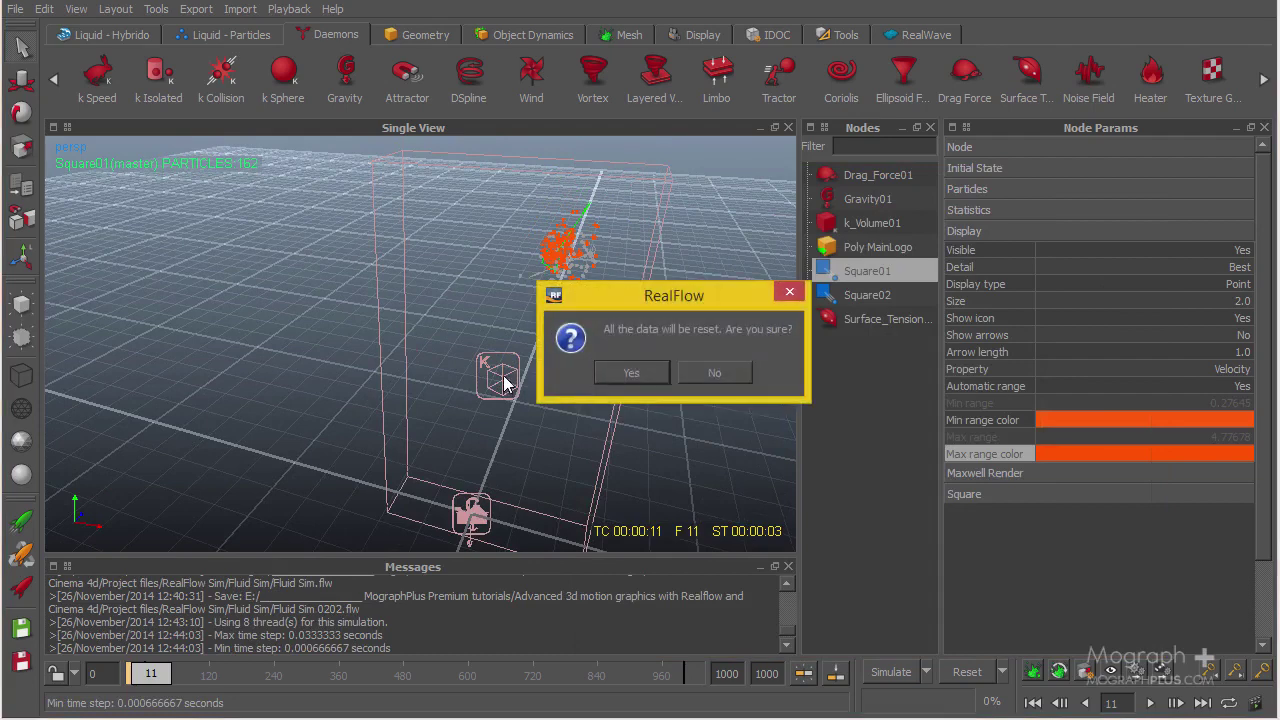
key(Return)
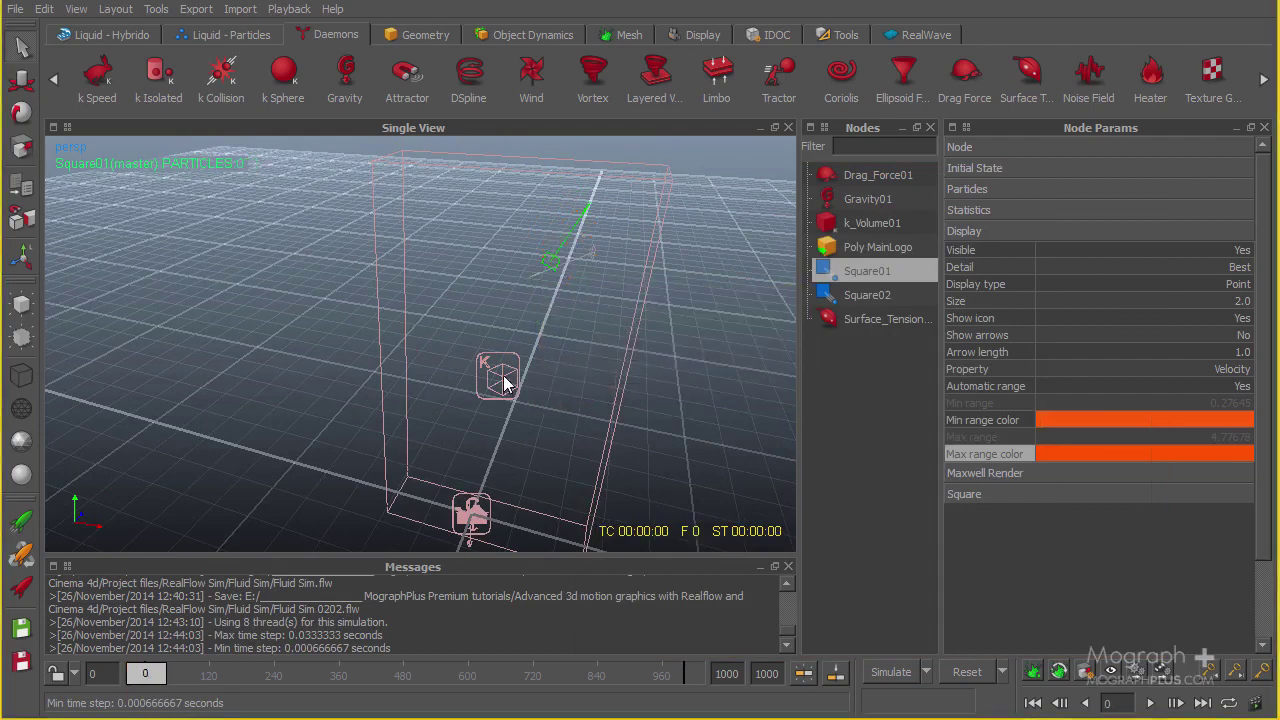
Select Square02 together with Square01, run the simulation and stop it at about frame 525
ctrl+click(866, 295)
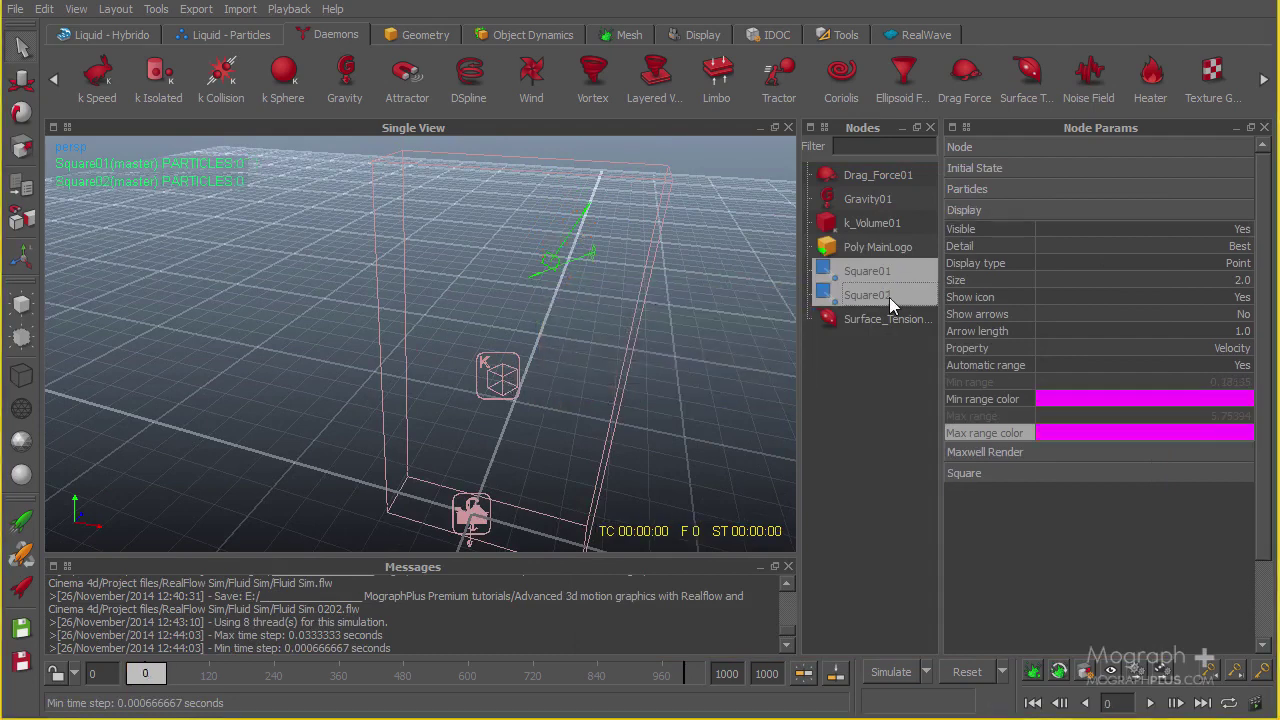
key(ctrl+a)
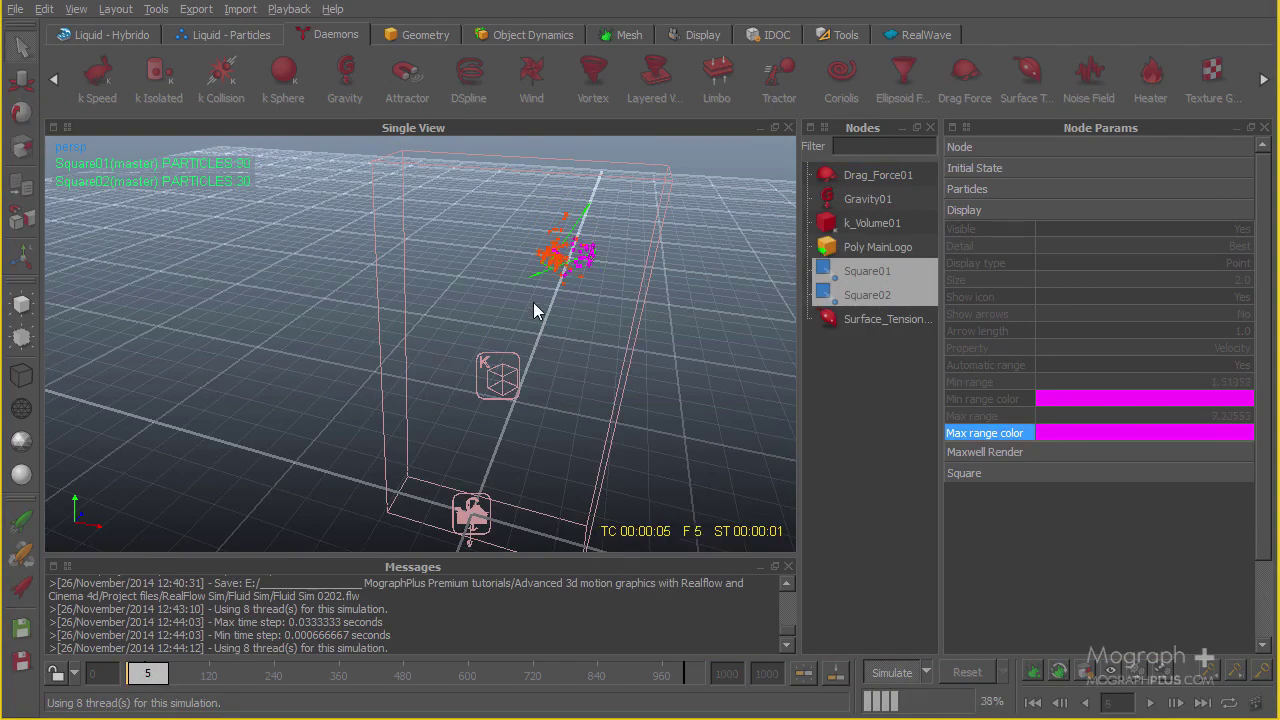
mouse_move(533, 302)
alt+mouse_down()
mouse_move(583, 248)
mouse_move(563, 269)
mouse_move(579, 298)
mouse_move(536, 288)
mouse_move(527, 310)
mouse_move(538, 296)
alt+mouse_up()
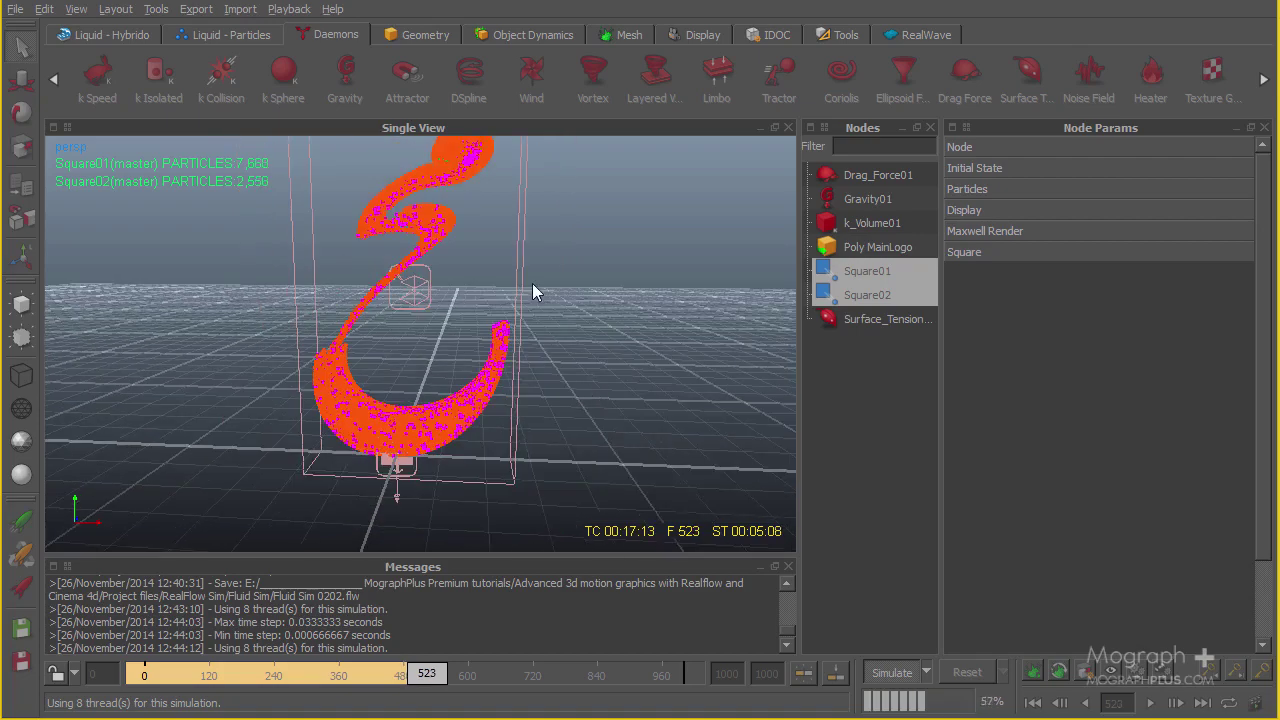
click(899, 664)
Return to frame 0 and play back the cached particle simulation to review the flow through the logo shape
alt+drag(636, 446, 537, 424)
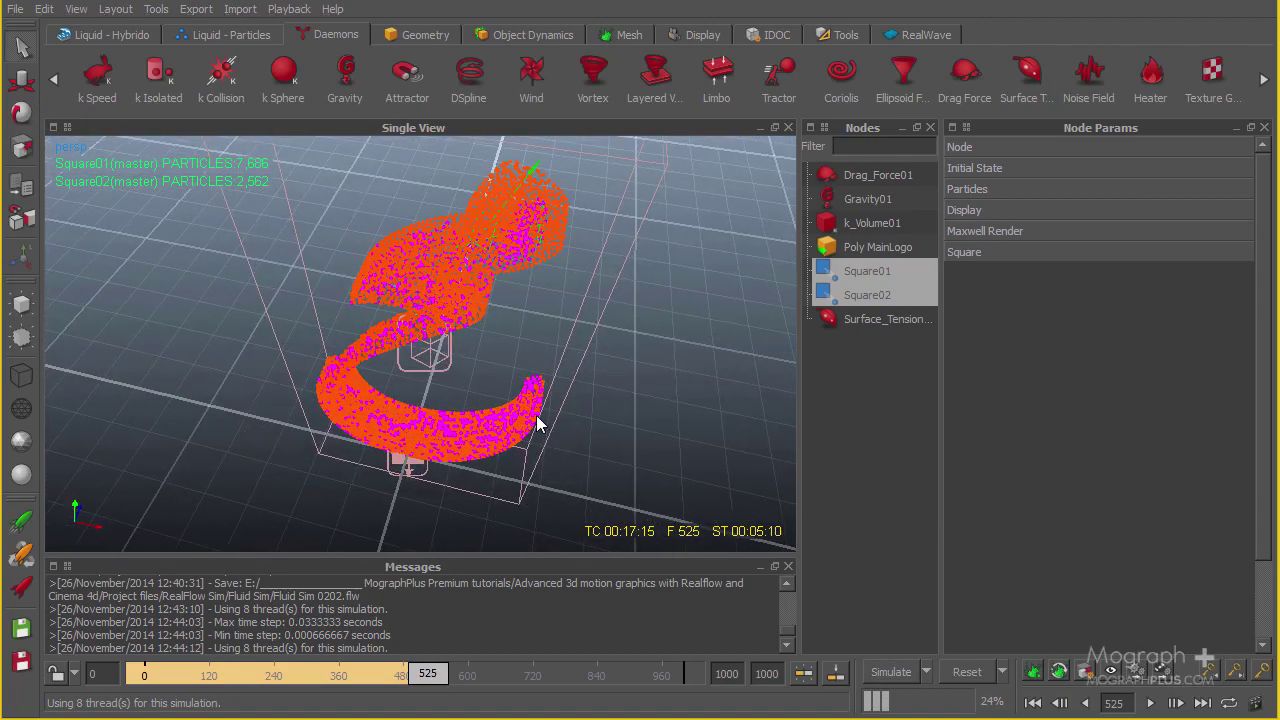
key(ctrl+r)
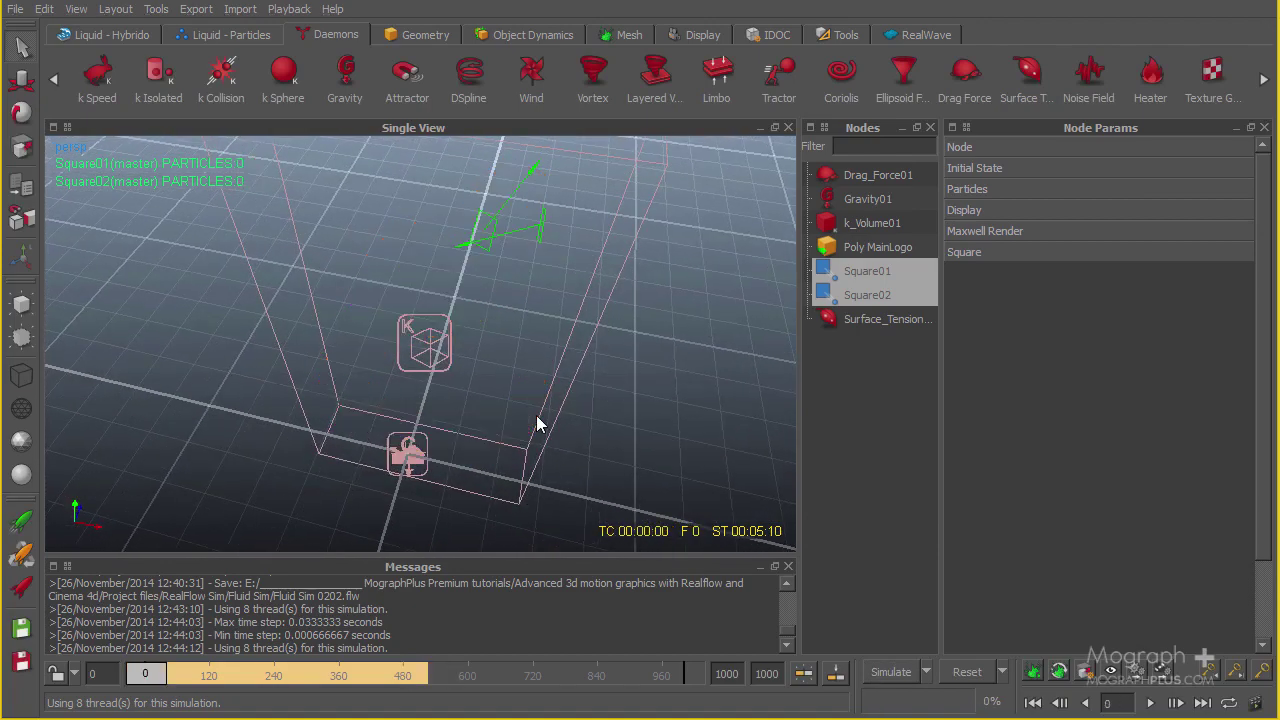
alt+drag(415, 379, 499, 302)
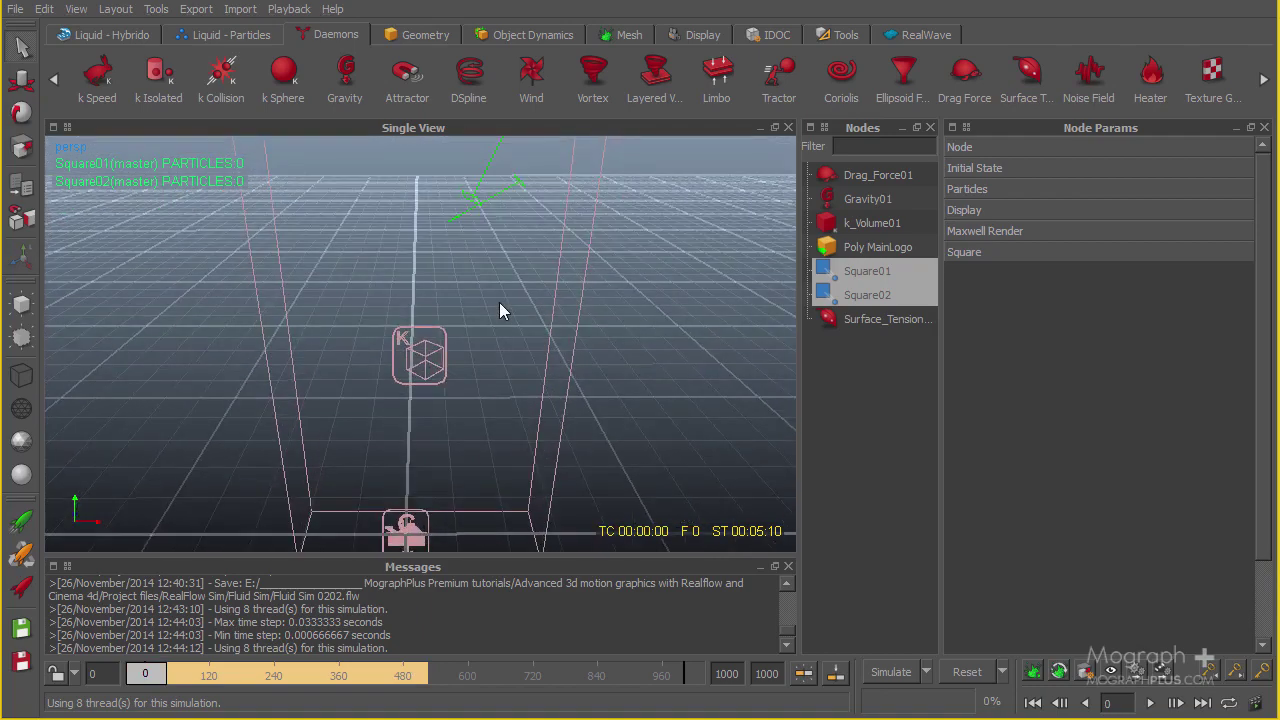
key(space)
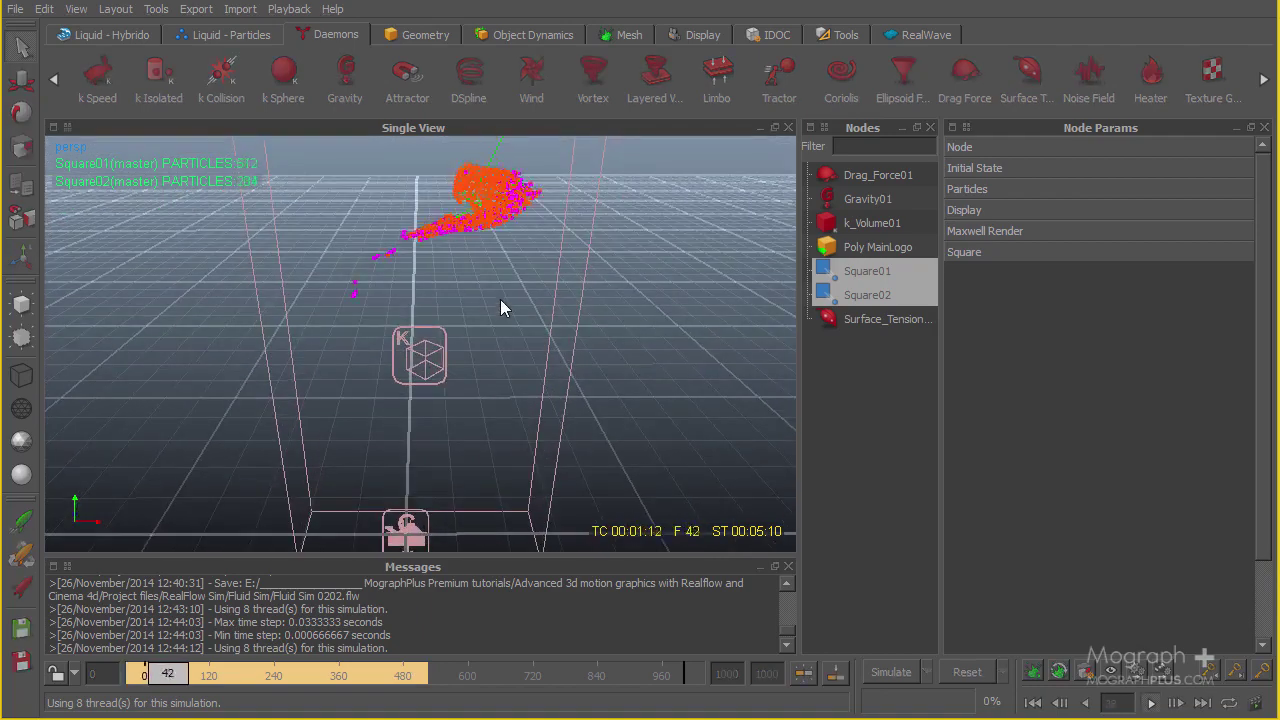
alt+drag(528, 263, 429, 354)
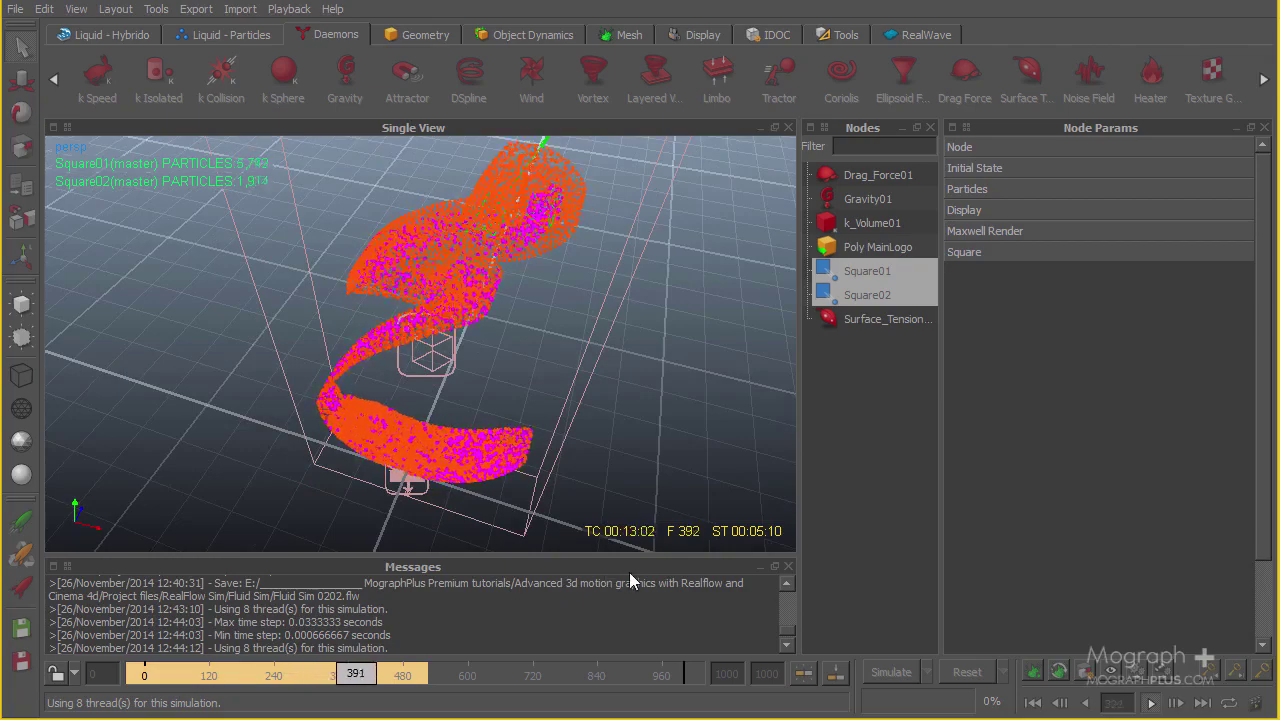
key(Escape)
Replay the cached simulation, stop it at frame 329 and examine the narrow middle part of the particle flow
key(ctrl+a)
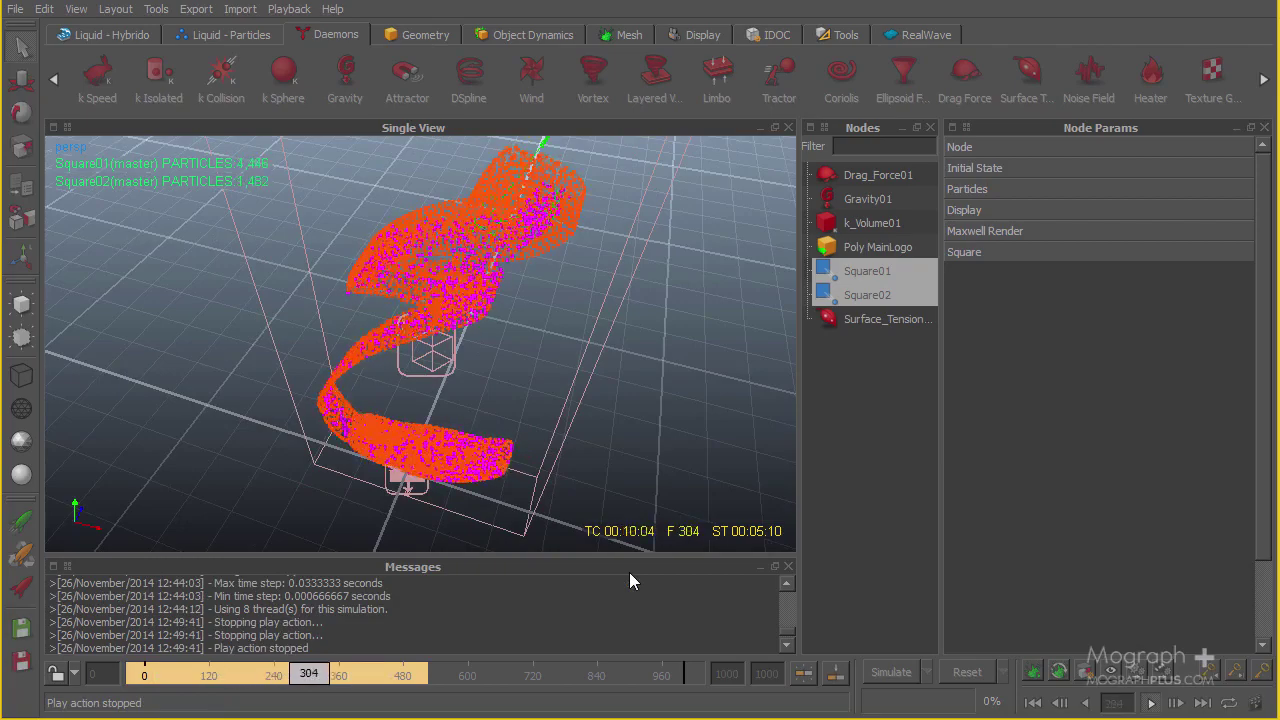
key(Escape)
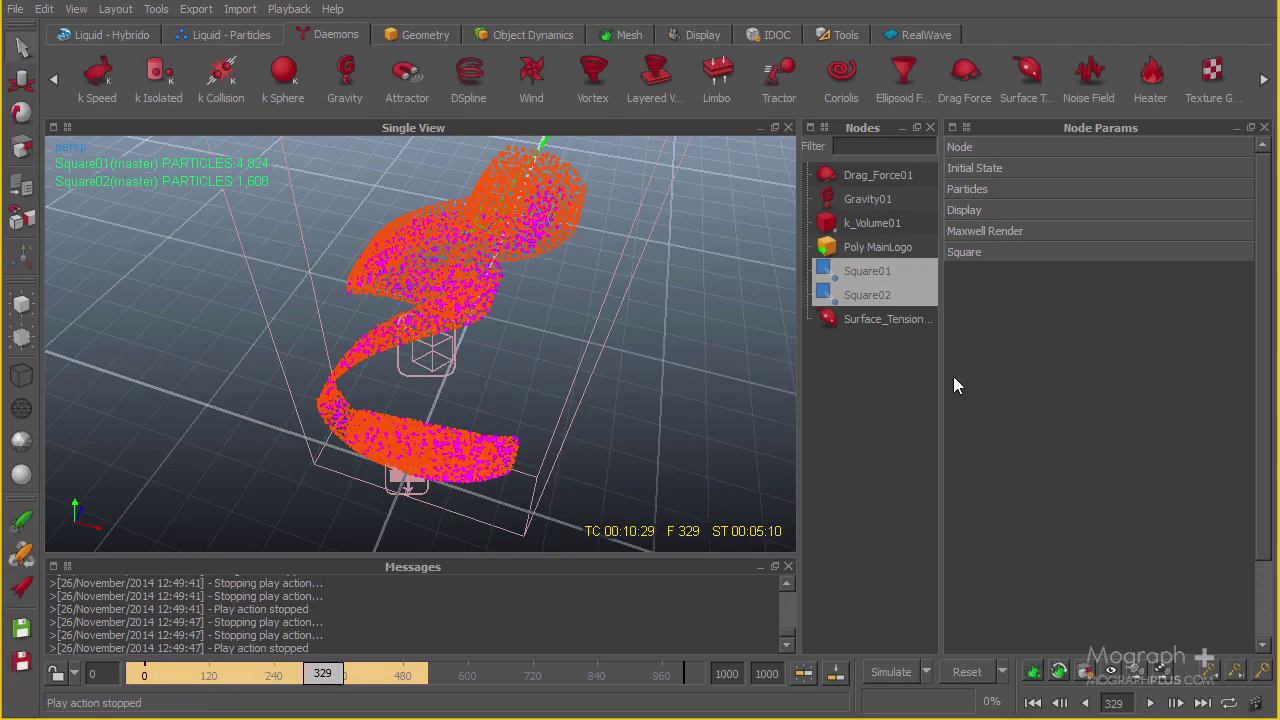
alt+right_drag(467, 373, 522, 335)
alt+drag(522, 335, 443, 360)
alt+middle_drag(443, 360, 454, 348)
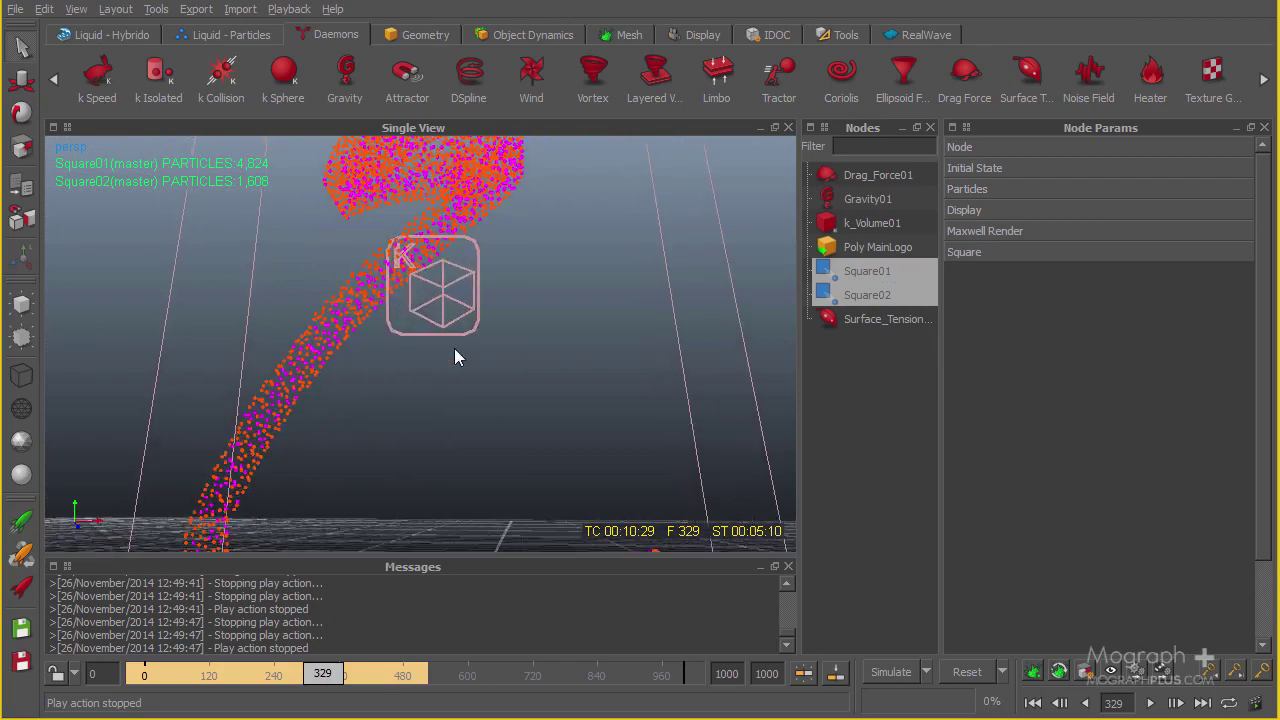
alt+drag(411, 440, 527, 440)
Play on through the later frames, then replay the simulation from the start and stop at frame 176
key(ctrl+Return)
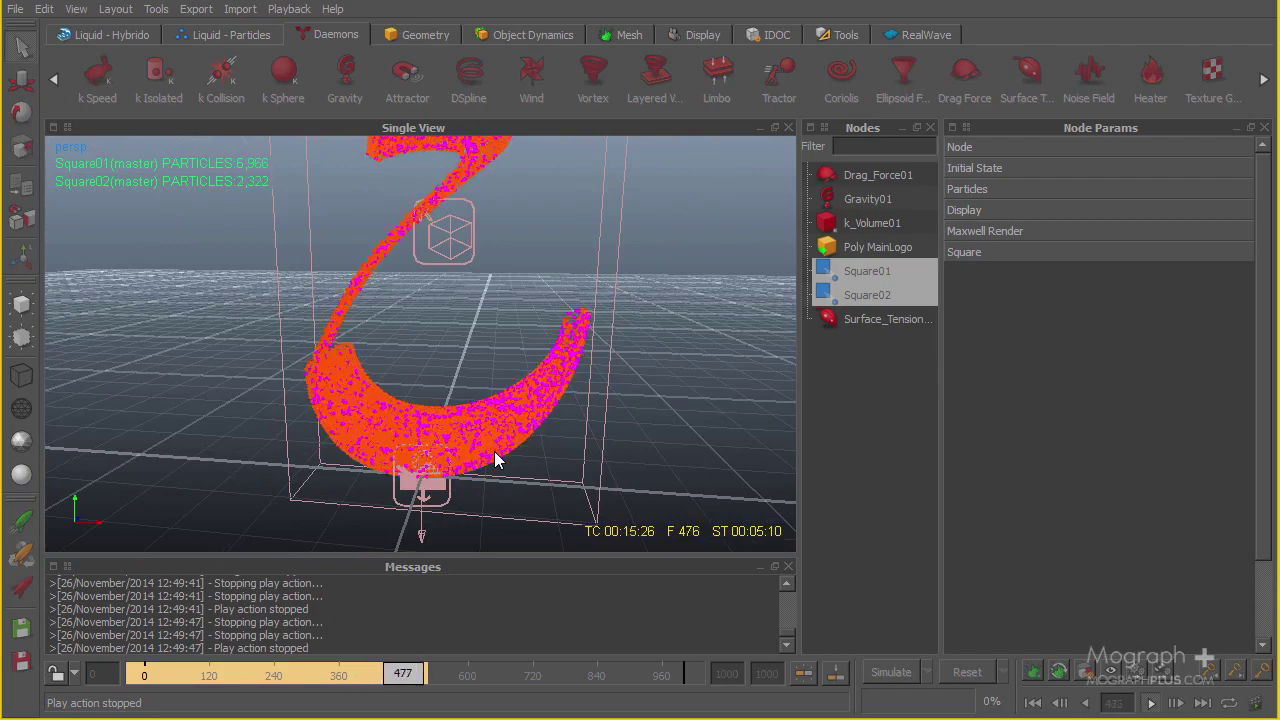
key(ctrl+Return)
key(ctrl+shift+Return)
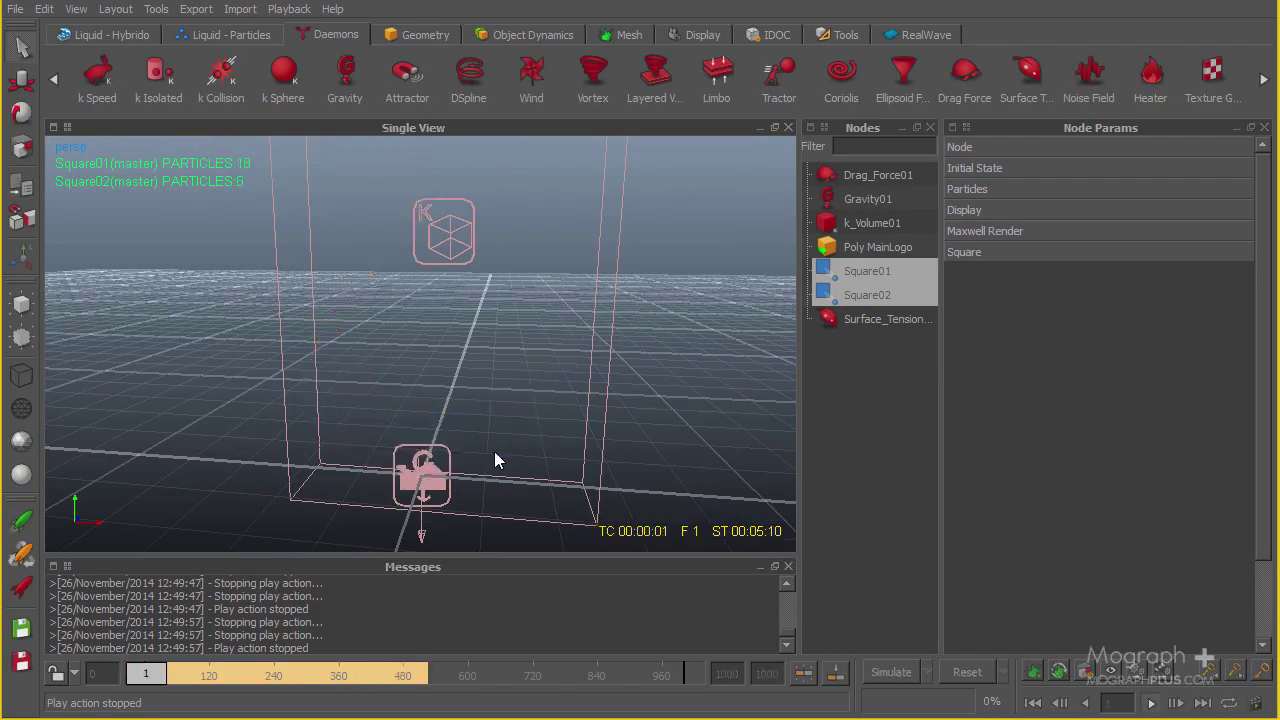
key(ctrl+Return)
alt+right_drag(540, 436, 439, 298)
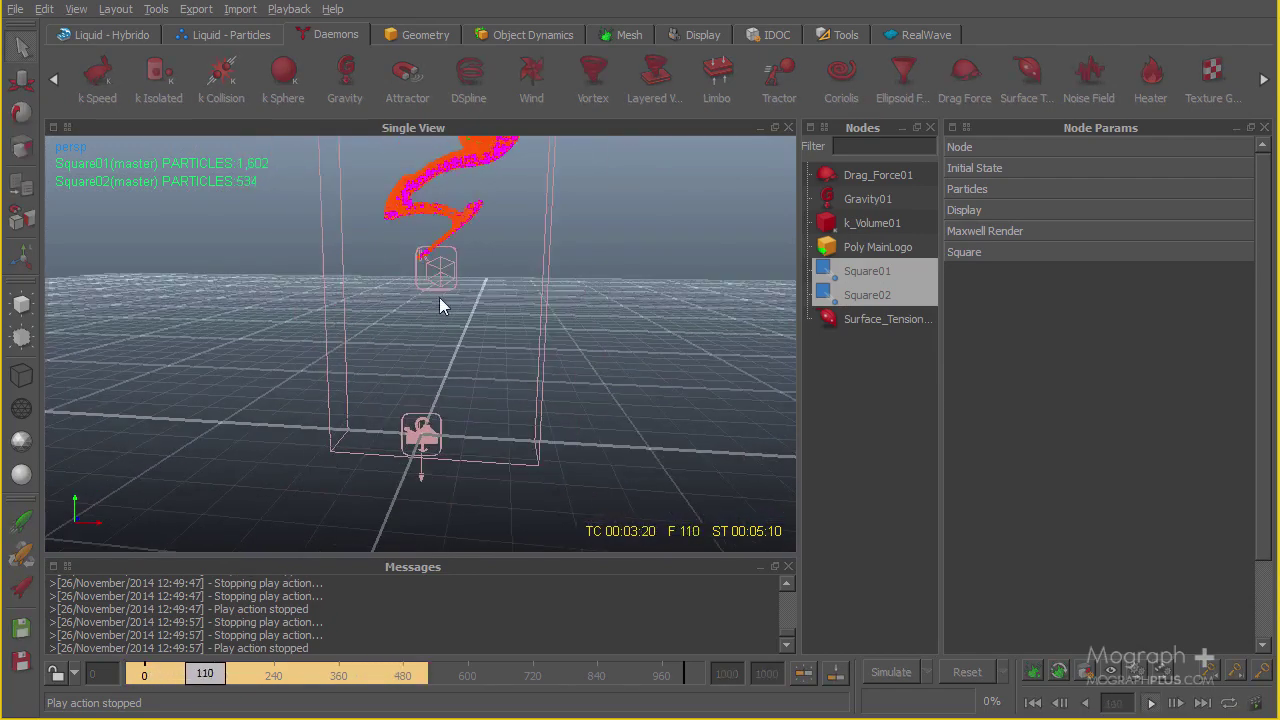
alt+middle_drag(439, 298, 401, 434)
alt+drag(401, 434, 370, 462)
key(ctrl+Return)
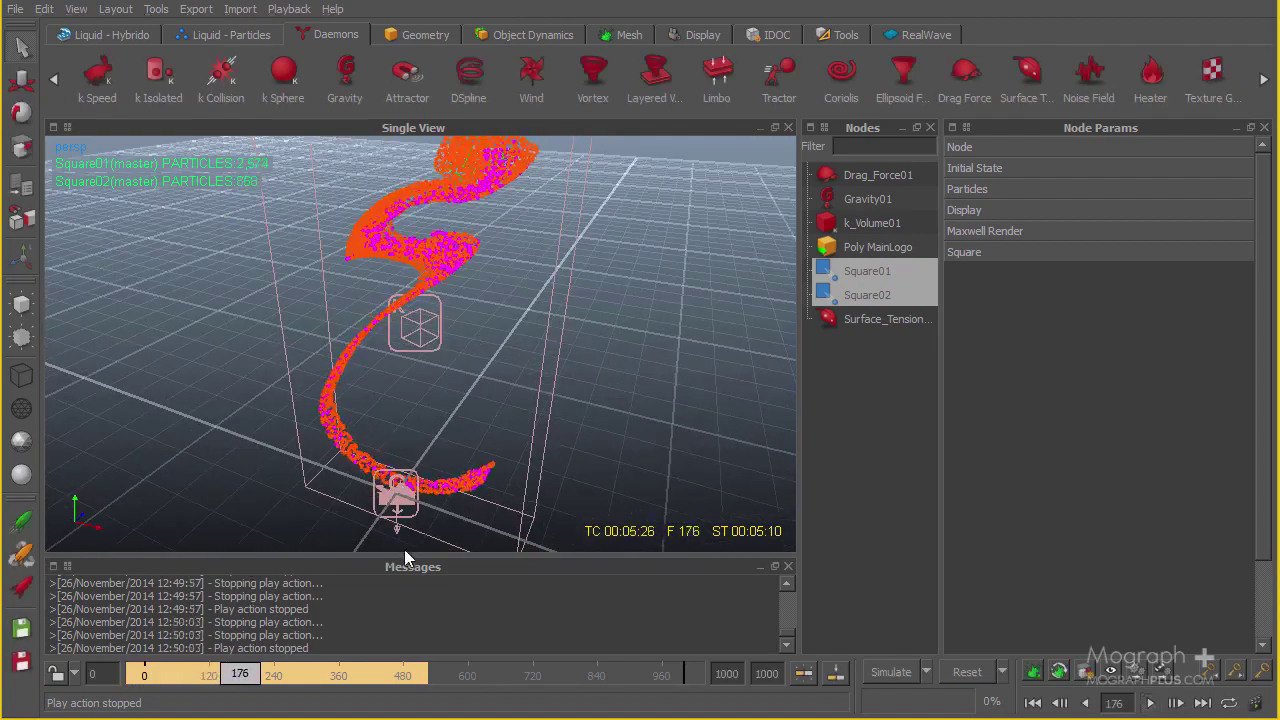
Collapse the Messages log to enlarge the 3D viewport
click(416, 567)
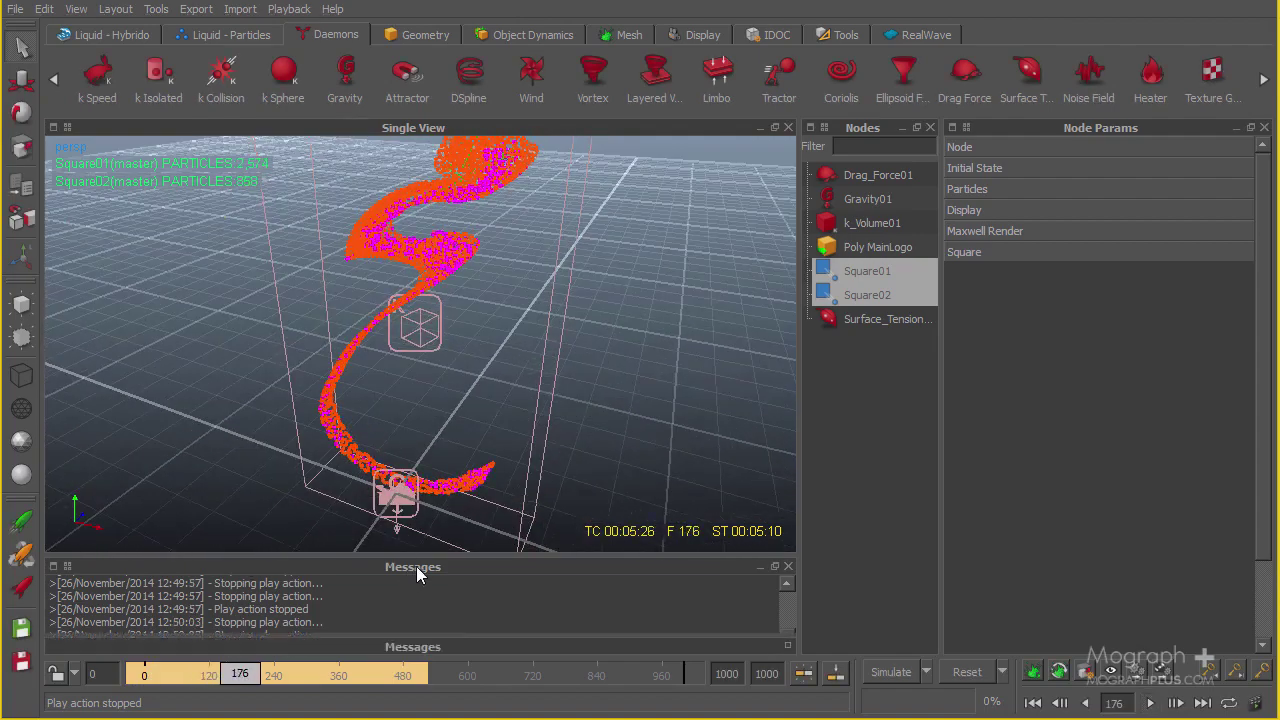
alt+drag(494, 388, 509, 476)
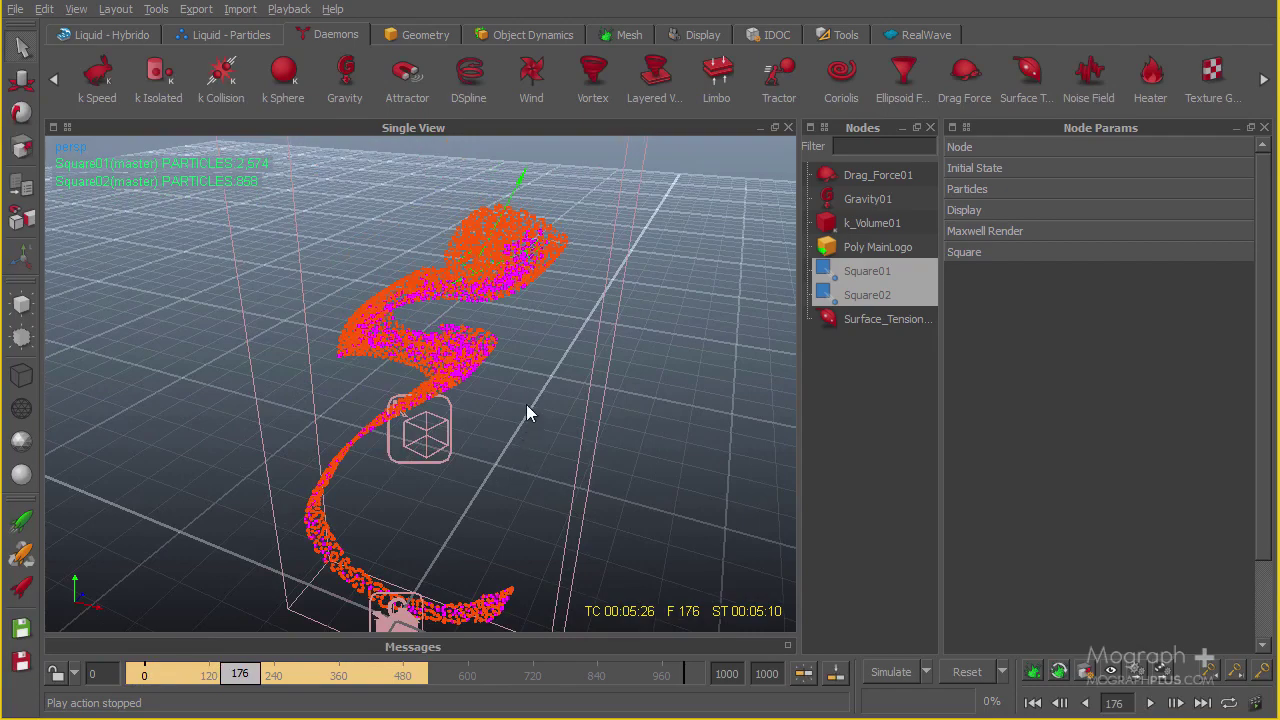
alt+drag(527, 405, 519, 394)
Replay the simulation from frame 0, stop at frame 486 and examine the particles filling the lower curve
key(ctrl+shift+Return)
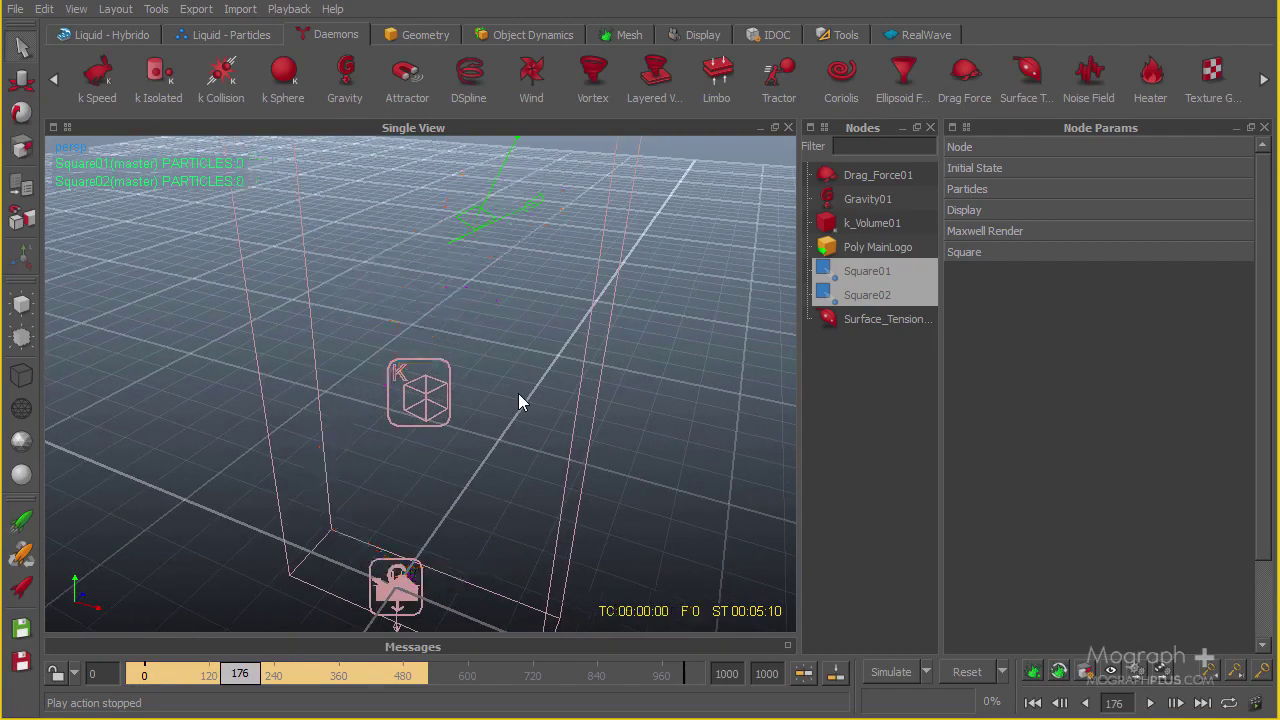
key(ctrl+Return)
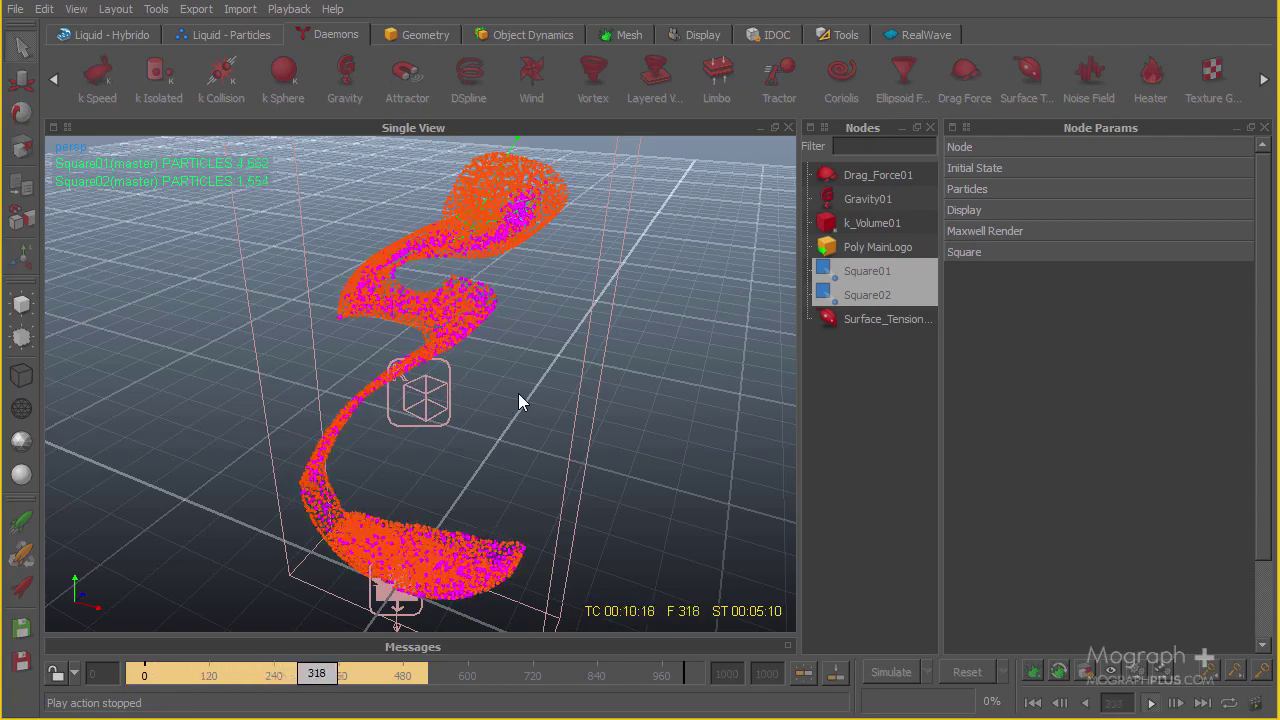
key(ctrl+shift+Return)
key(ctrl+Return)
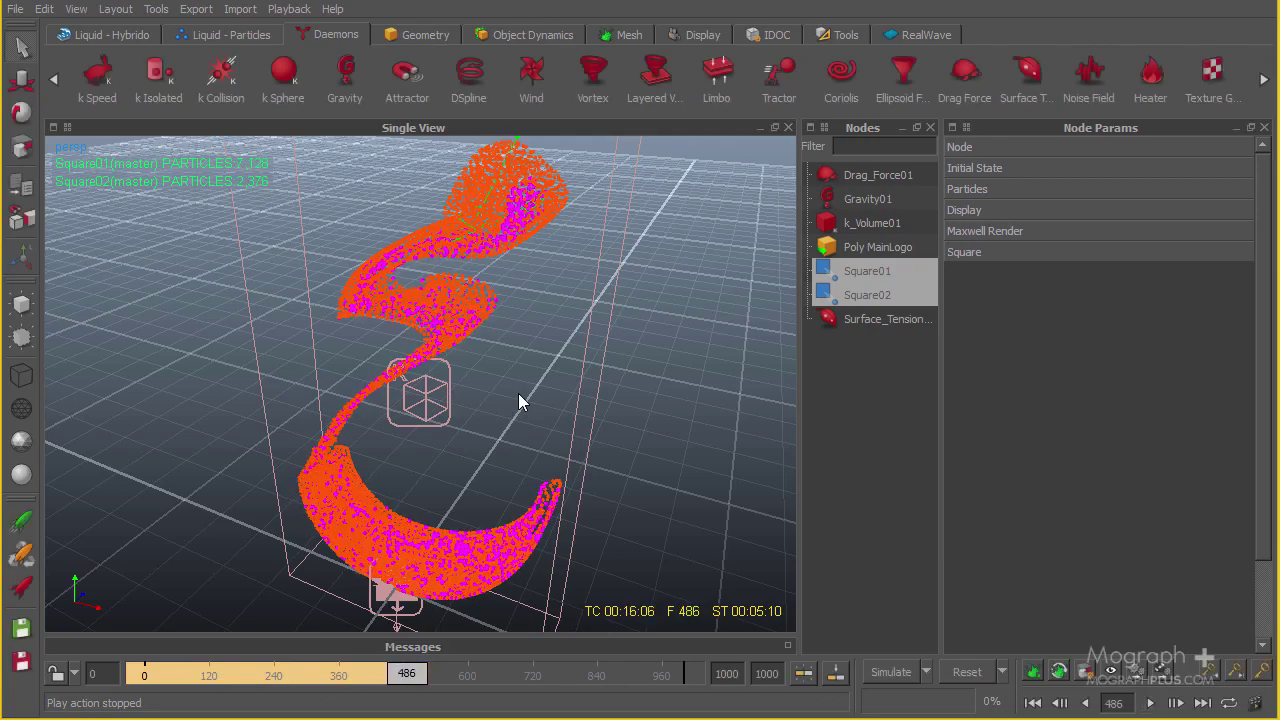
alt+drag(660, 381, 623, 366)
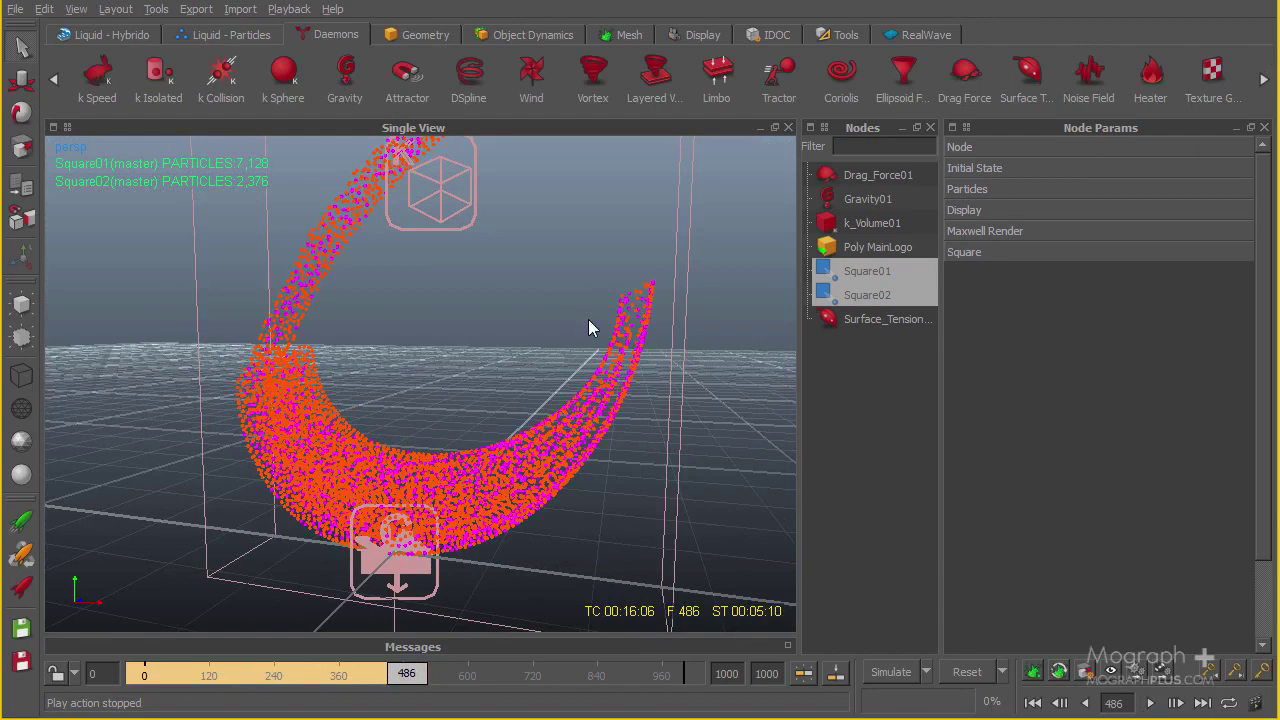
Show the Poly MainLogo mesh to compare its shape with the particle flow, and hide it again
alt+drag(592, 322, 575, 428)
click(868, 247)
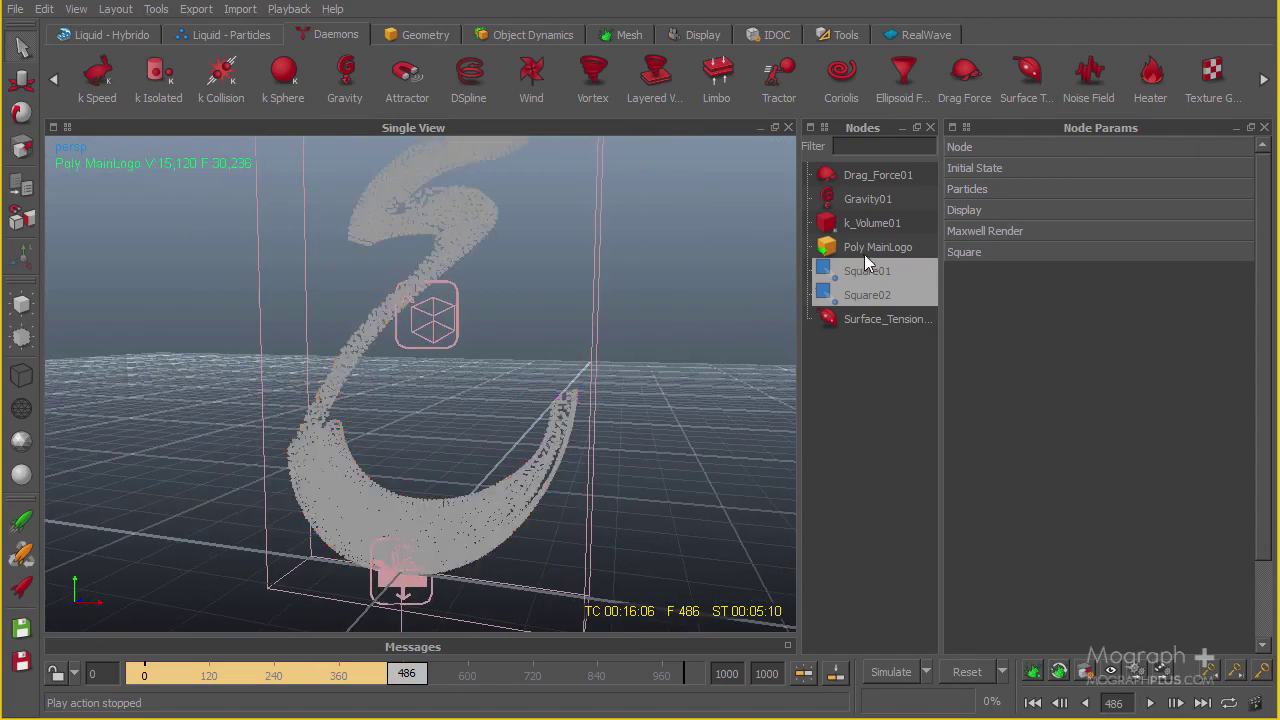
click(19, 307)
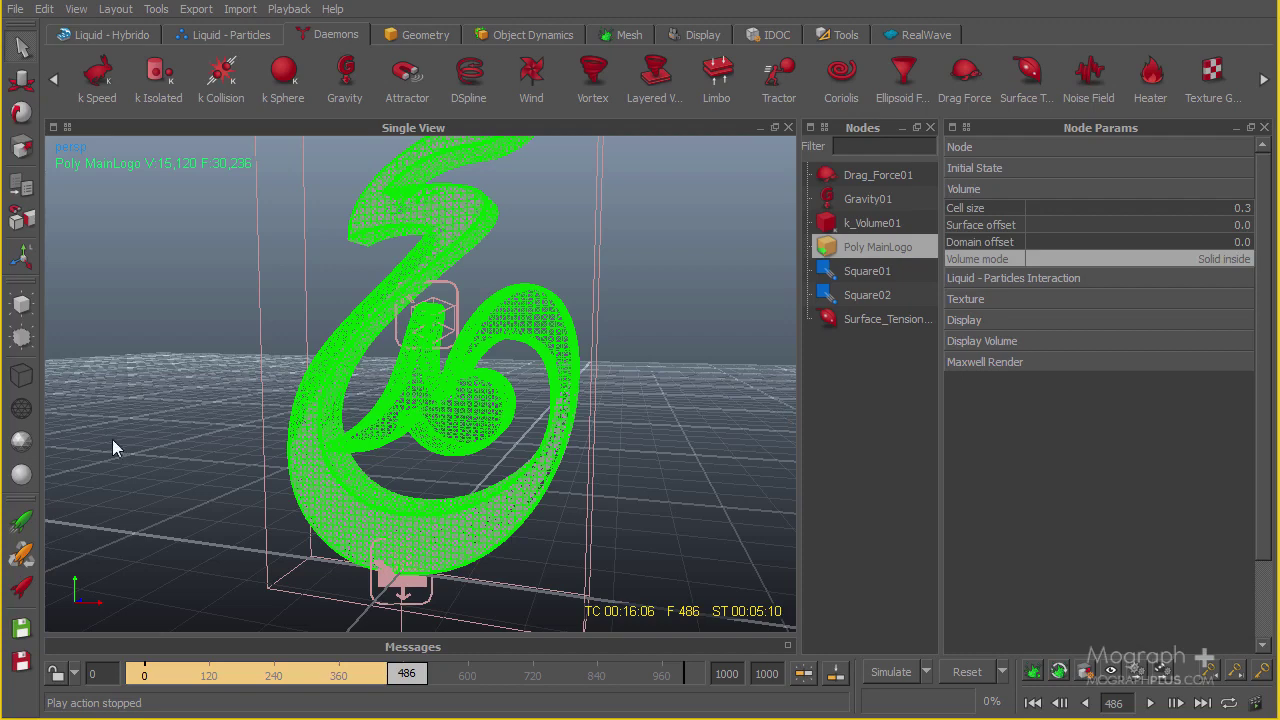
click(21, 340)
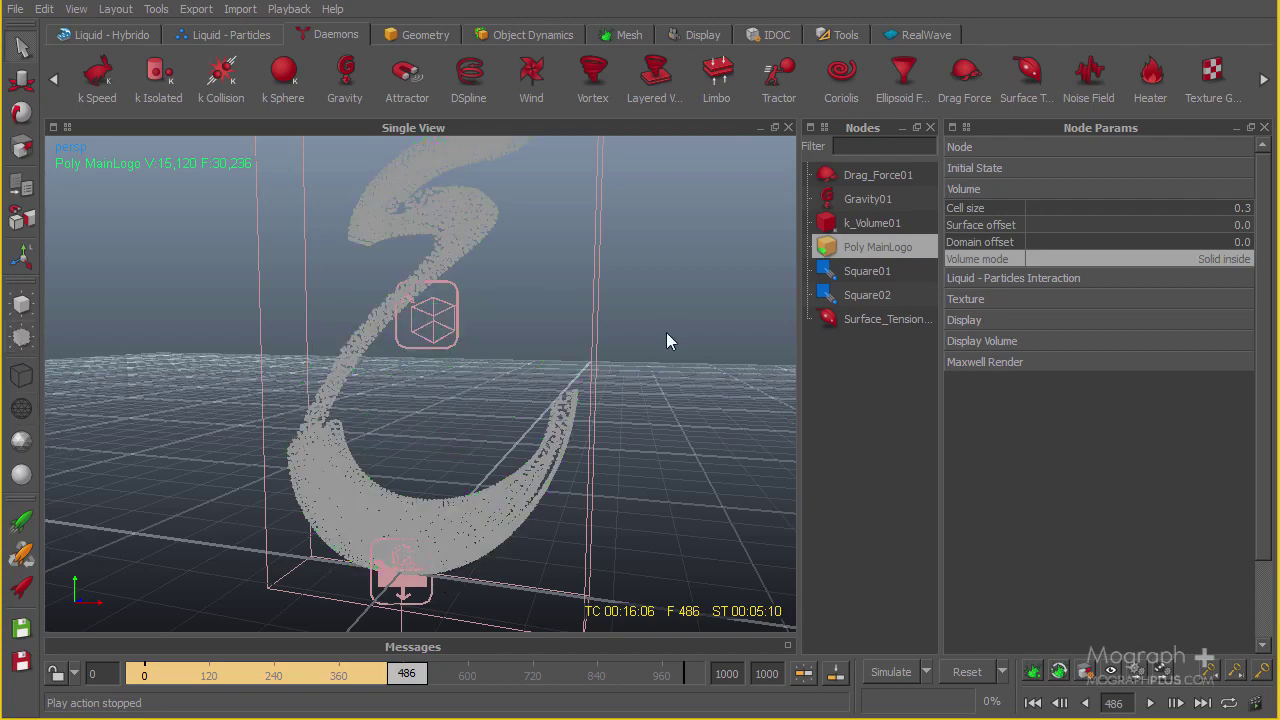
Select Square01 and Square02, replay the flow from frame 204 to frame 355, and move the timeline to frame 393
click(818, 276)
ctrl+click(826, 296)
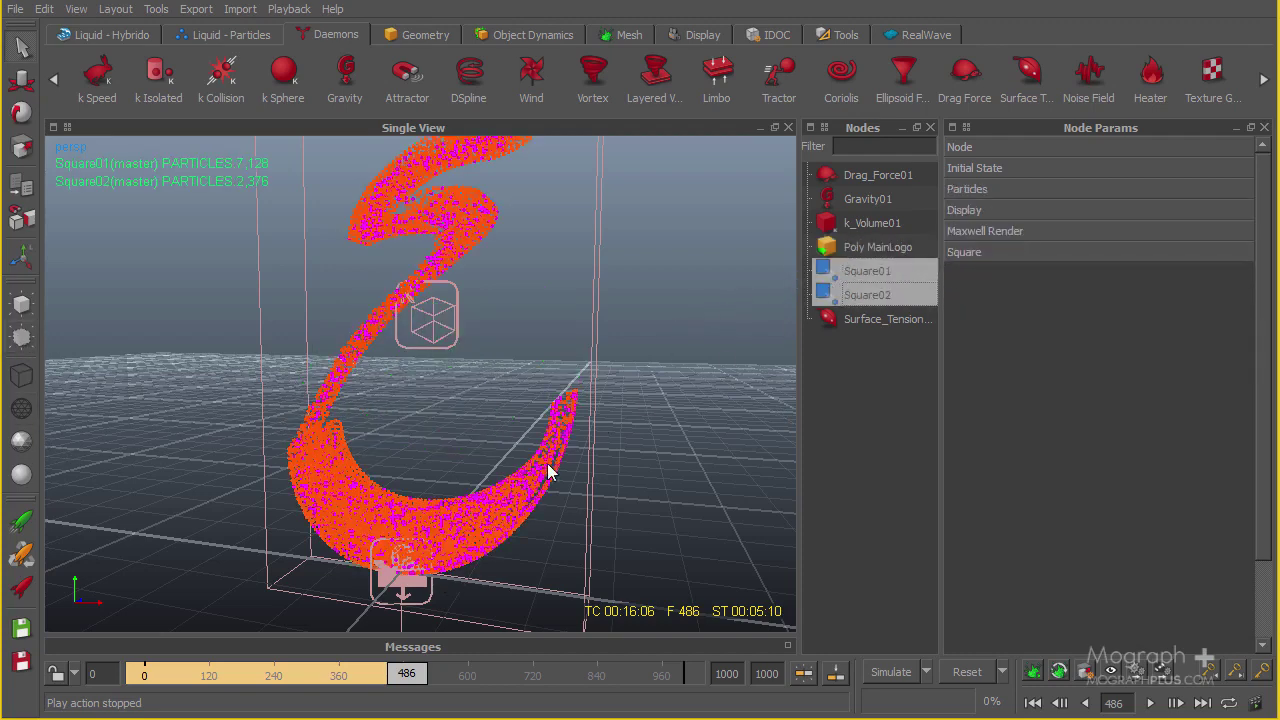
drag(406, 673, 255, 698)
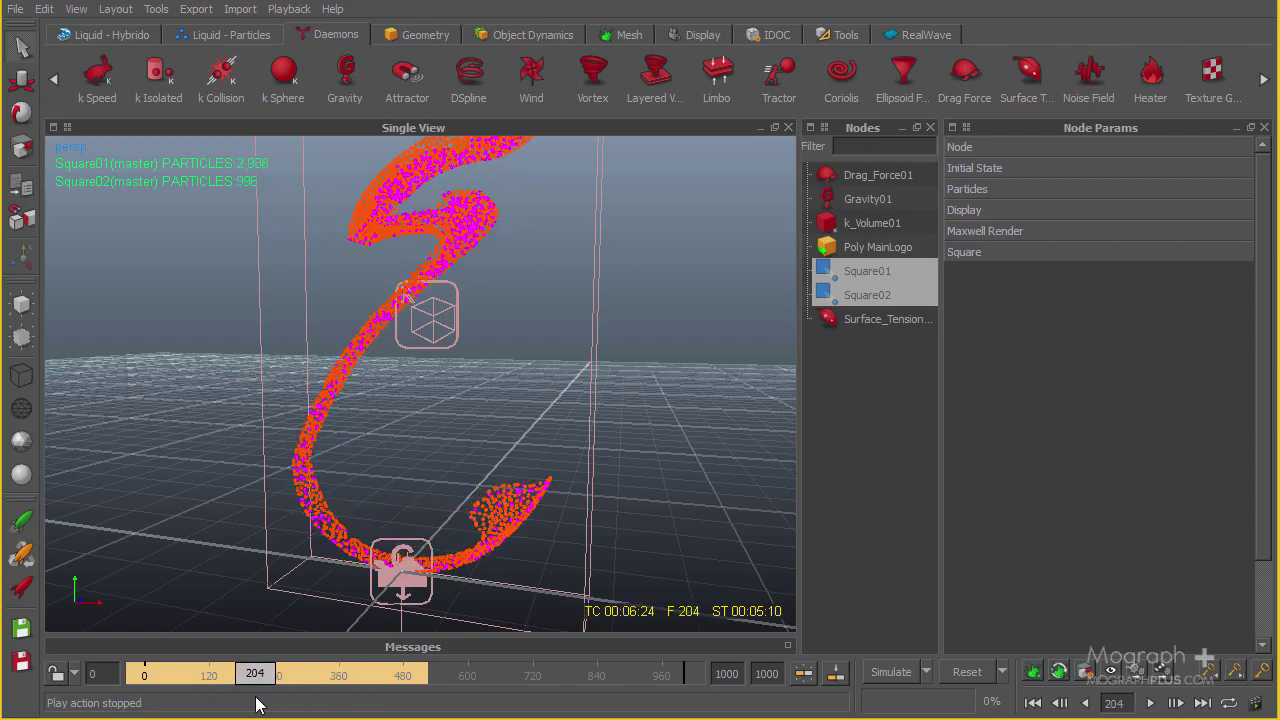
key(alt+d)
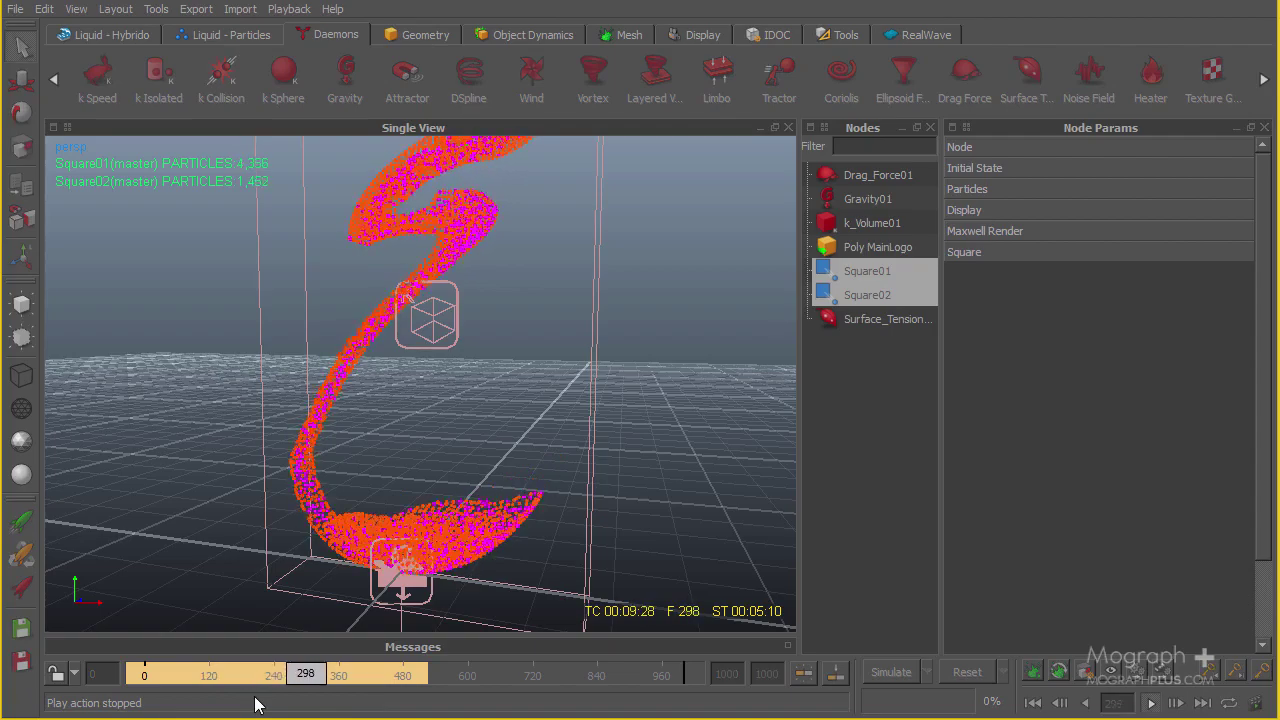
key(alt+d)
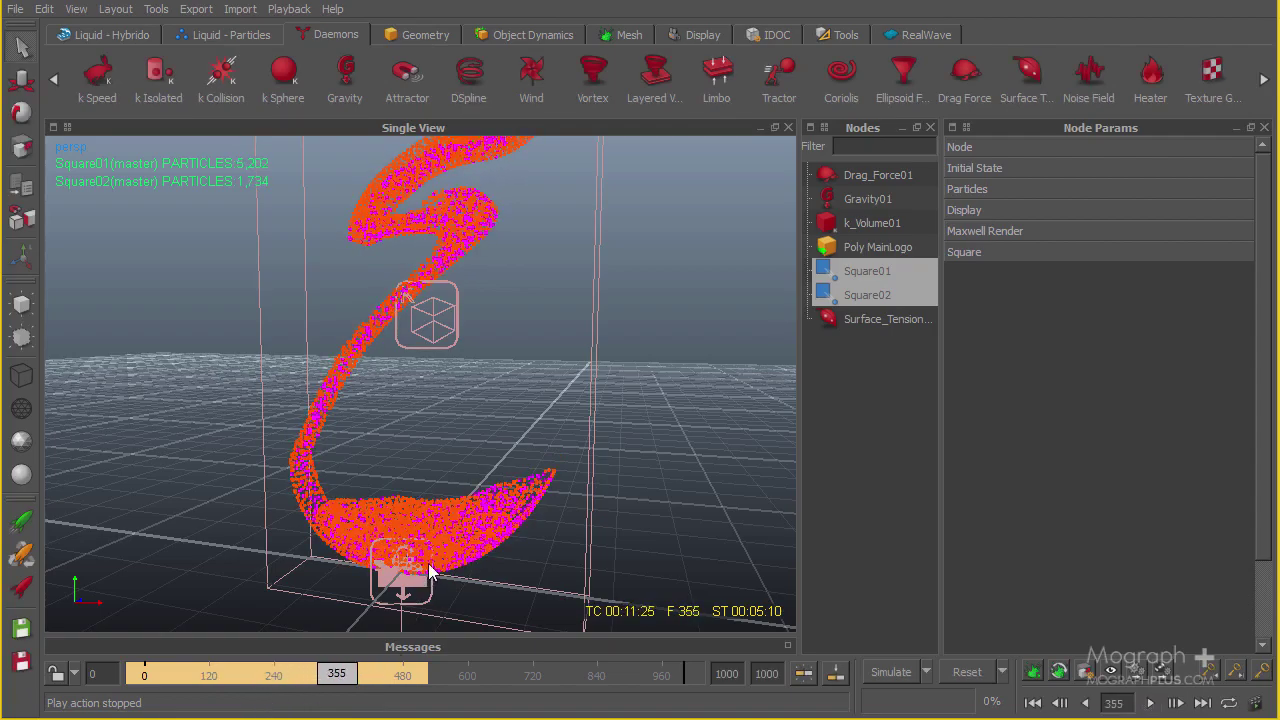
drag(340, 677, 361, 700)
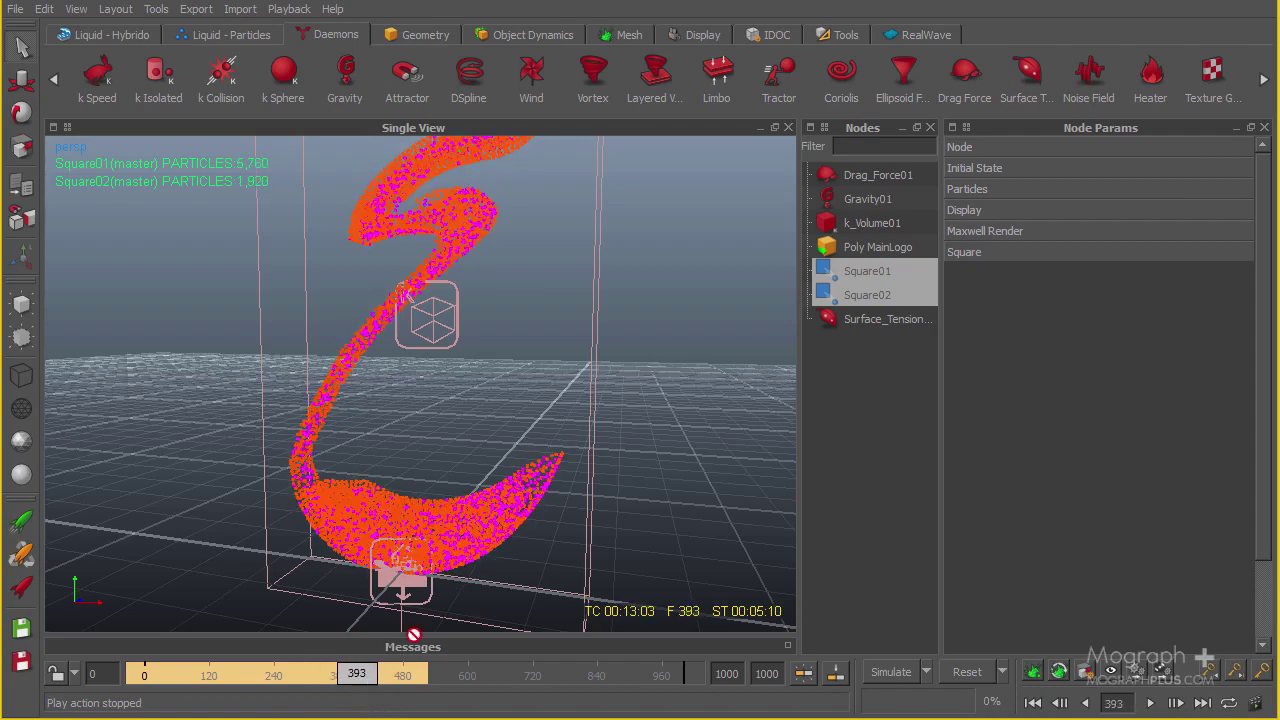
Duplicate the Square02 emitter
alt+middle_drag(457, 510, 407, 574)
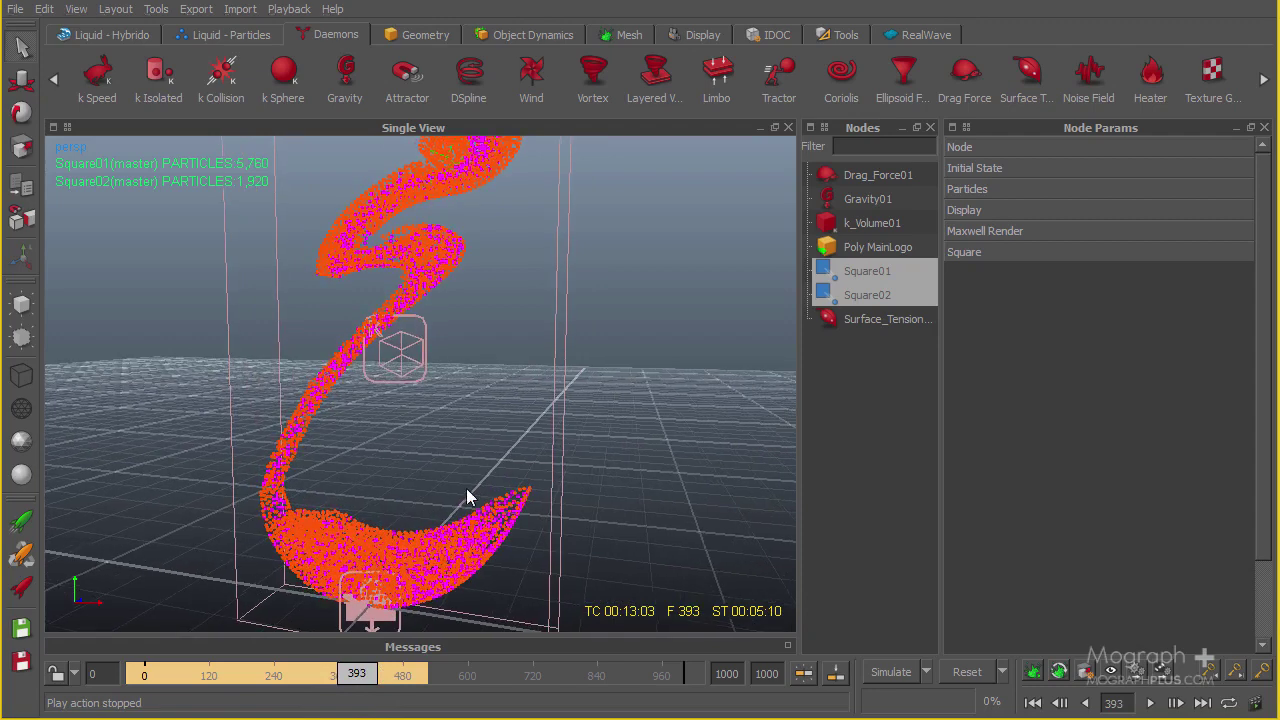
alt+drag(505, 428, 393, 437)
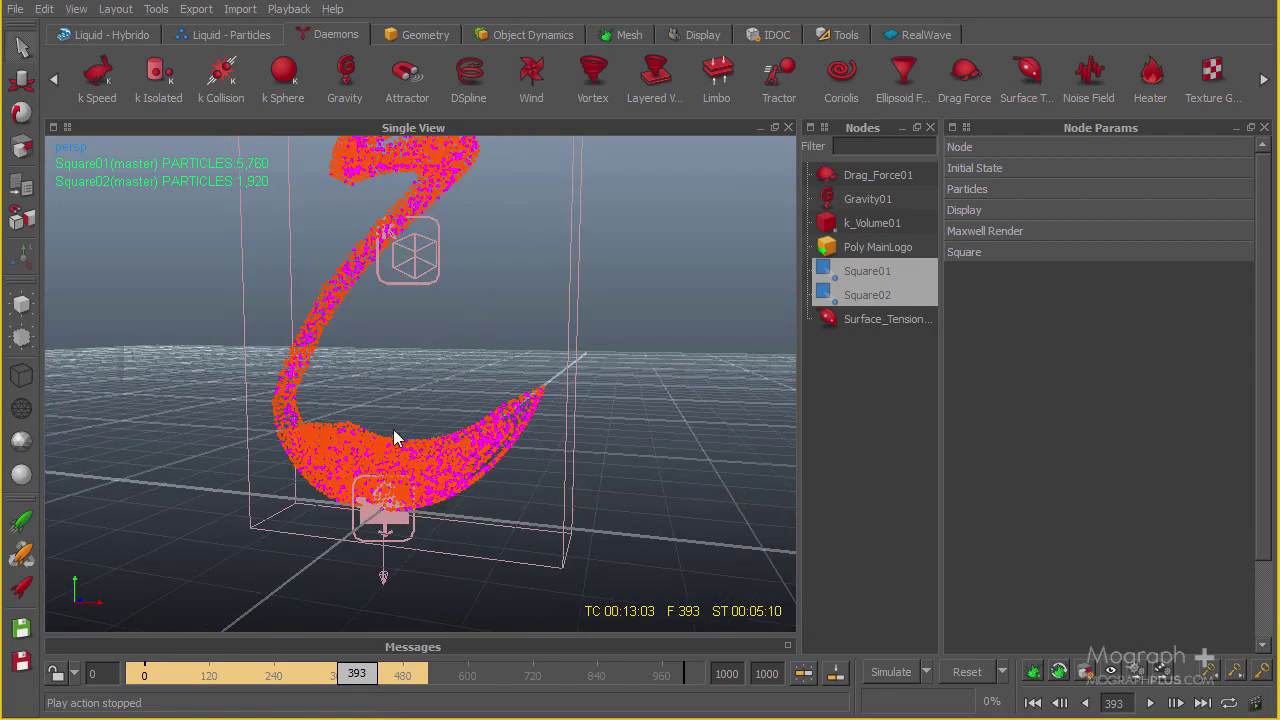
key(2)
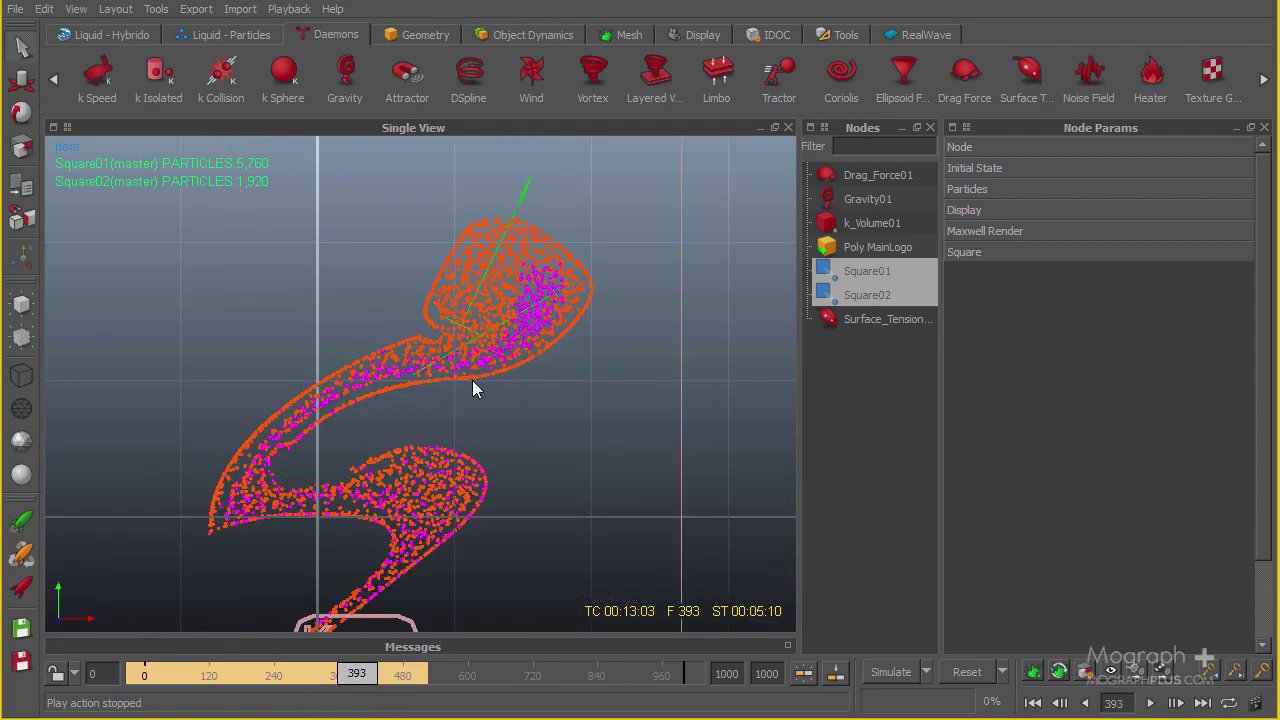
scroll(514, 386, down, 5)
alt+middle_drag(558, 391, 645, 225)
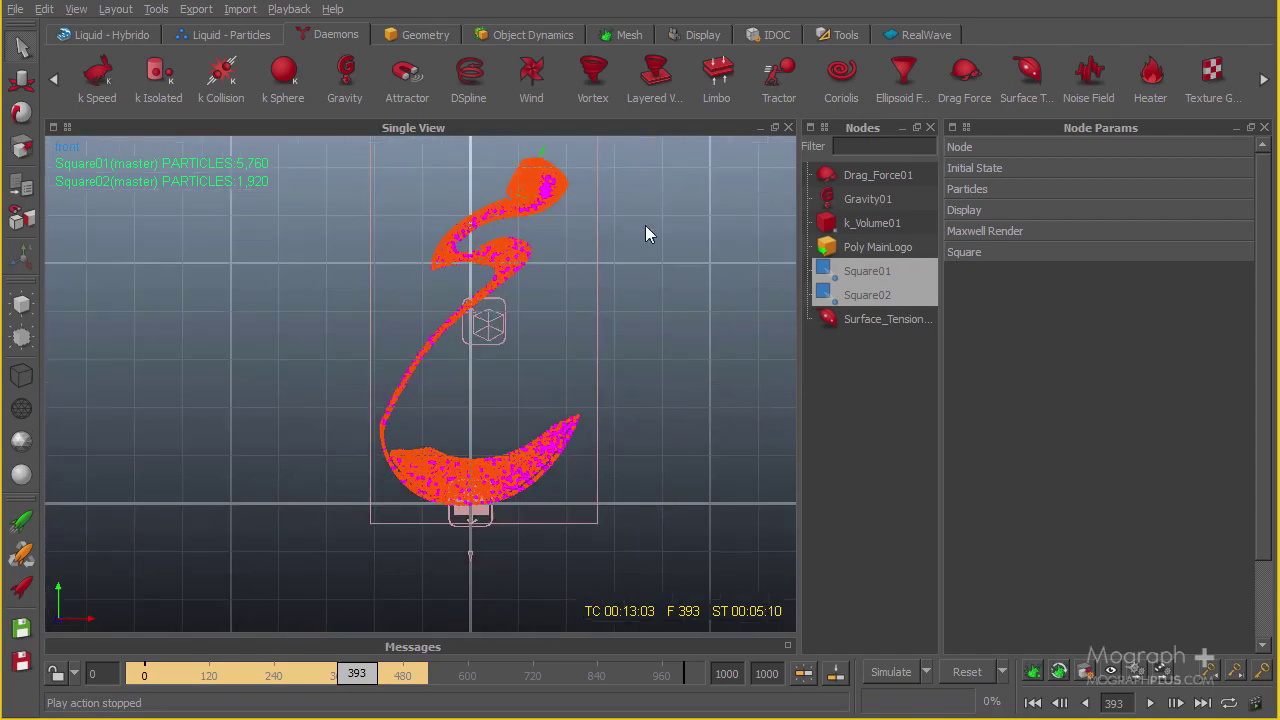
click(850, 302)
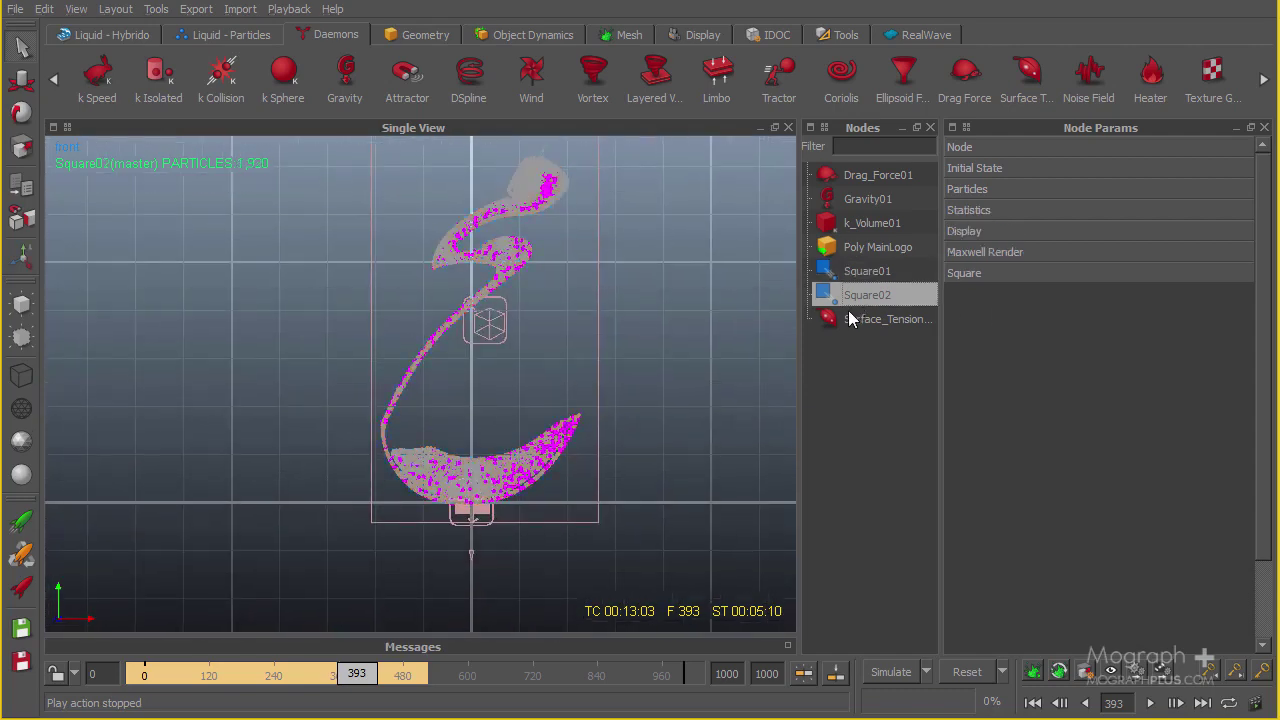
key(ctrl+d)
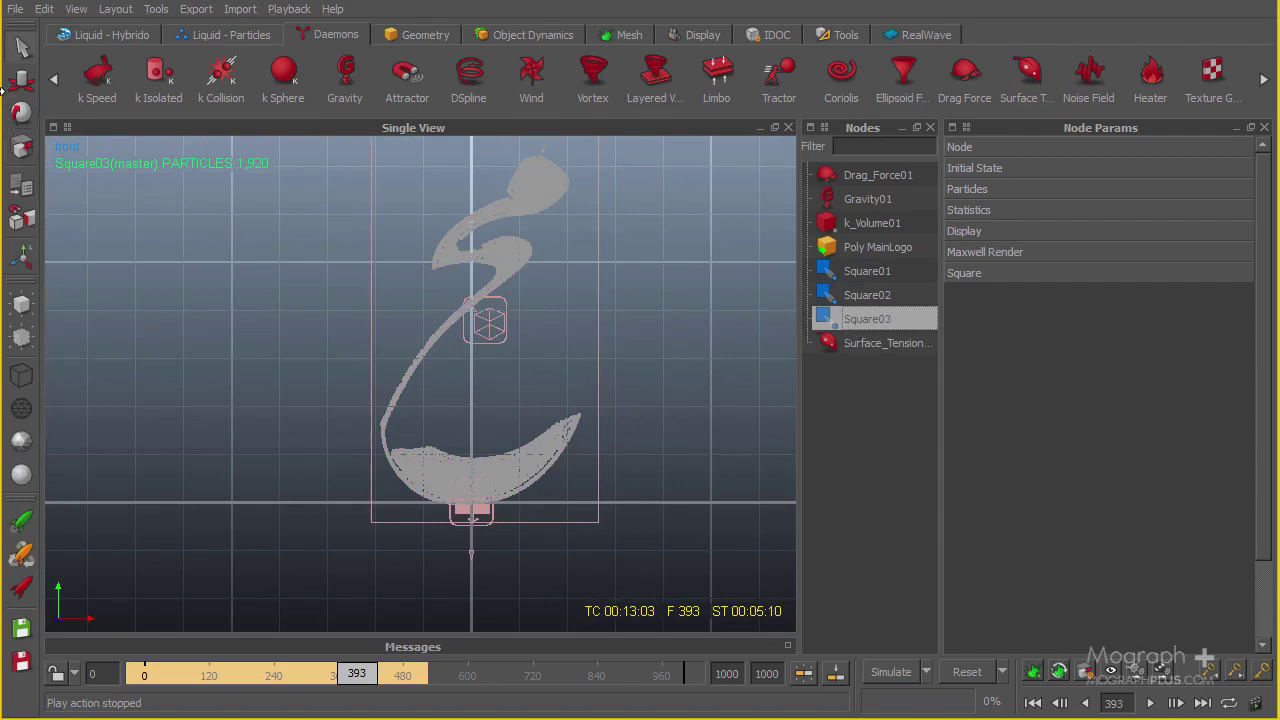
Move the Square02 copy down into the tapering end of the lower curve, at about X 1.69, Y 1.2
click(21, 86)
alt+middle_drag(353, 209, 292, 329)
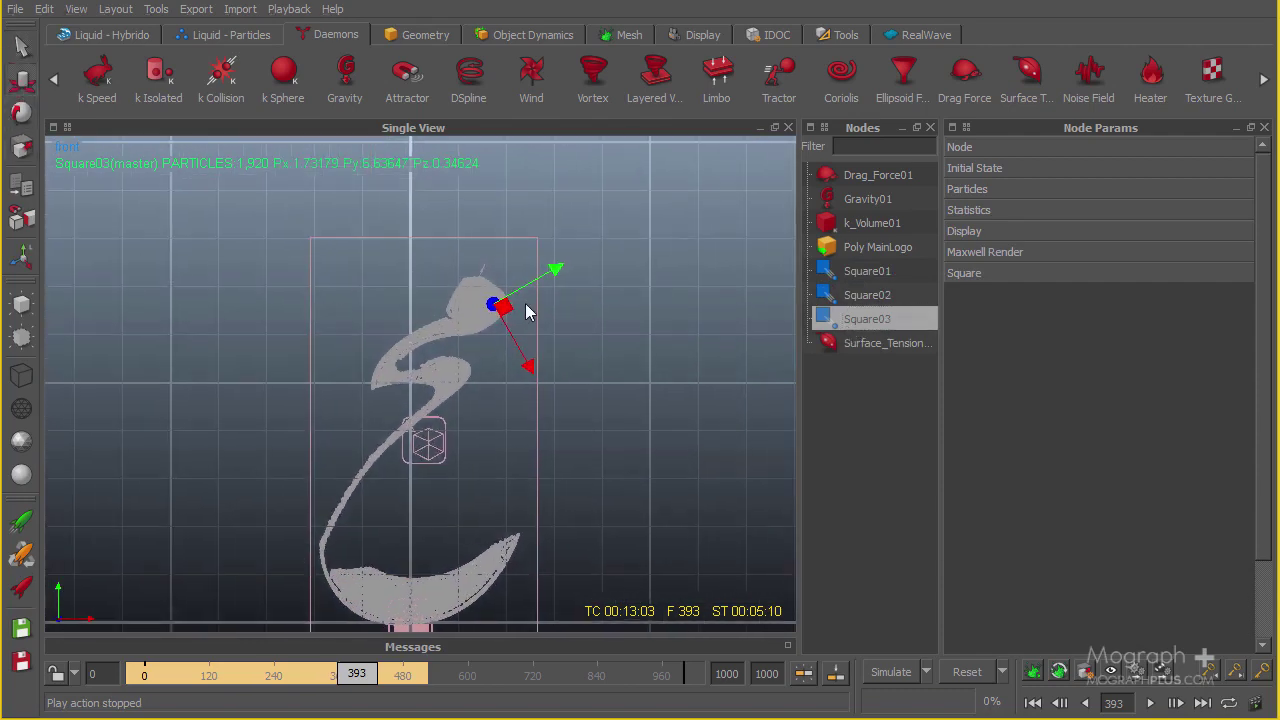
drag(507, 315, 505, 576)
alt+middle_drag(446, 439, 525, 406)
scroll(413, 394, up, 4)
scroll(422, 399, up, 2)
scroll(527, 415, up, 1)
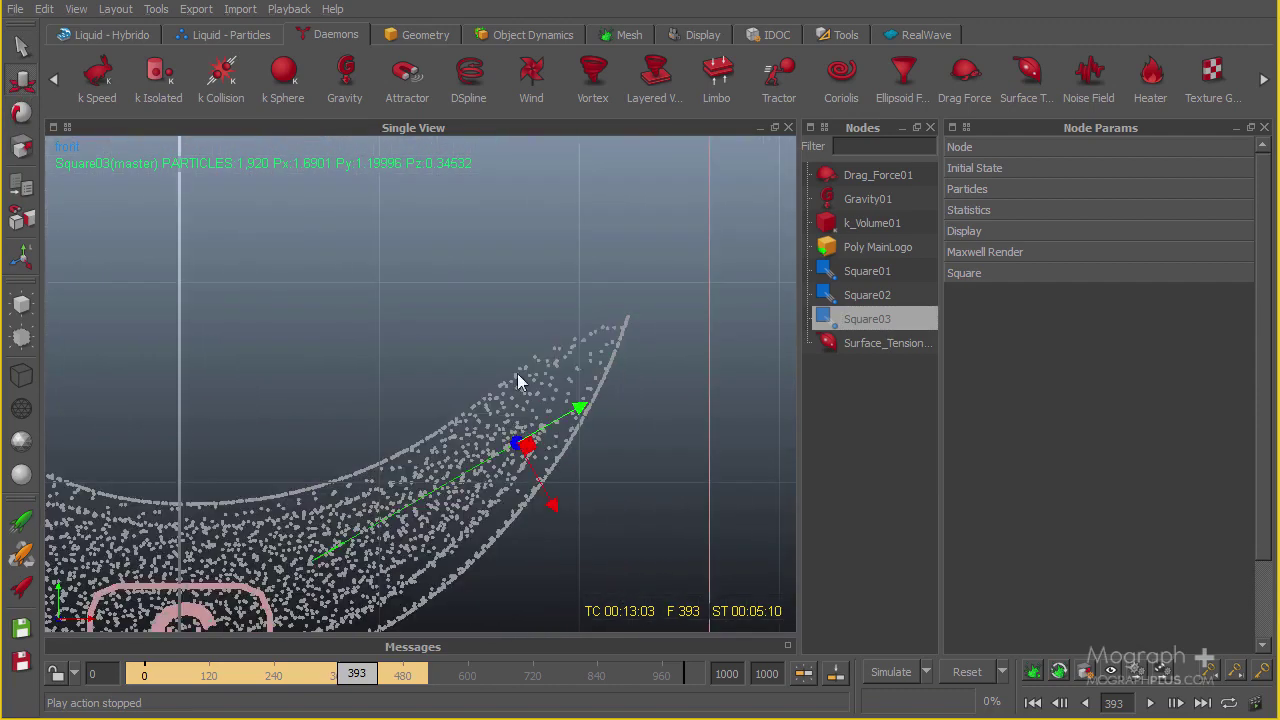
Show the Poly MainLogo mesh again and reselect Square03 to check its placement inside the lower curve
click(845, 250)
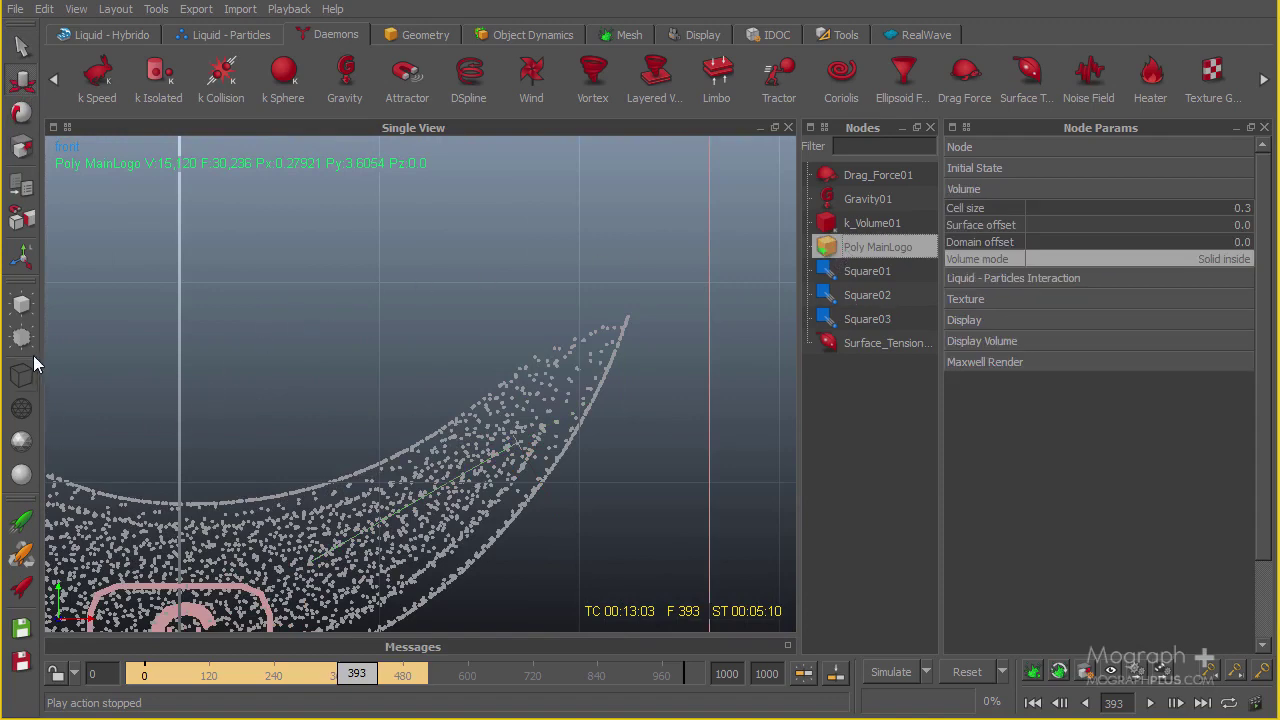
click(22, 304)
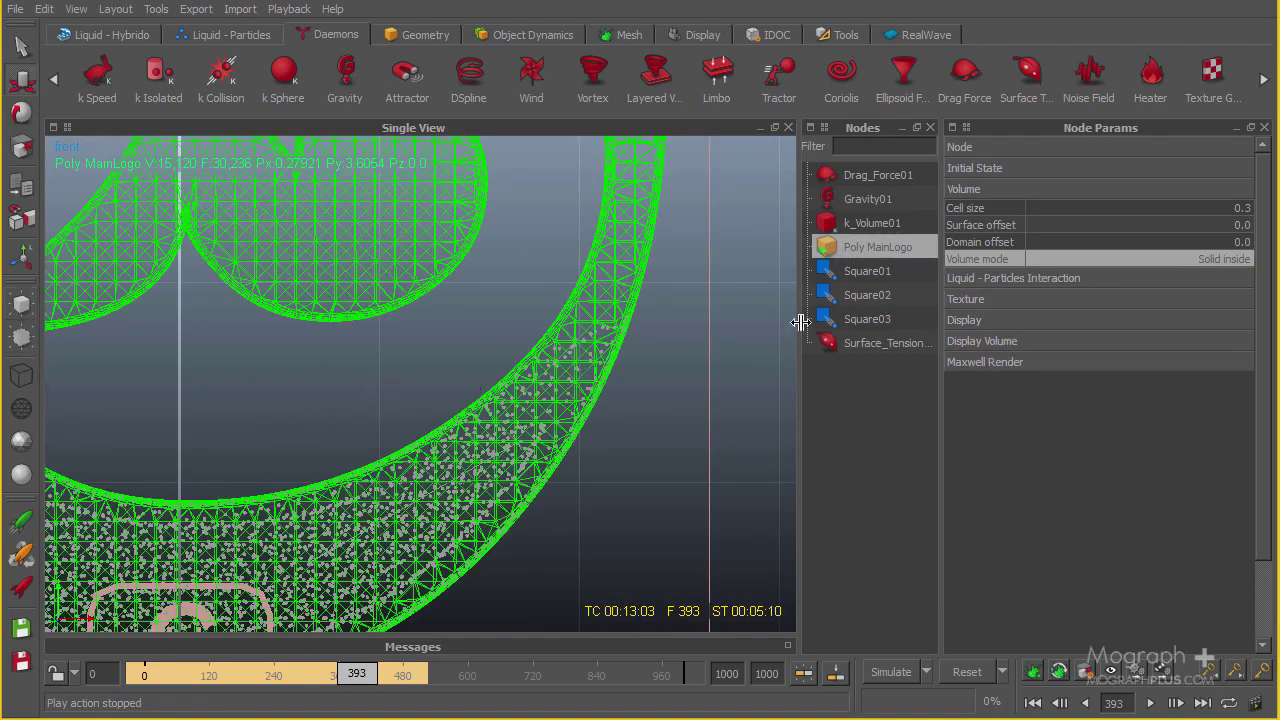
click(848, 314)
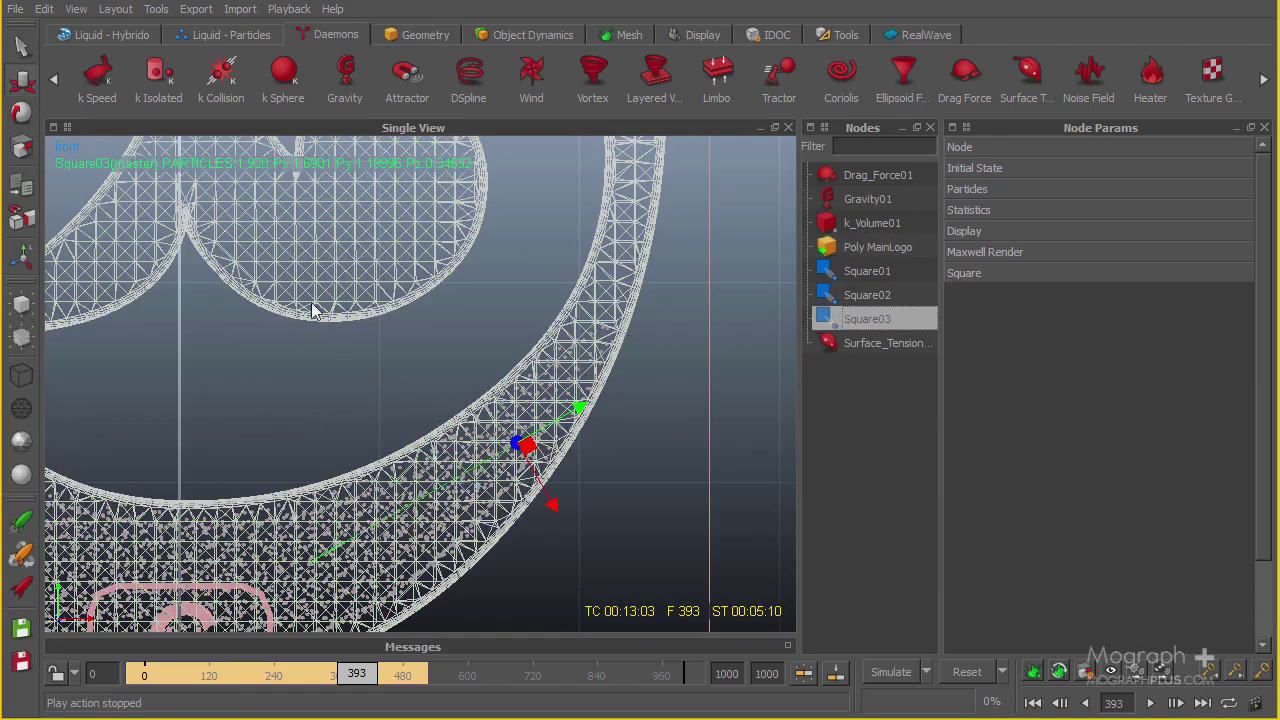
scroll(600, 525, up, 1)
alt+middle_drag(543, 568, 531, 297)
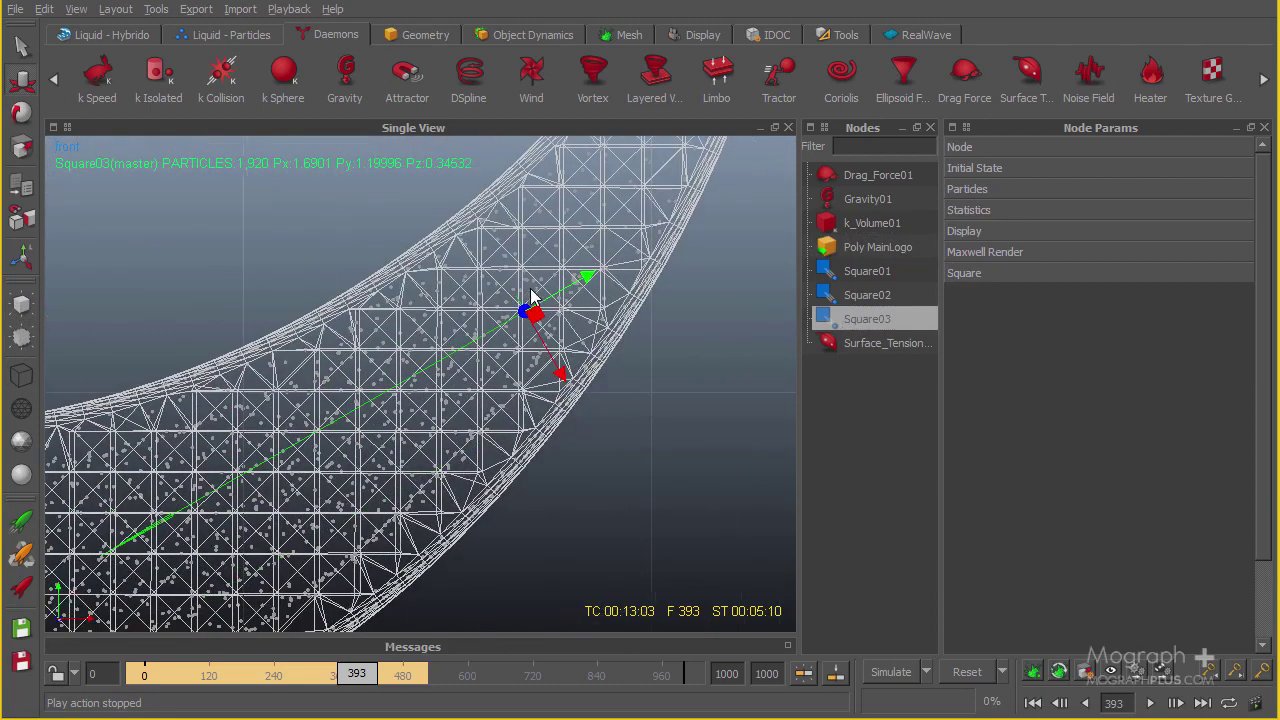
Rotate Square03 about Z to about 151.9 degrees so it emits upward along the logo's right-hand curve
click(14, 113)
scroll(460, 328, down, 2)
alt+middle_drag(475, 323, 568, 392)
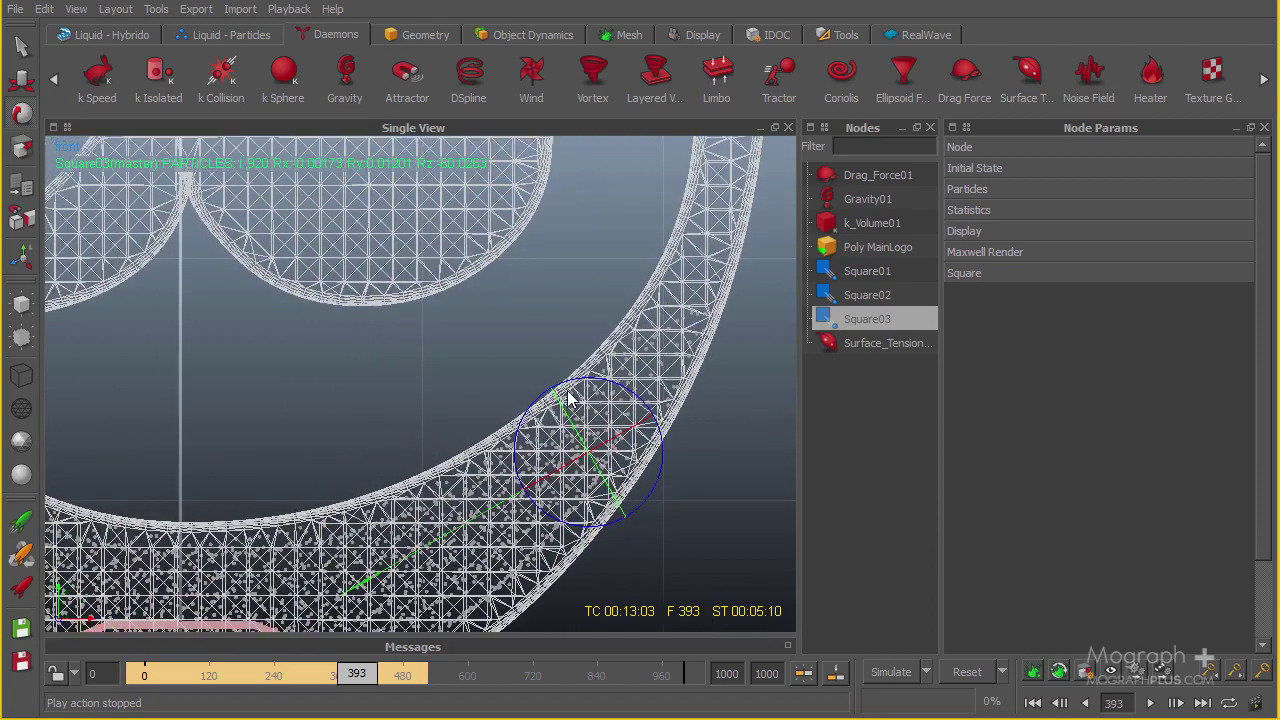
drag(567, 398, 668, 494)
scroll(549, 363, down, 2)
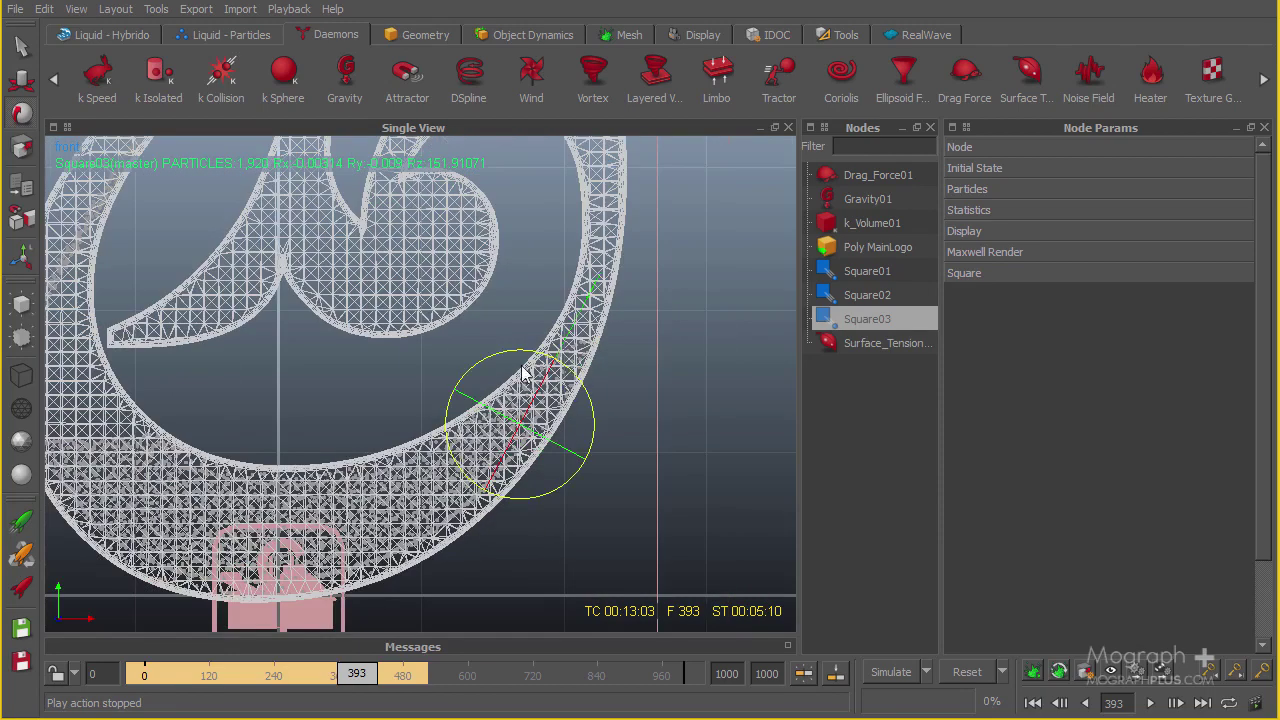
Select Square01 and Square02 and examine how far their particles reach into the logo's right-hand curve
click(845, 296)
ctrl+click(845, 271)
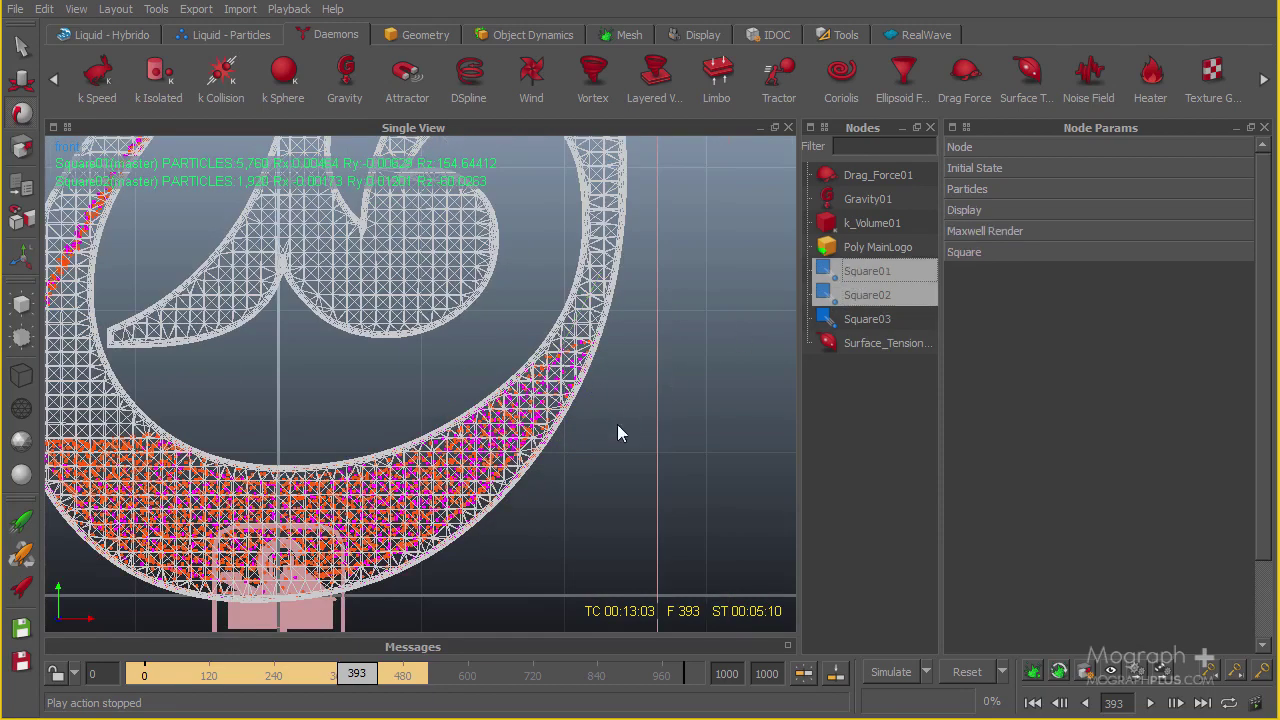
scroll(640, 415, up, 3)
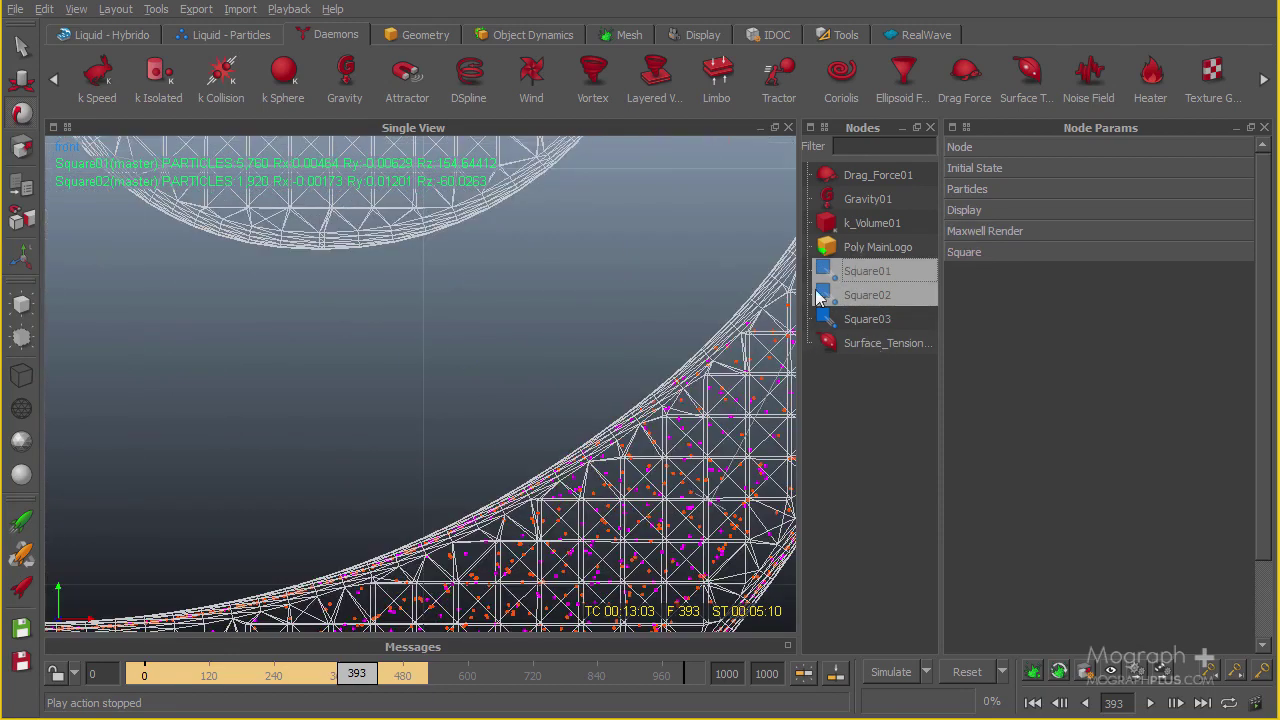
alt+middle_drag(645, 318, 441, 172)
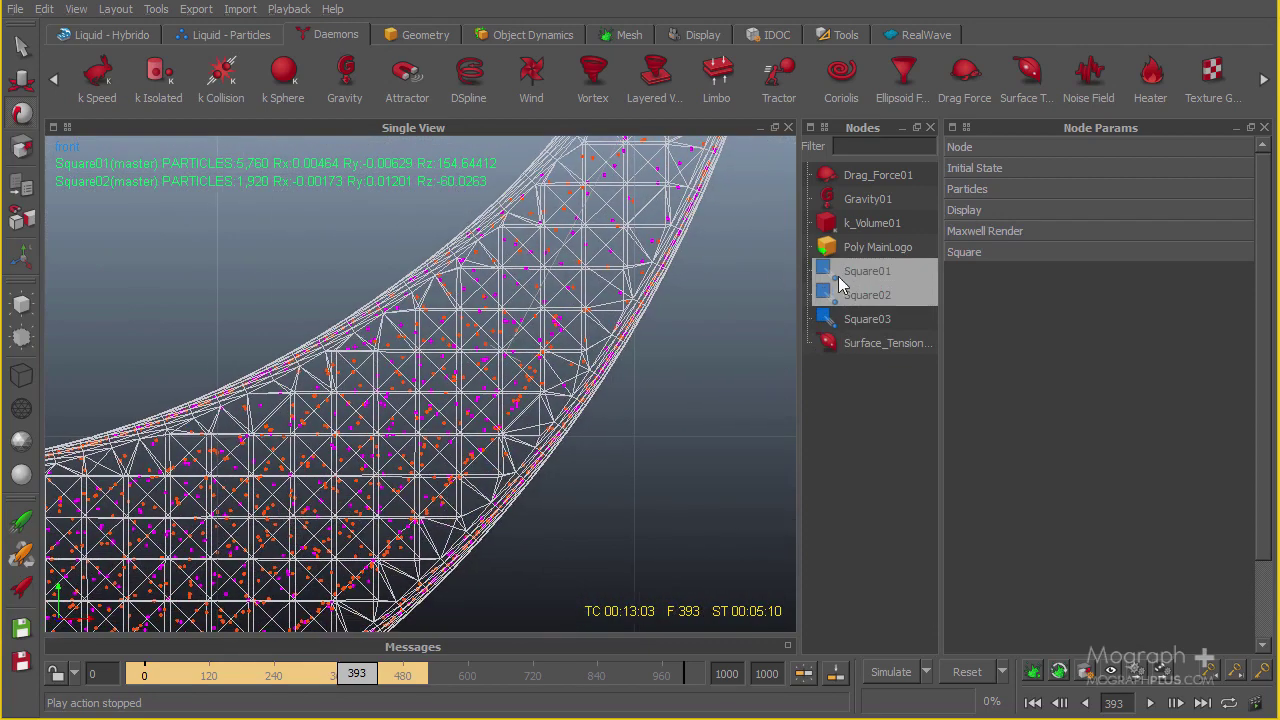
alt+middle_drag(600, 331, 603, 473)
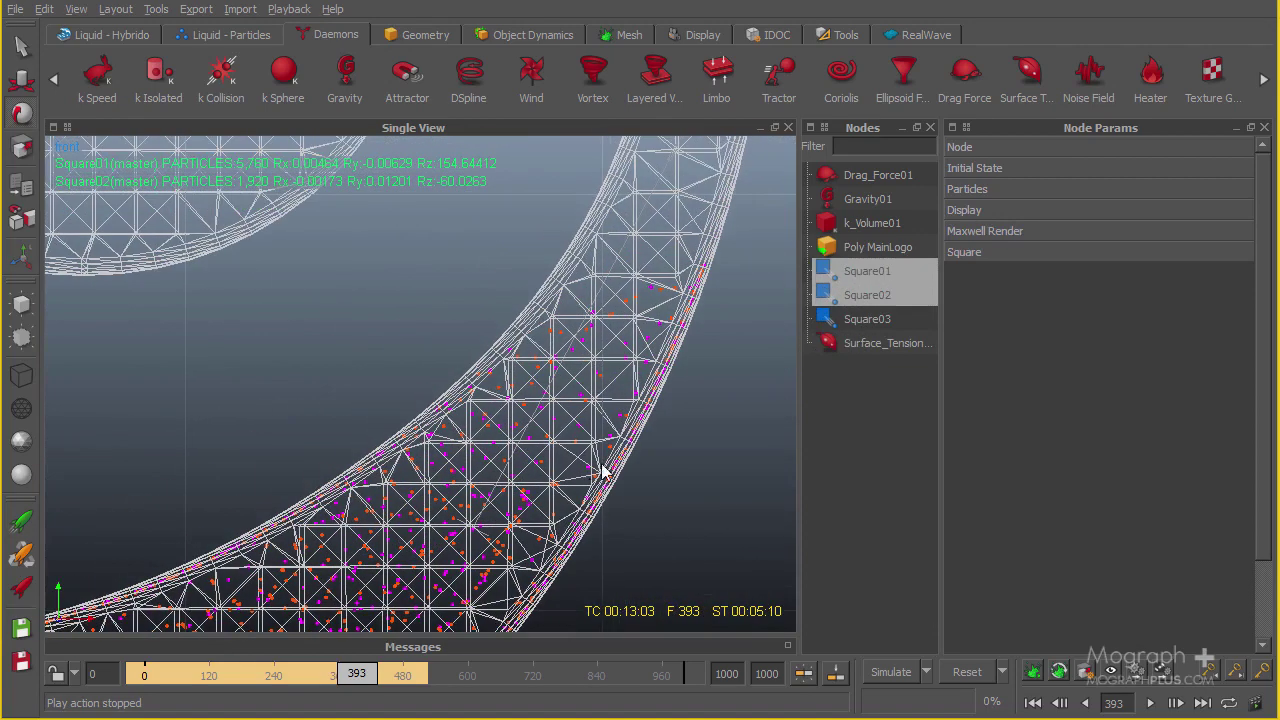
Select all three square emitters and examine Square03's position among the particles inside the logo mesh in the perspective view
click(845, 319)
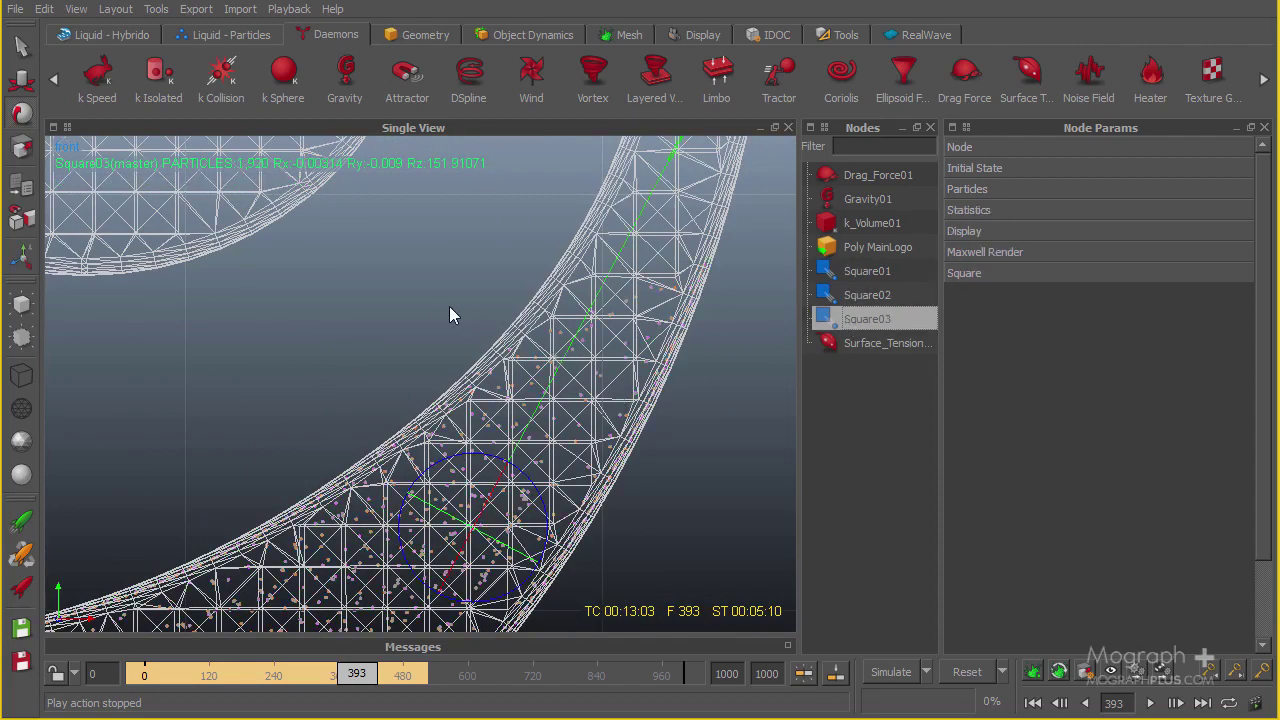
key(4)
alt+right_drag(433, 367, 521, 494)
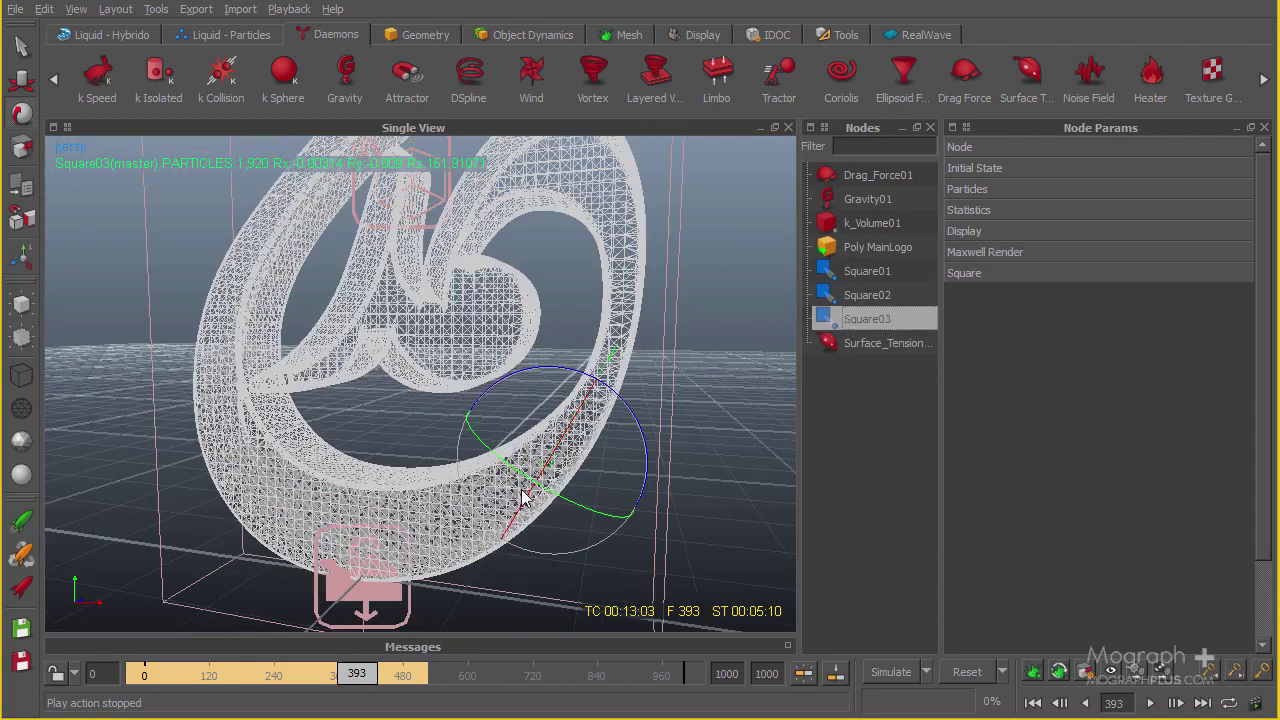
alt+middle_drag(521, 494, 510, 434)
ctrl+click(838, 300)
ctrl+click(844, 275)
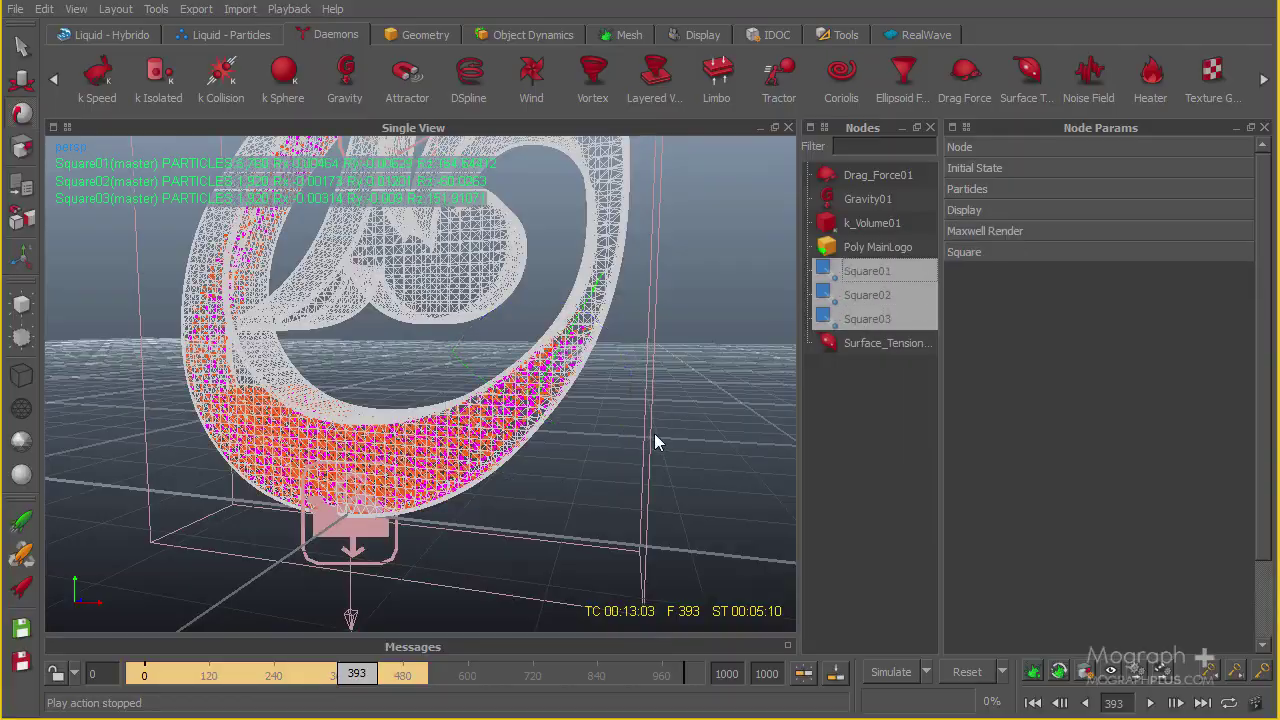
scroll(652, 440, up, 5)
alt+middle_drag(682, 418, 490, 376)
alt+middle_drag(562, 402, 429, 391)
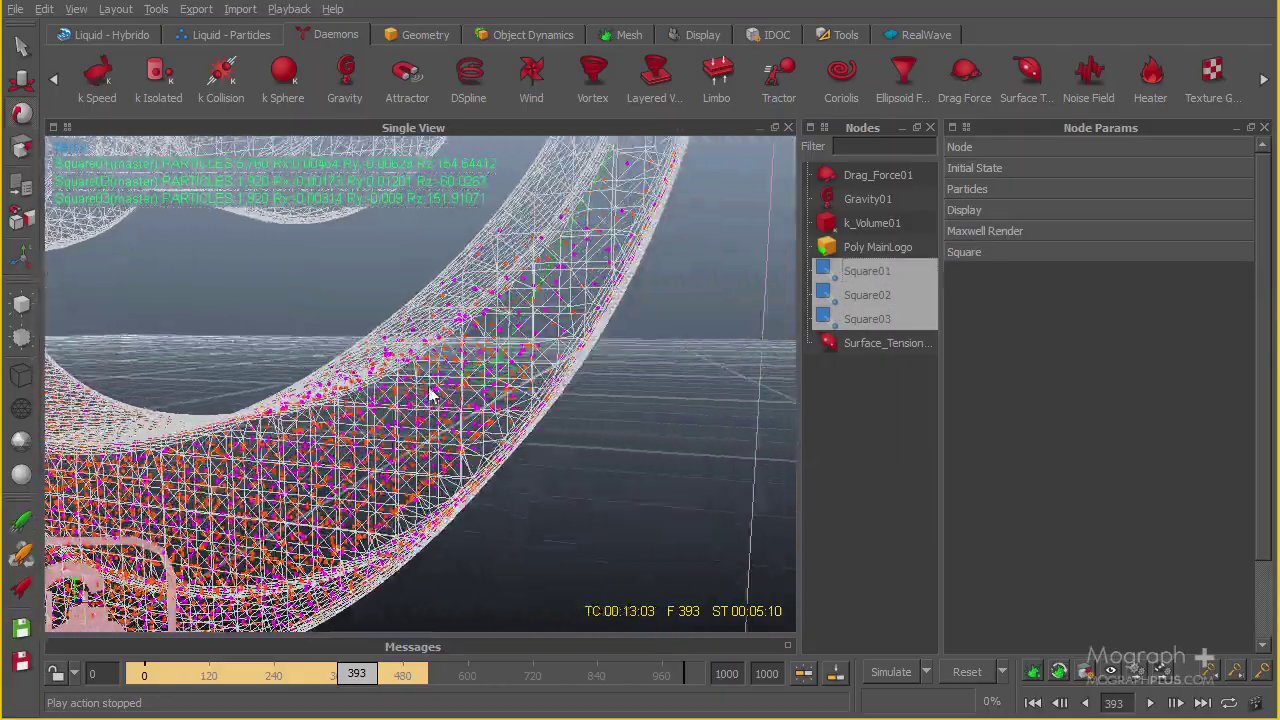
scroll(438, 394, down, 4)
mouse_move(440, 403)
alt+mouse_down()
mouse_move(462, 388)
mouse_move(450, 422)
alt+mouse_up()
alt+right_drag(463, 451, 475, 390)
mouse_move(475, 390)
alt+mouse_down()
mouse_move(436, 375)
mouse_move(456, 368)
mouse_move(479, 385)
alt+mouse_up()
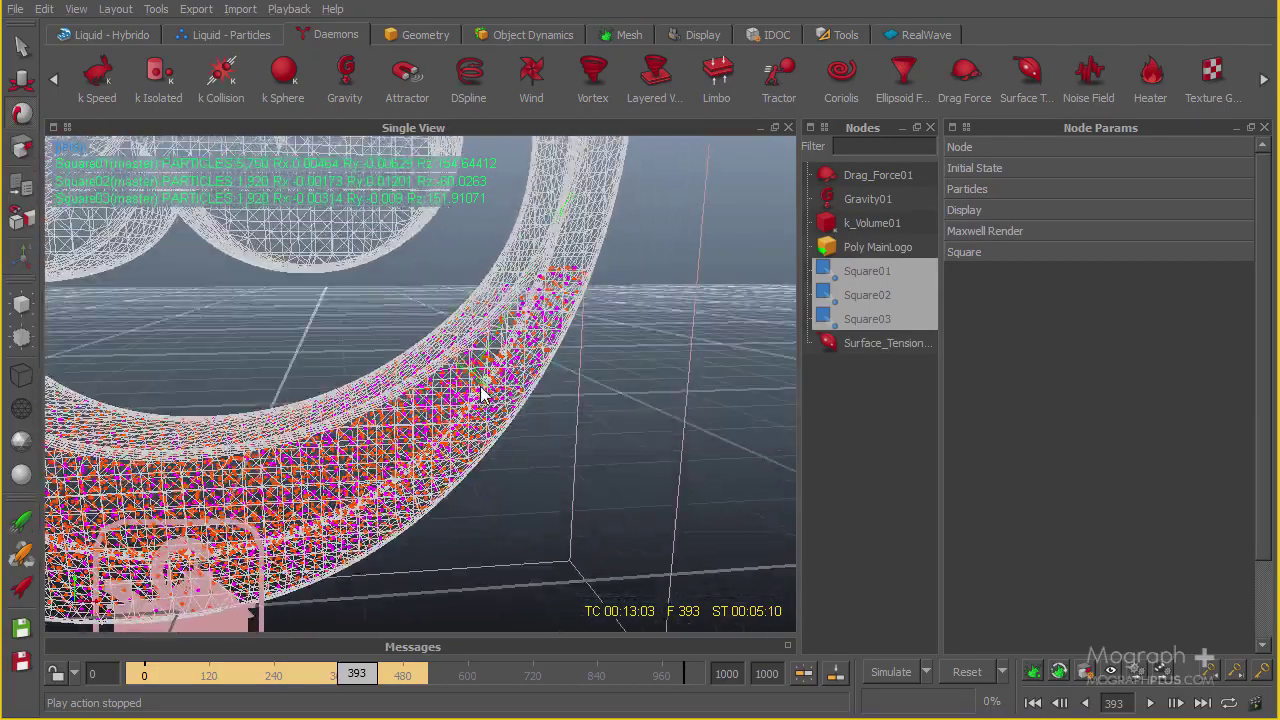
Inspect Square03 from the front and expand its Square parameters
key(2)
alt+right_drag(663, 444, 546, 406)
scroll(540, 450, down, 4)
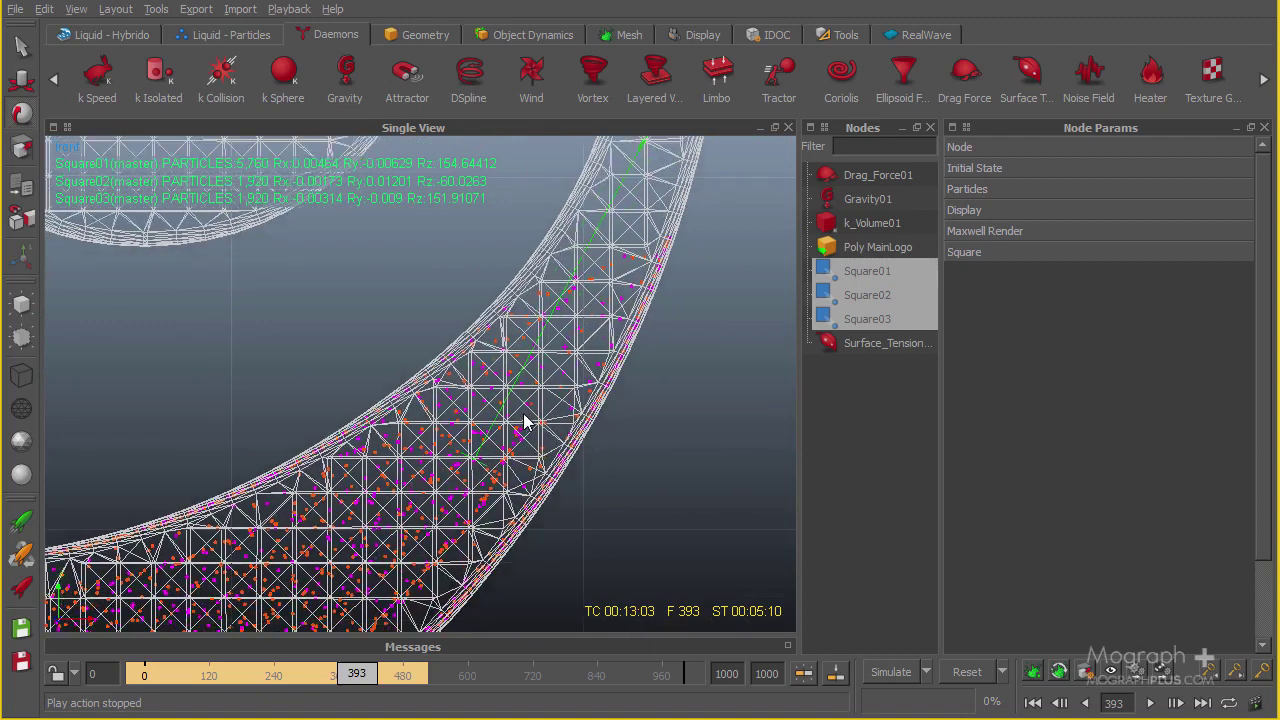
scroll(527, 400, up, 2)
click(866, 318)
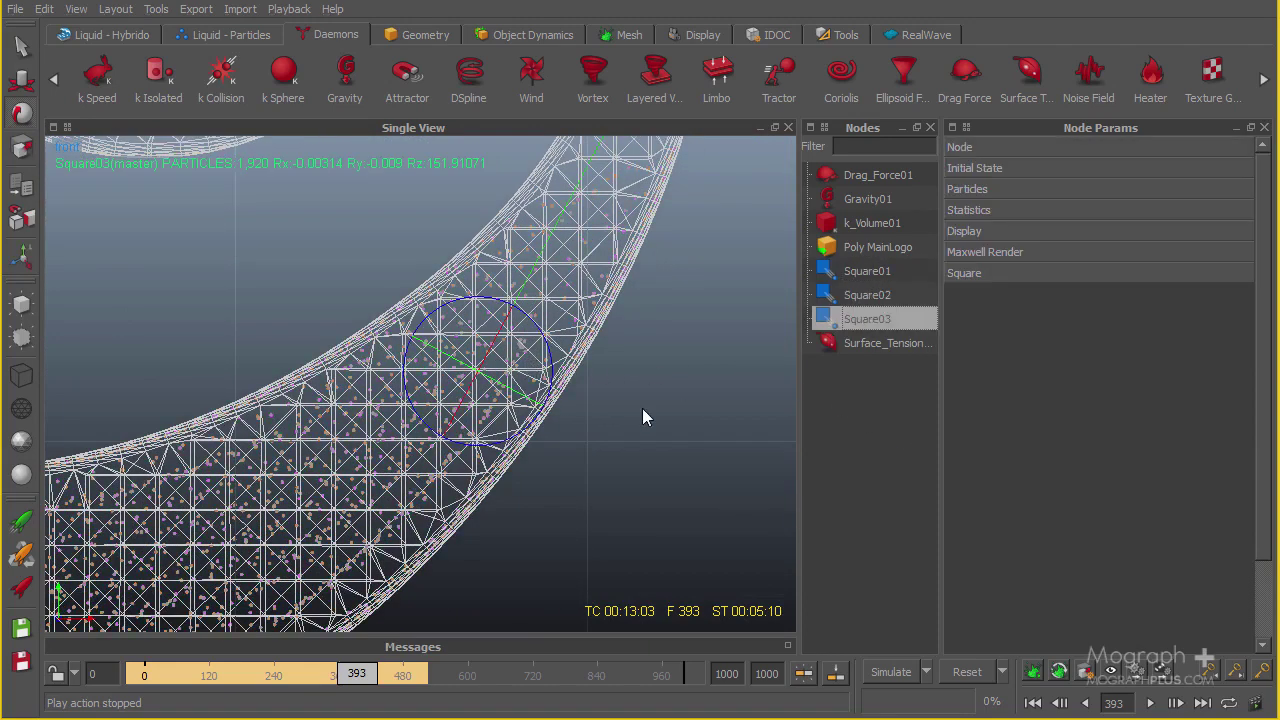
click(1006, 276)
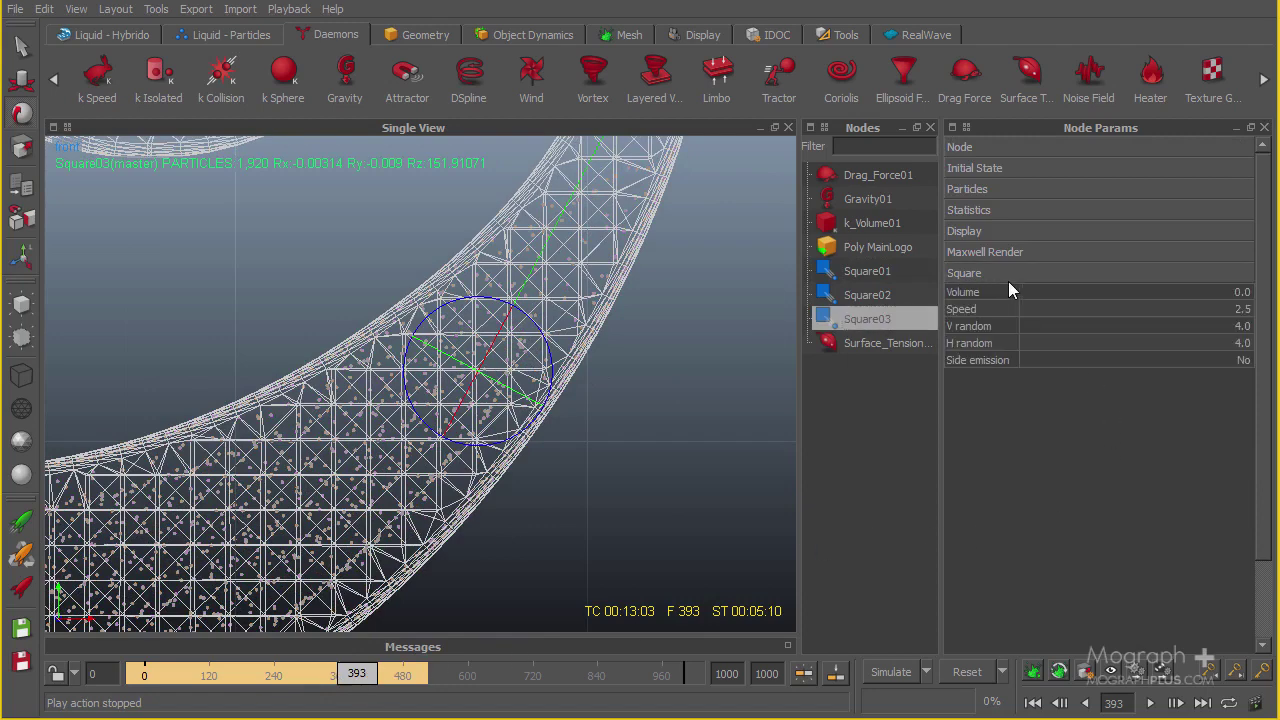
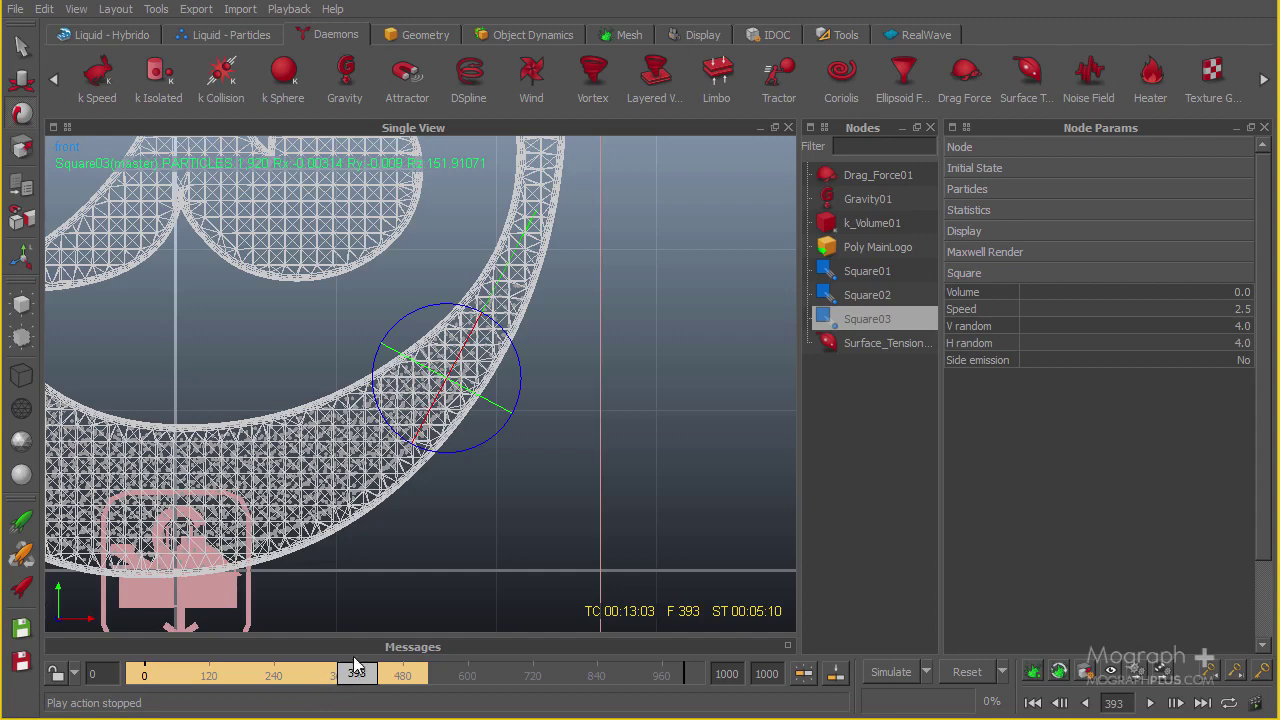
Set Square03's Speed to 0 and add a Speed key at frame 393
alt+middle_drag(551, 420, 625, 498)
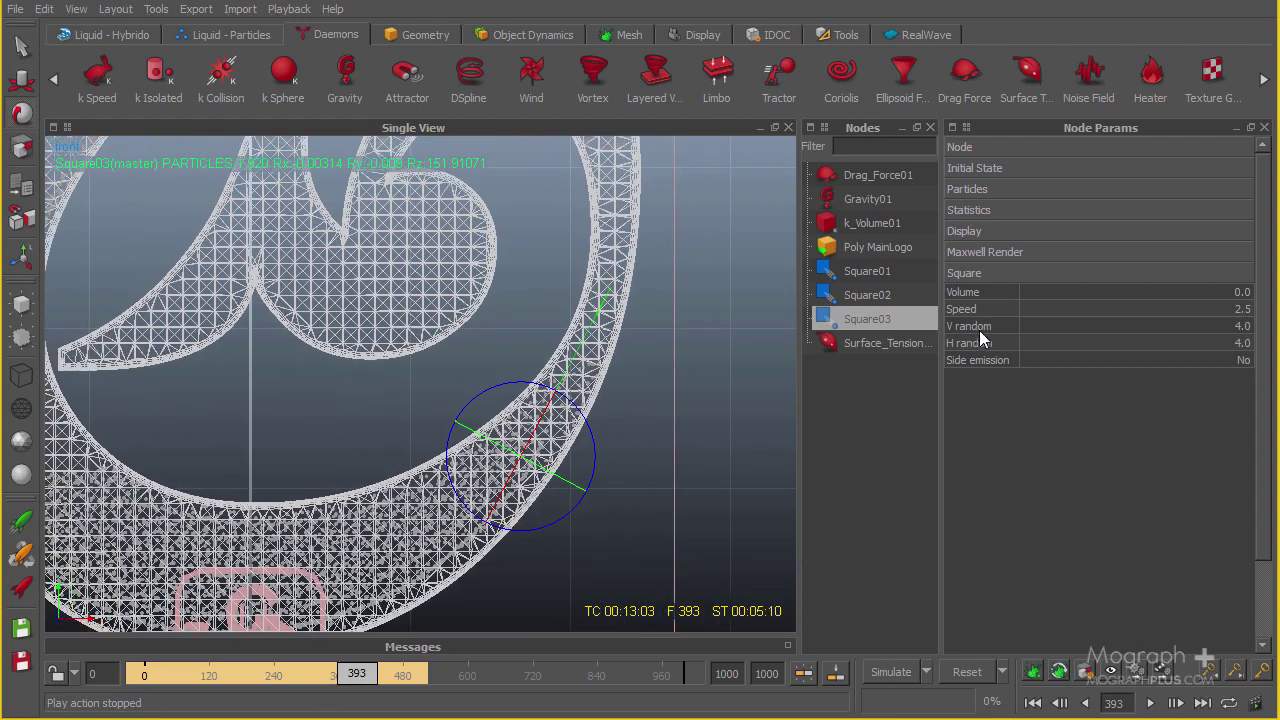
double_click(1117, 312)
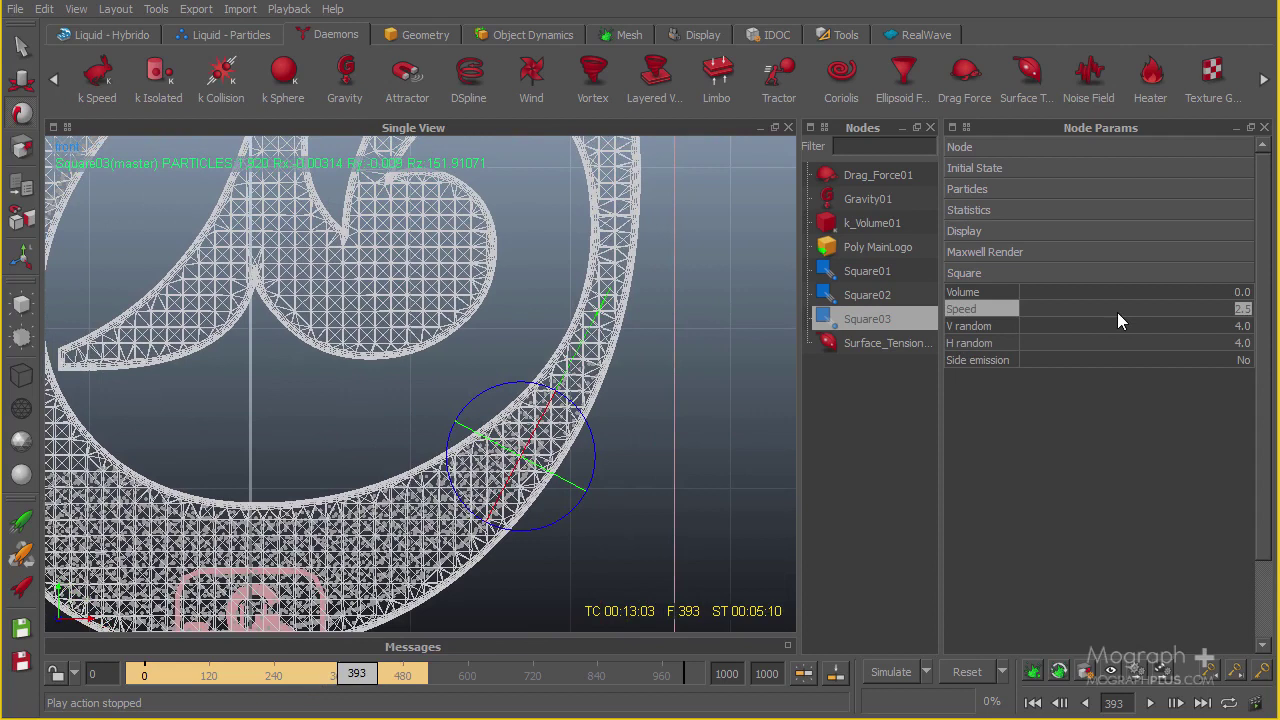
text(0)
key(Return)
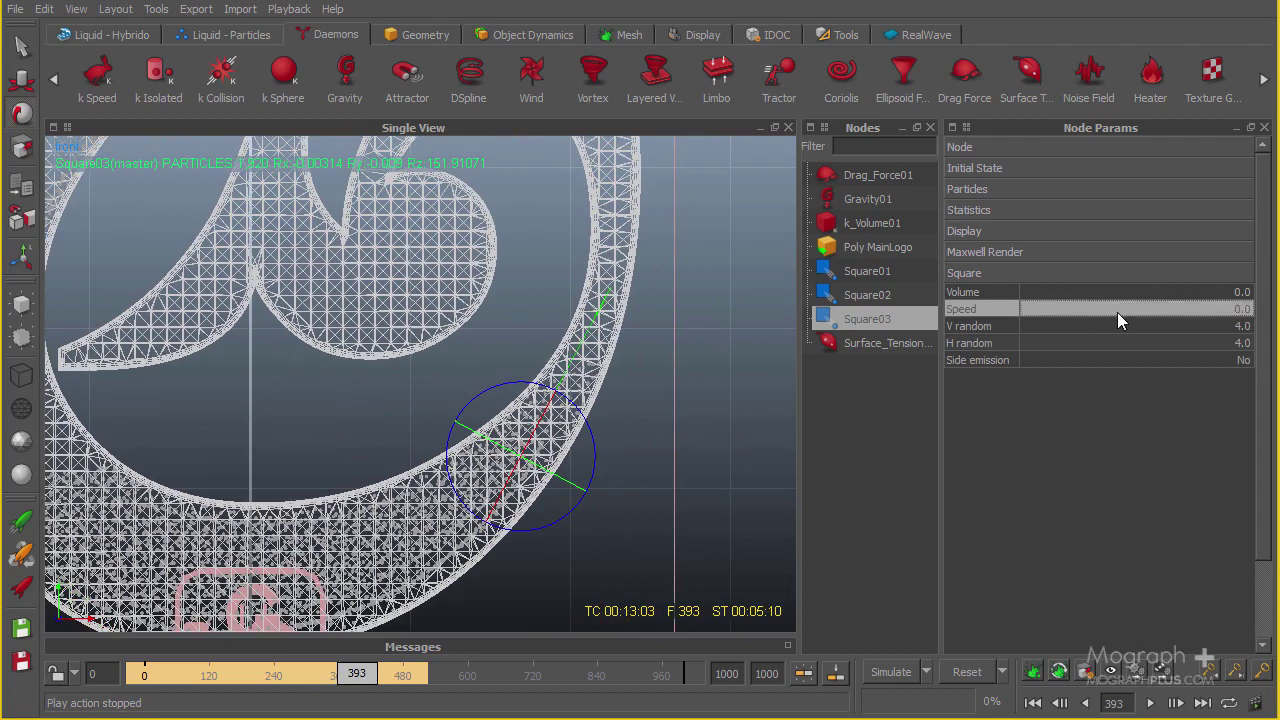
right_click(968, 310)
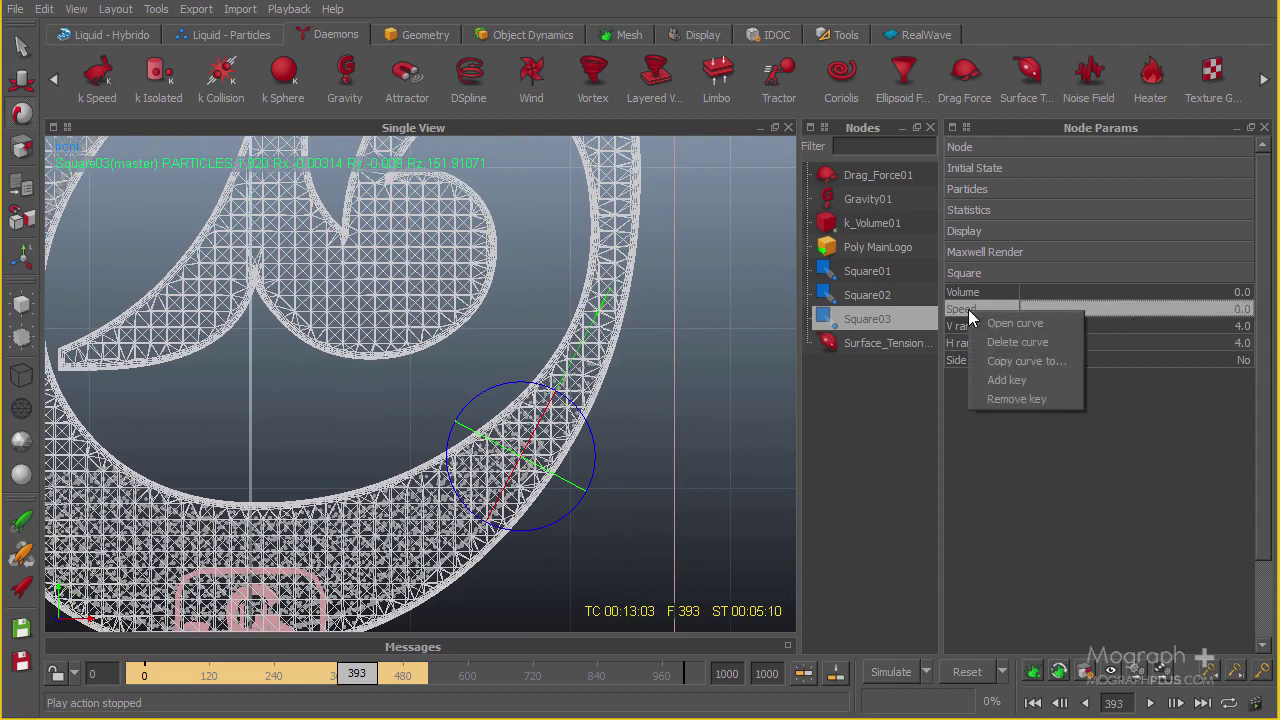
click(1033, 385)
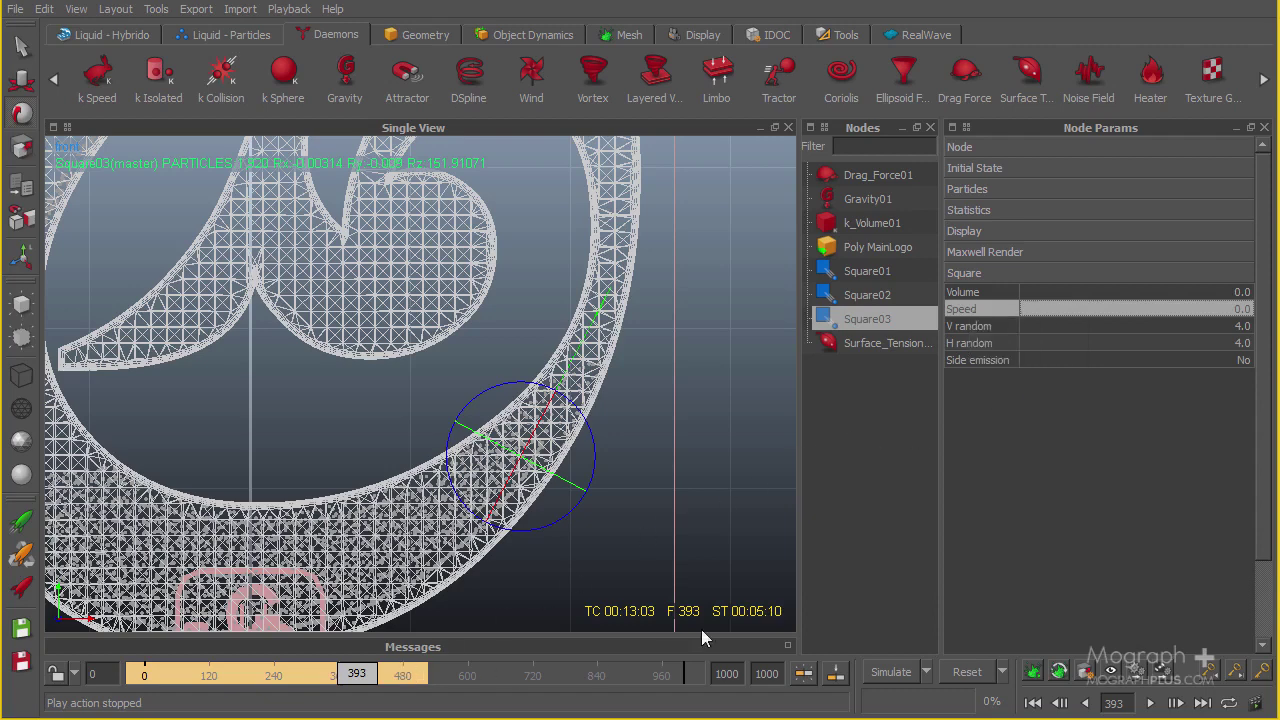
Advance to frame 394 and set Square03's Speed to 6
click(1176, 703)
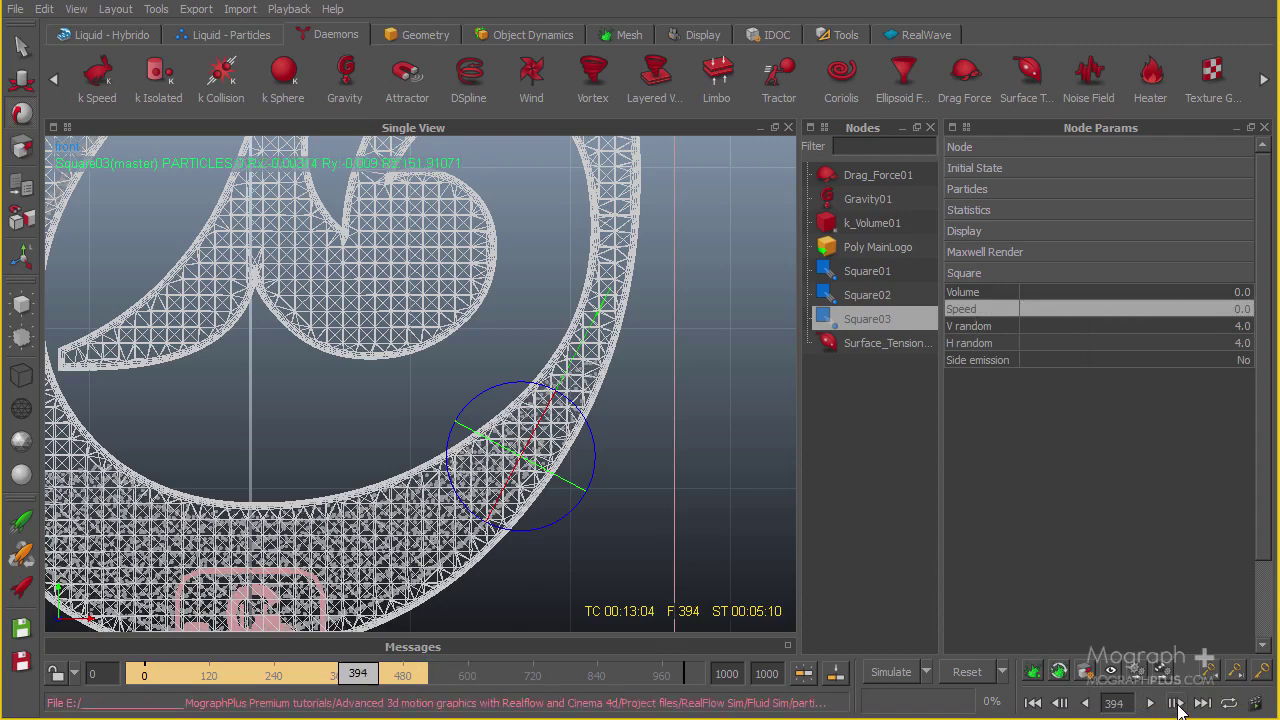
click(1122, 308)
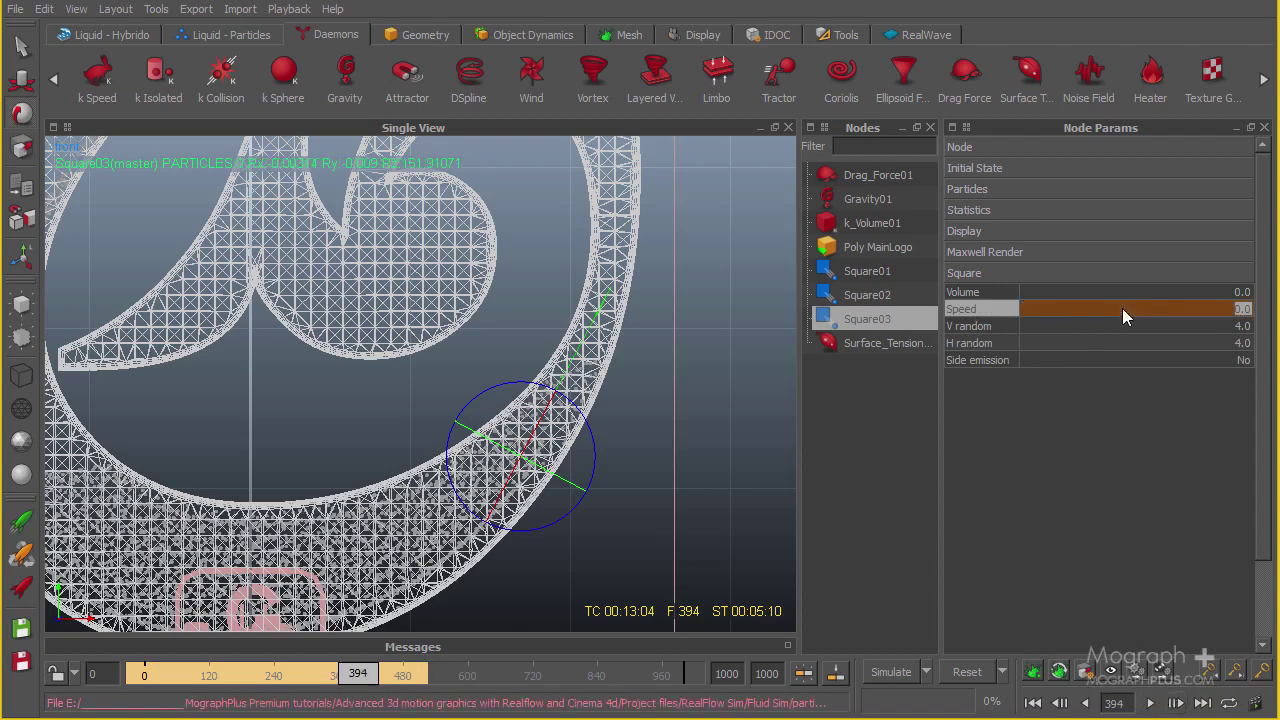
text(6)
key(Return)
Set the particle Density of Square03 to 2500
click(1002, 190)
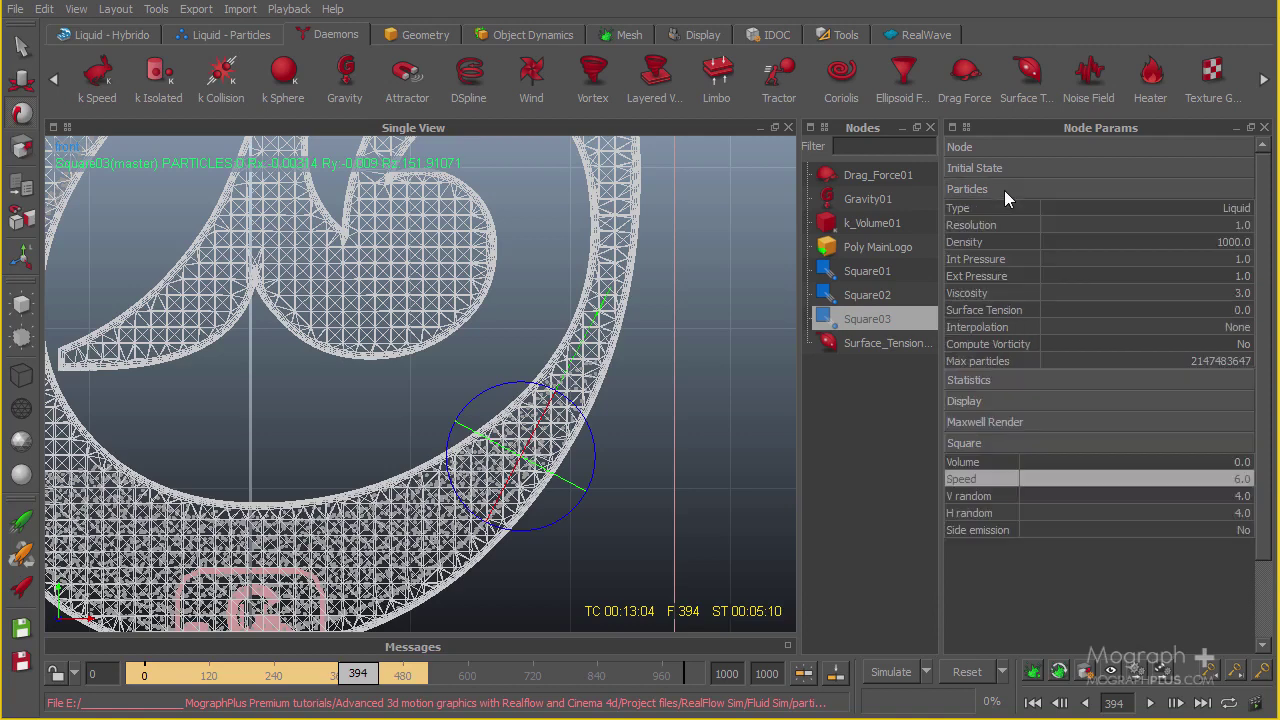
click(1058, 241)
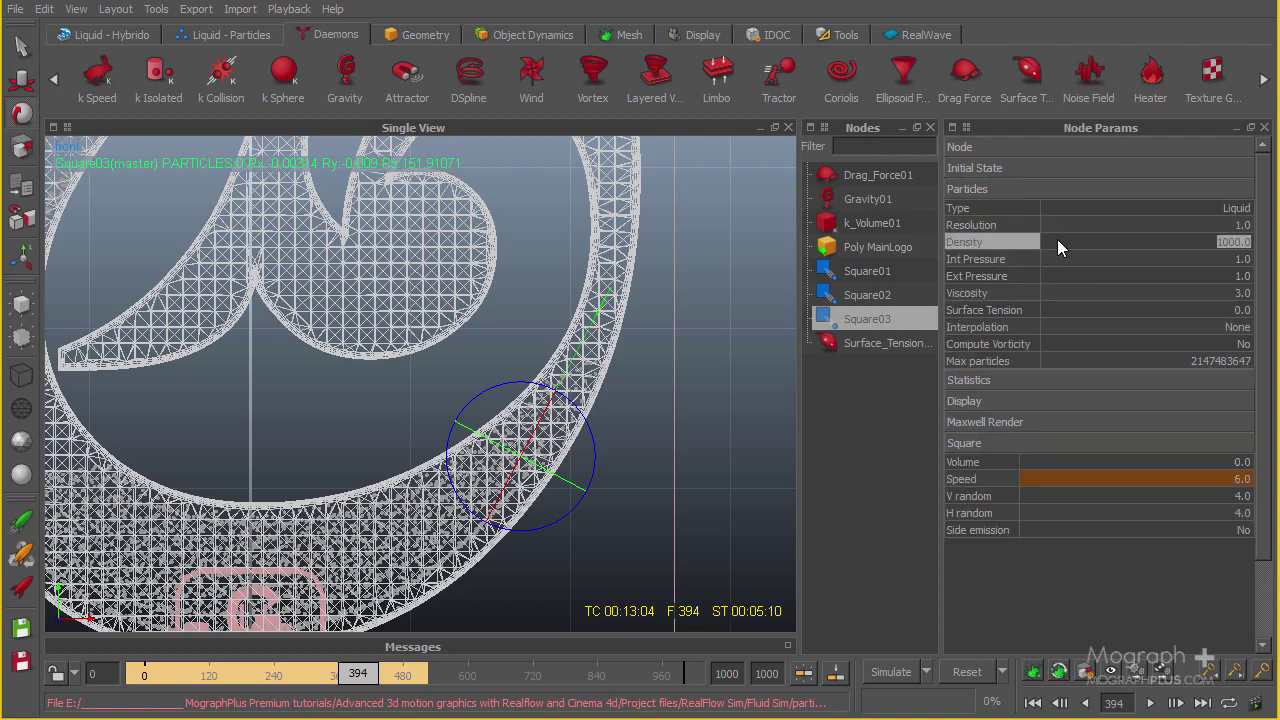
text(2500)
key(Return)
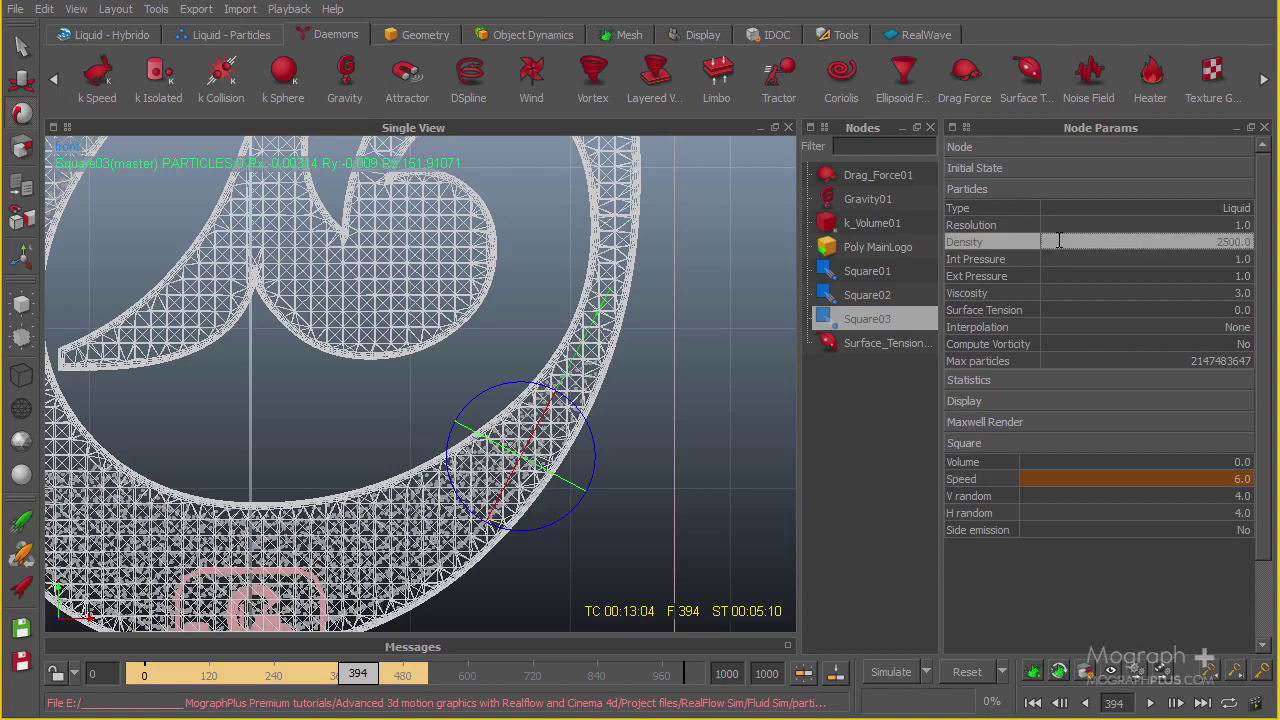
Compare the spread of Square02's particles with Square03's position in the logo's lower curve from the front
scroll(567, 416, up, 1)
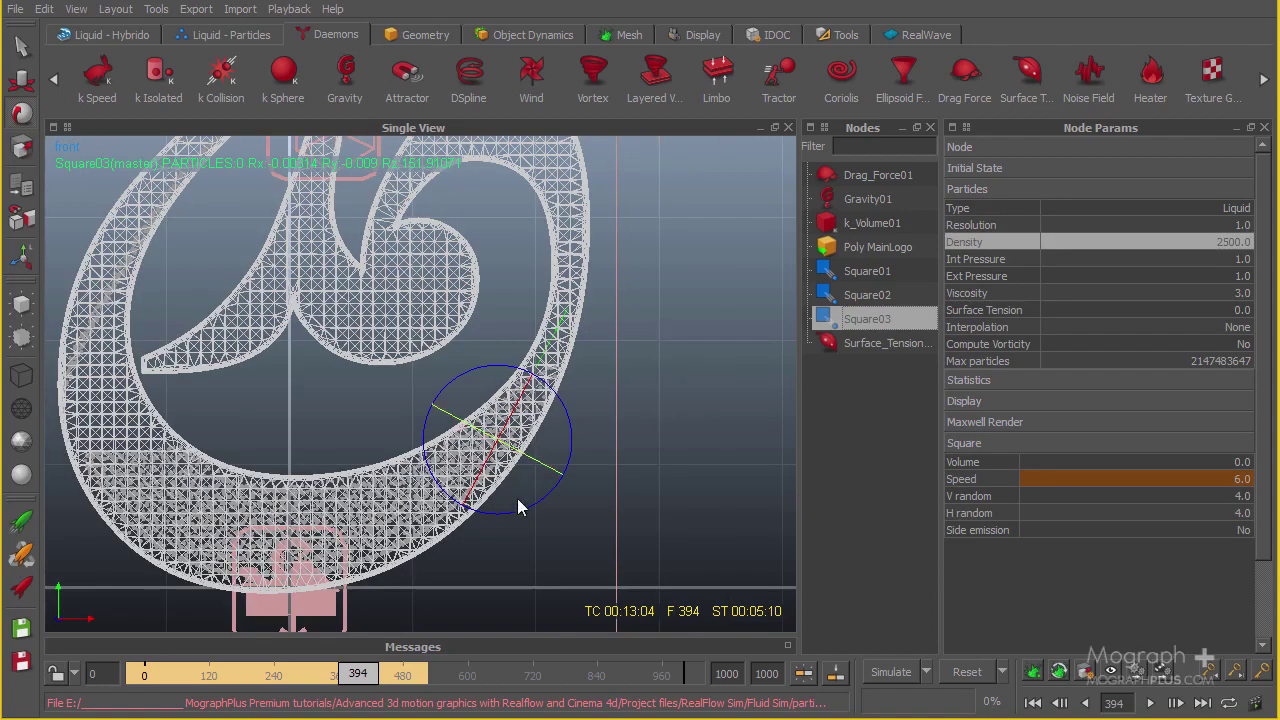
scroll(515, 460, up, 1)
middle_drag(567, 374, 590, 218)
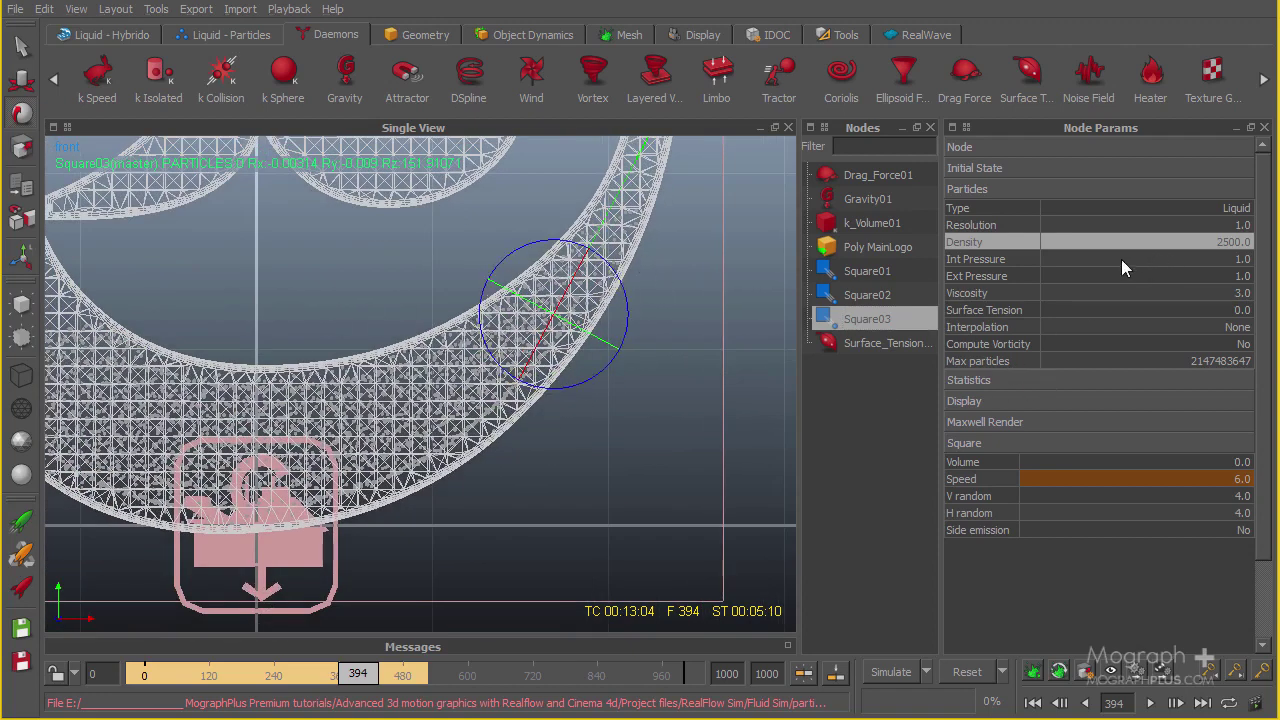
click(862, 296)
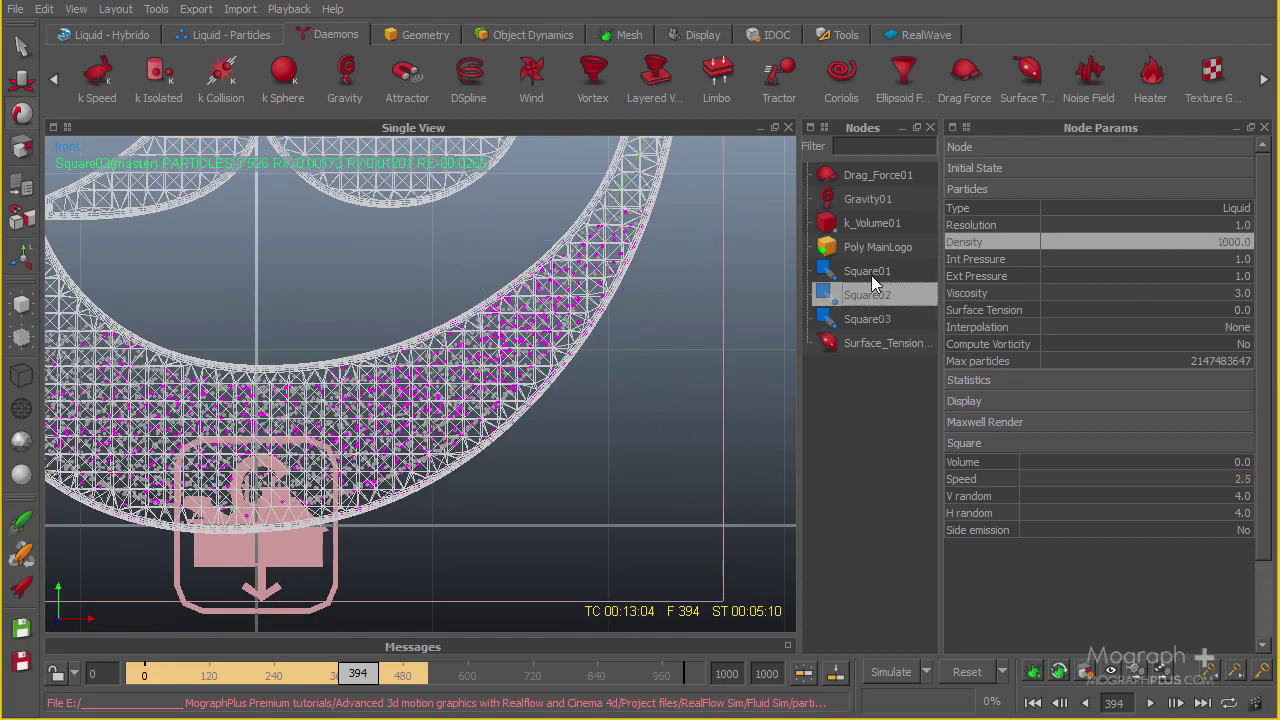
scroll(454, 463, down, 3)
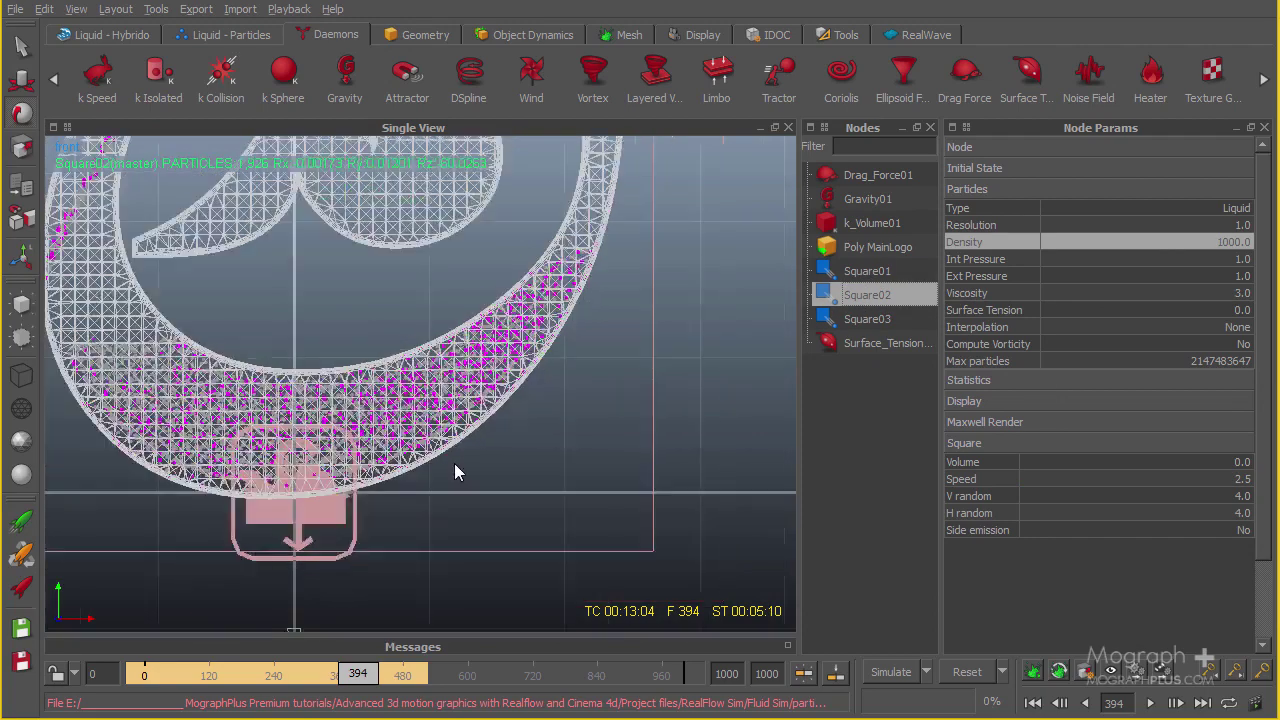
middle_drag(315, 341, 346, 509)
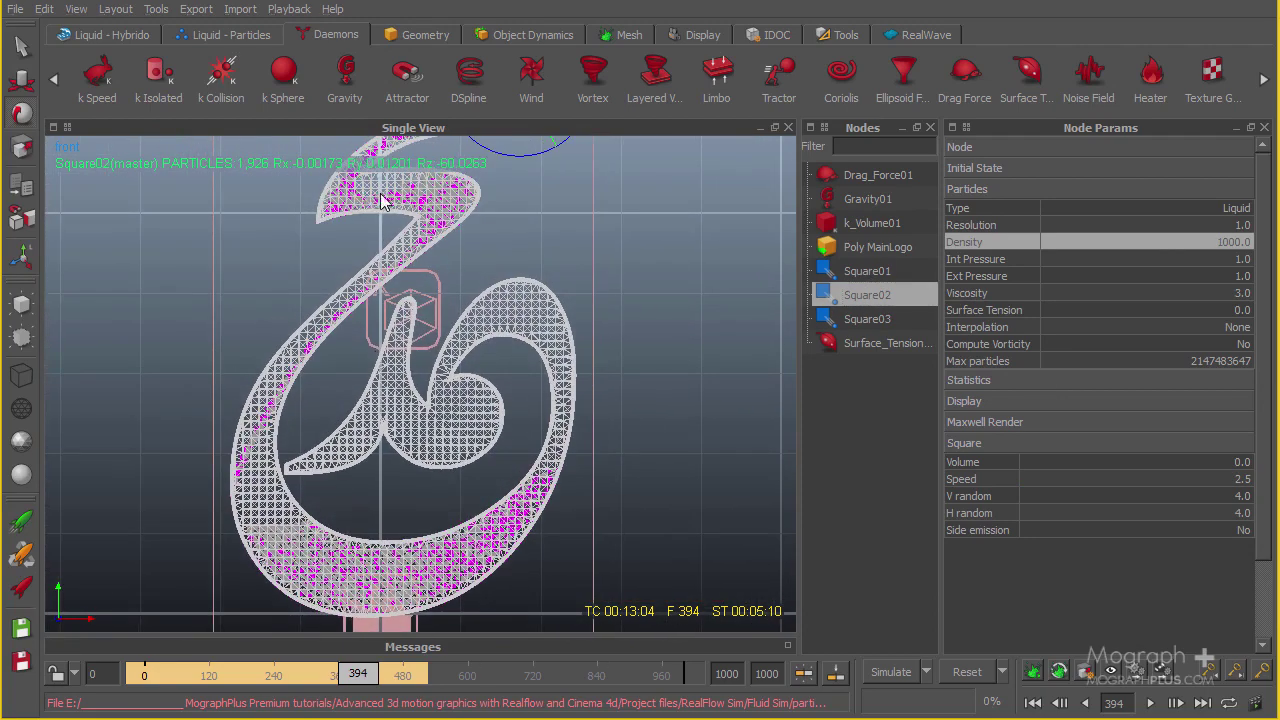
scroll(496, 515, up, 4)
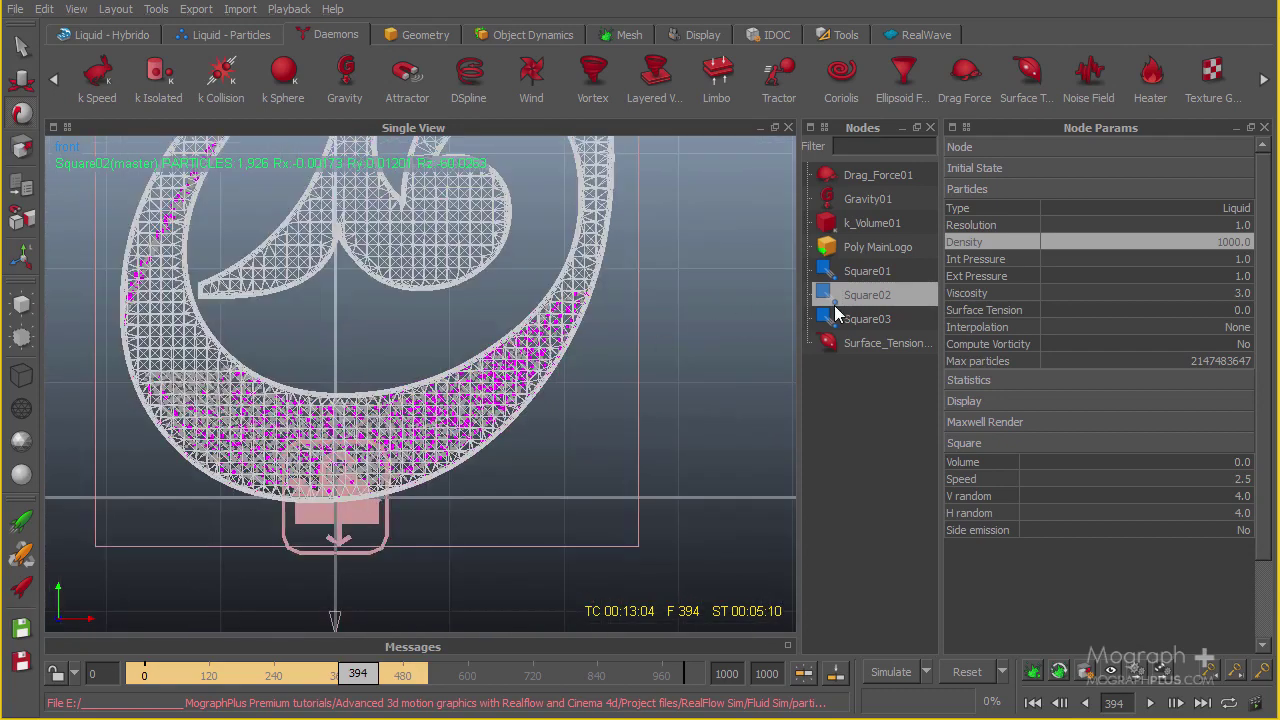
click(843, 320)
scroll(546, 358, up, 4)
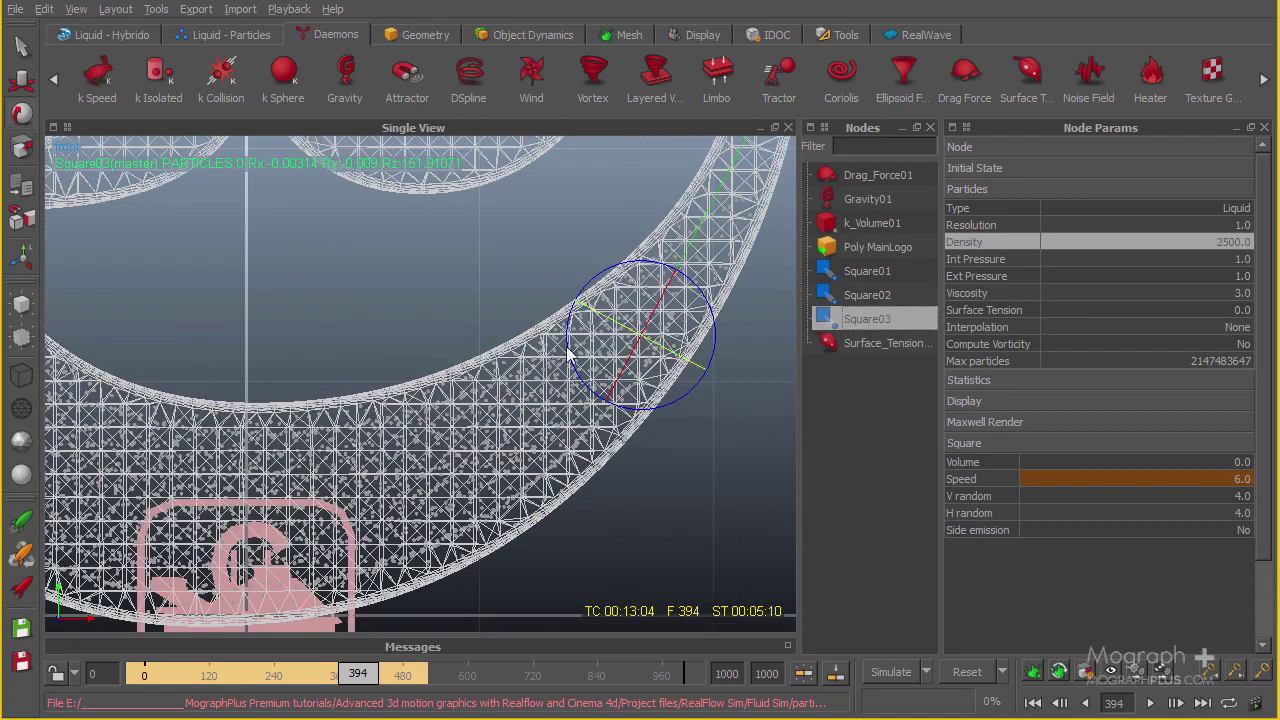
middle_drag(584, 316, 473, 475)
scroll(473, 475, down, 3)
middle_drag(473, 383, 481, 515)
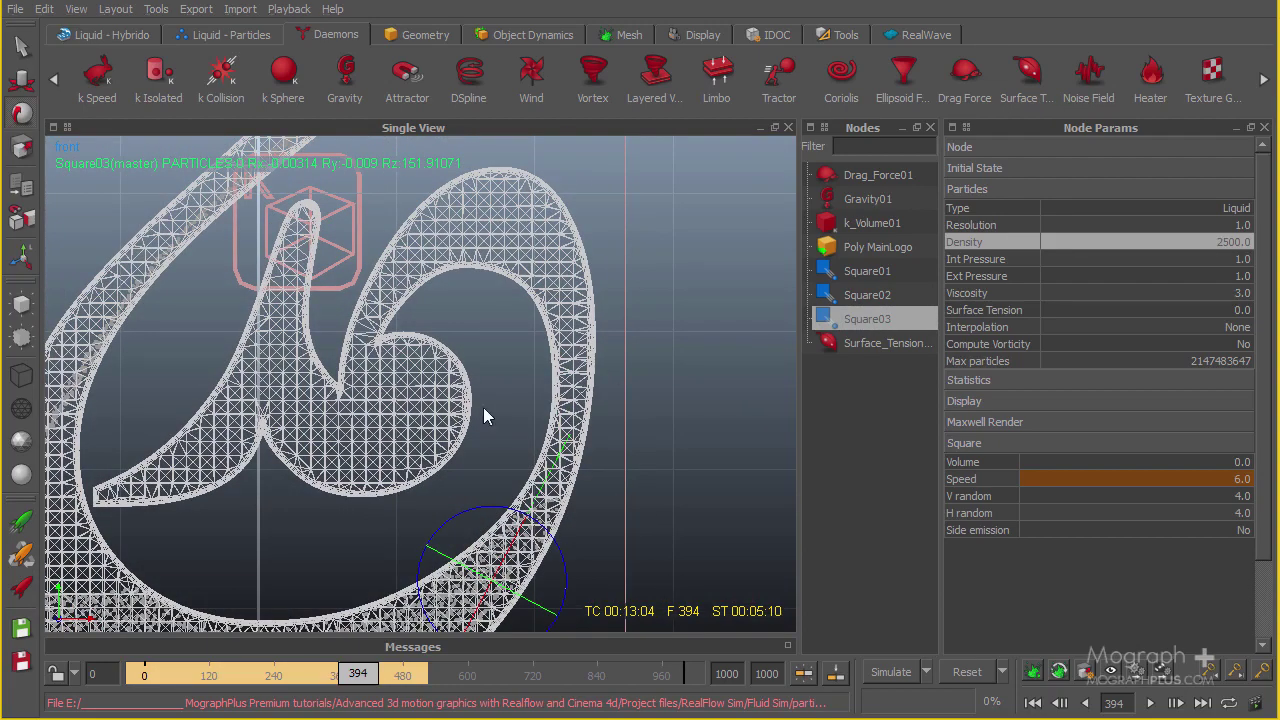
Hide the Poly MainLogo mesh in the perspective view to expose the particles inside it
key(4)
scroll(479, 409, down, 2)
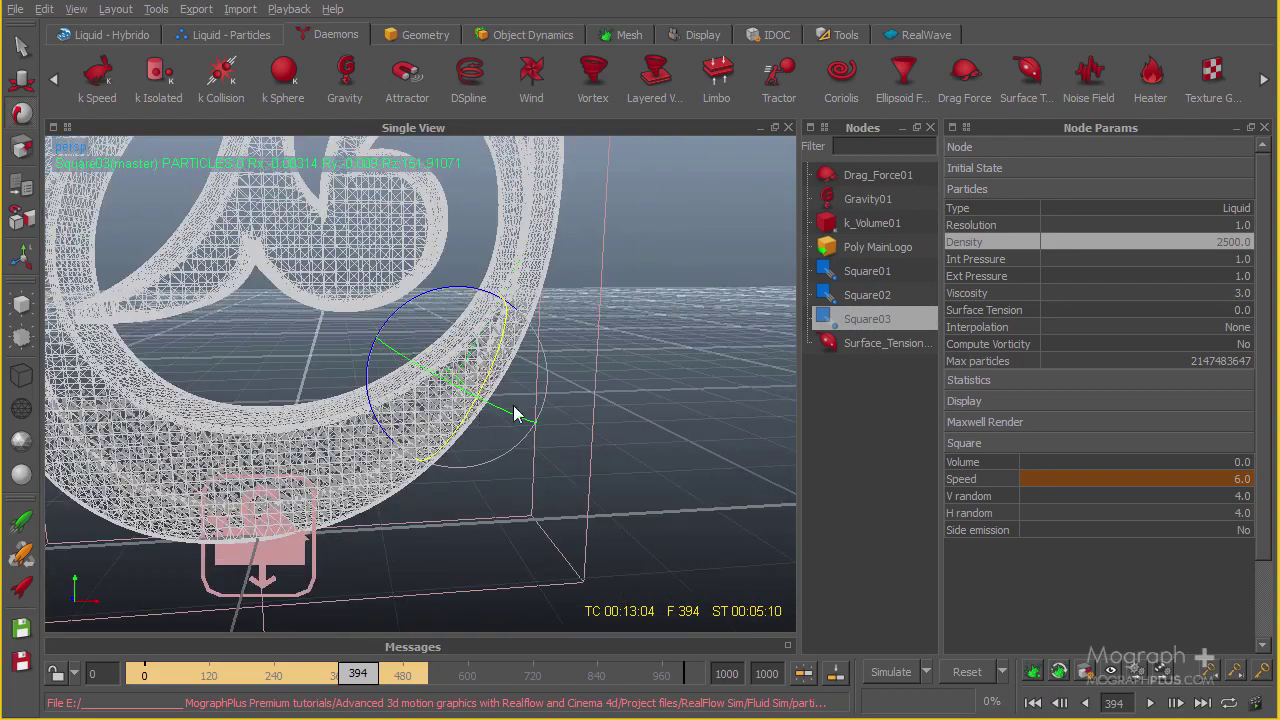
middle_drag(513, 405, 494, 412)
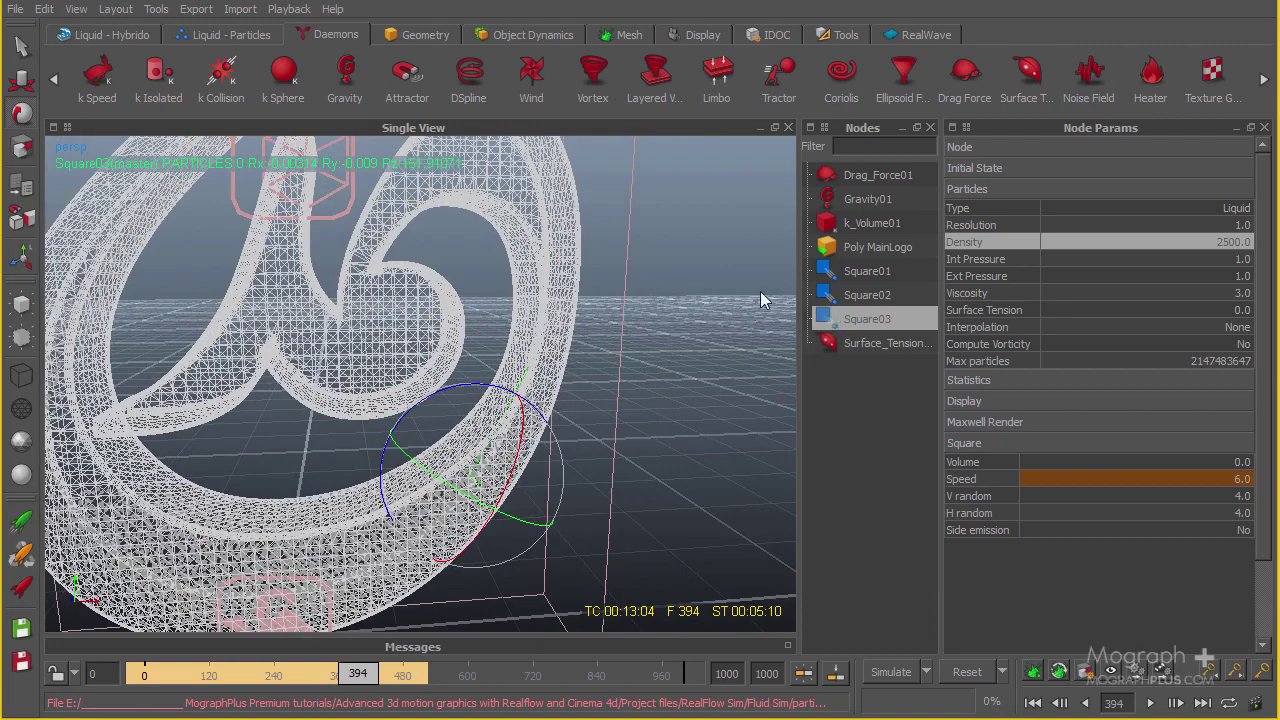
click(826, 250)
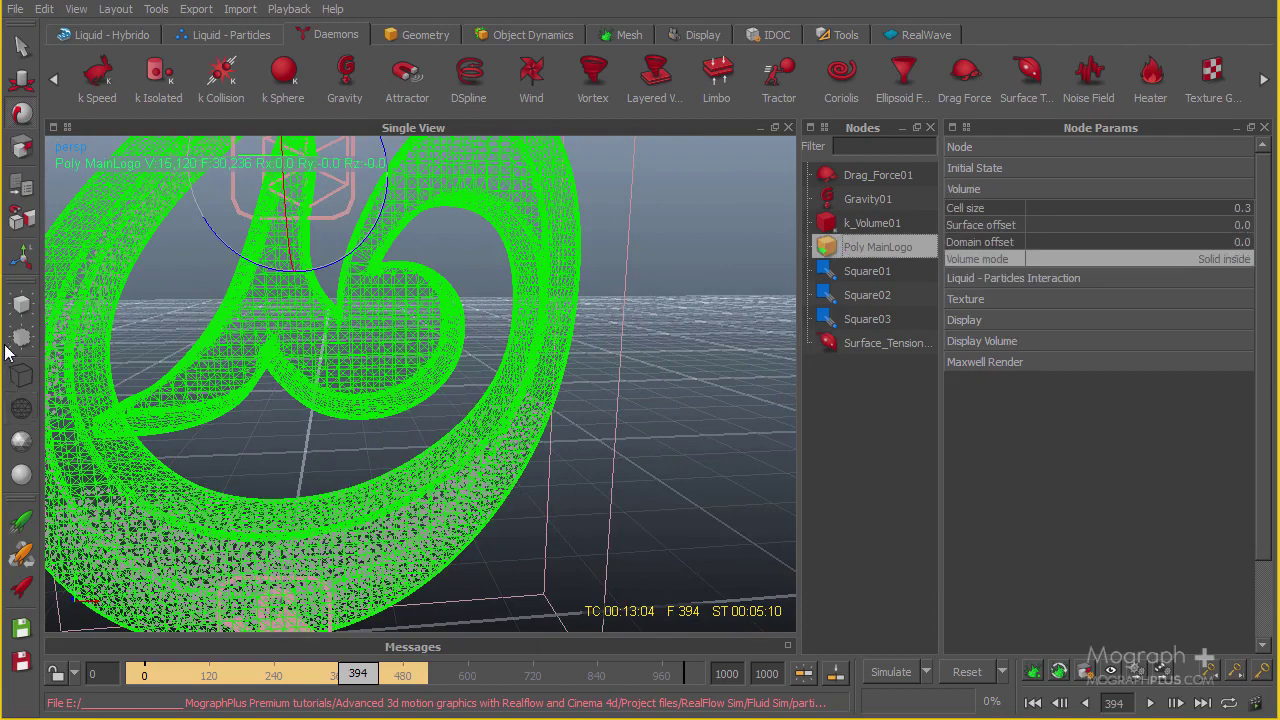
click(20, 341)
scroll(414, 366, down, 3)
alt+drag(414, 366, 613, 392)
Open Square03's Speed curve, examine its key near frame 393, and uncover the emitter's parameters
click(857, 322)
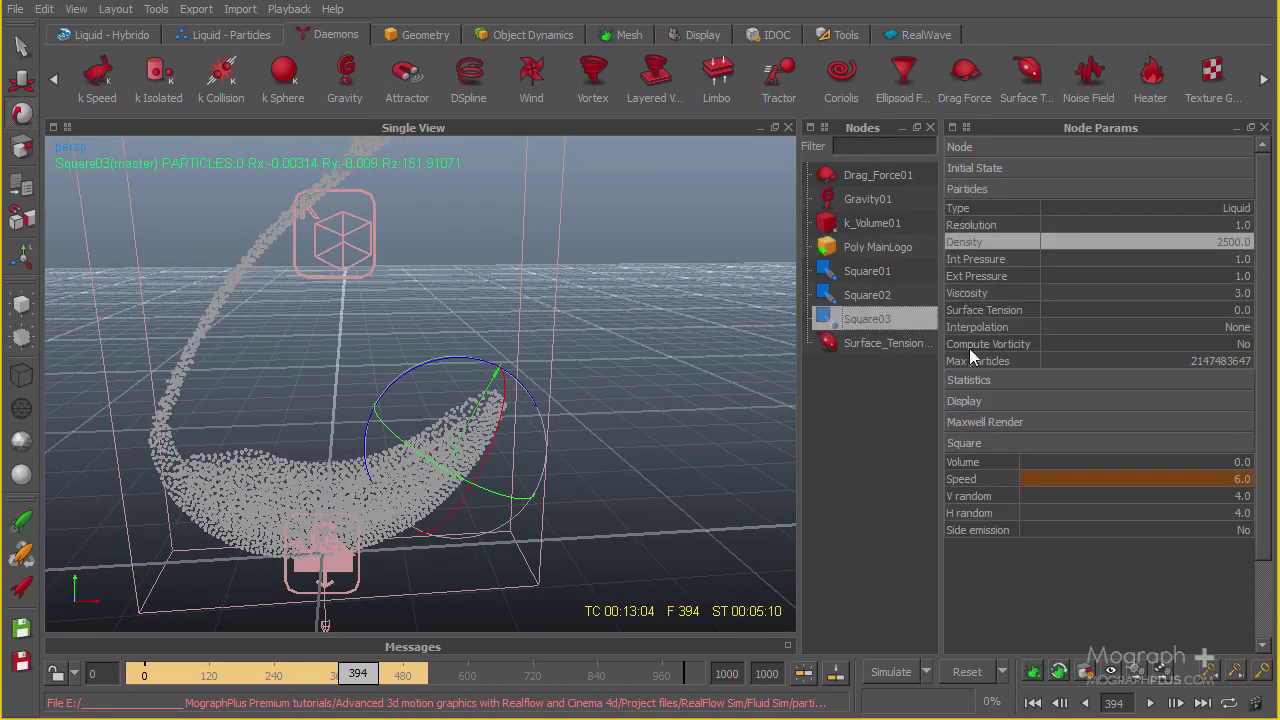
right_click(973, 481)
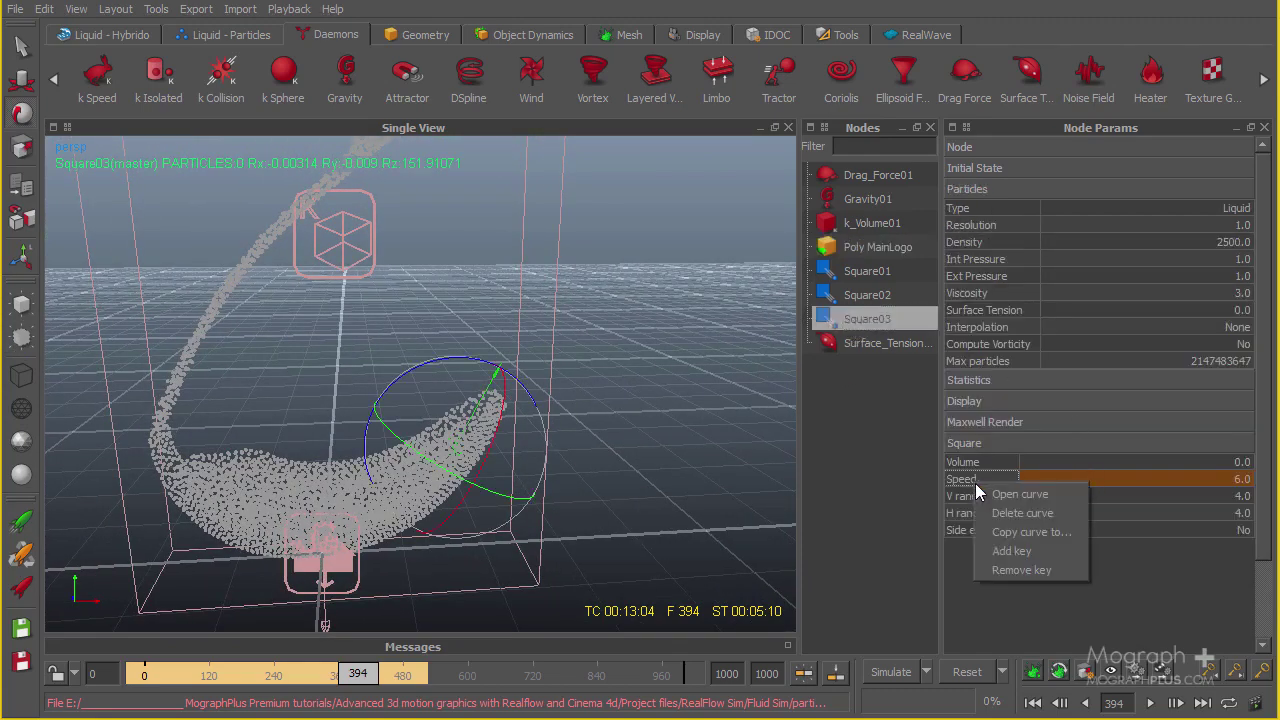
click(1007, 492)
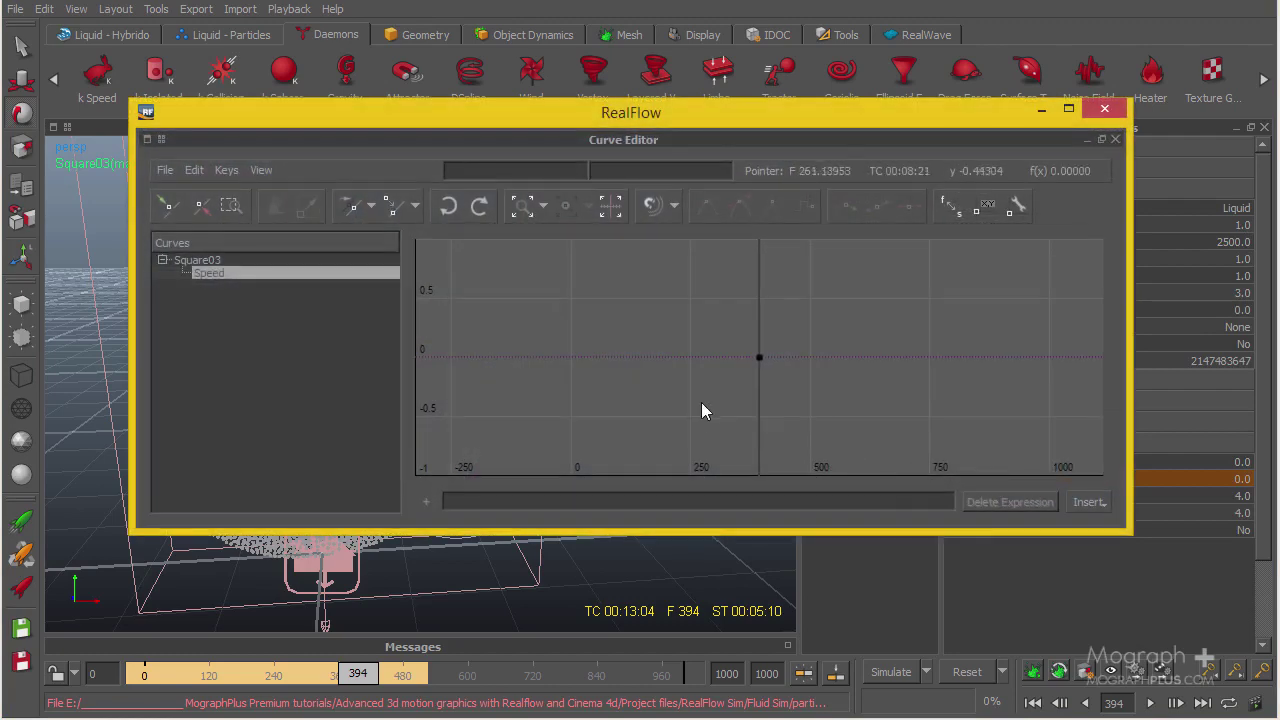
scroll(713, 387, down, 1)
scroll(754, 338, down, 5)
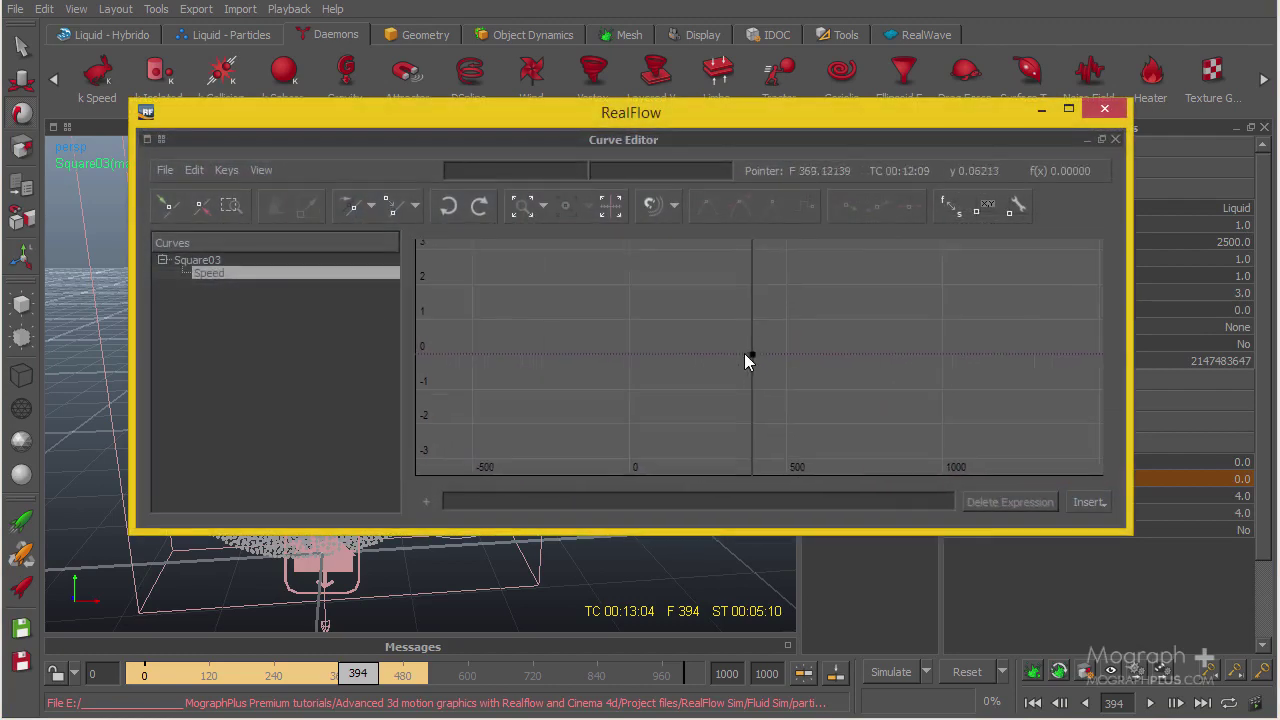
mouse_move(945, 373)
alt+right_down()
mouse_move(854, 366)
mouse_move(877, 383)
mouse_move(586, 386)
mouse_move(809, 386)
mouse_move(633, 402)
mouse_move(677, 397)
mouse_move(720, 340)
mouse_move(712, 375)
mouse_move(503, 380)
mouse_move(574, 366)
mouse_move(920, 397)
mouse_move(603, 354)
mouse_move(680, 429)
mouse_move(743, 420)
alt+right_up()
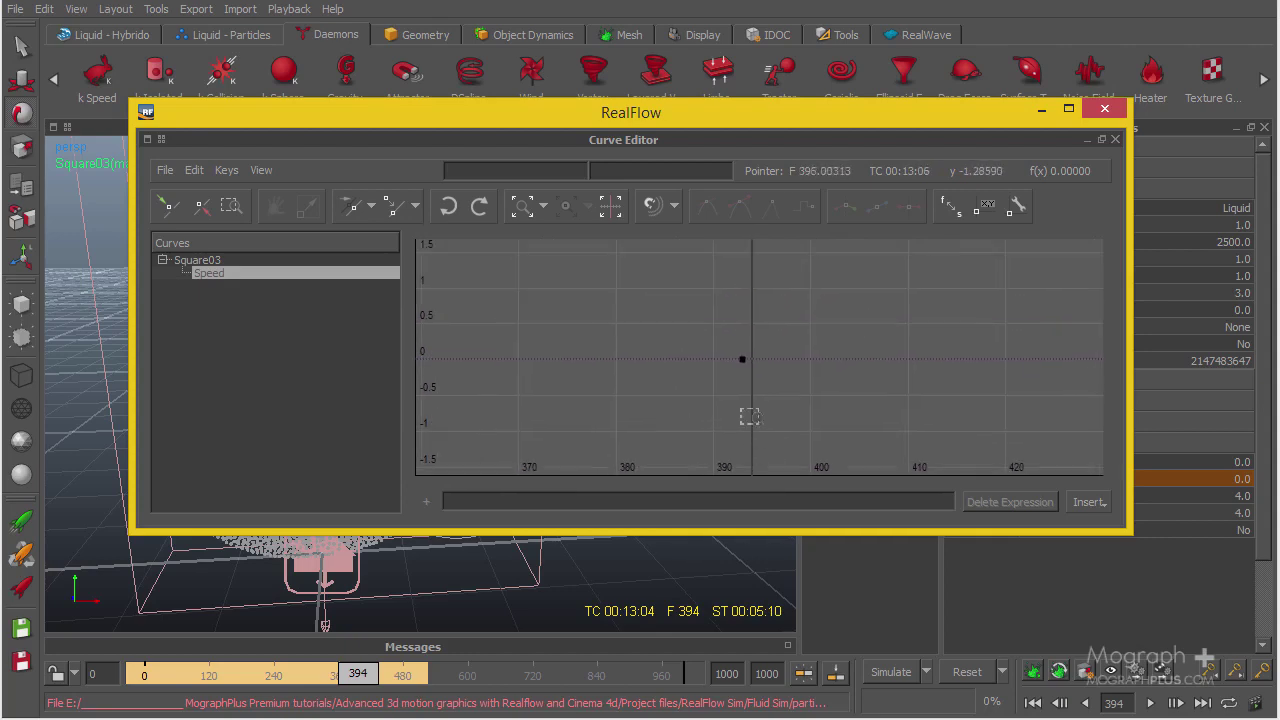
drag(945, 117, 233, 96)
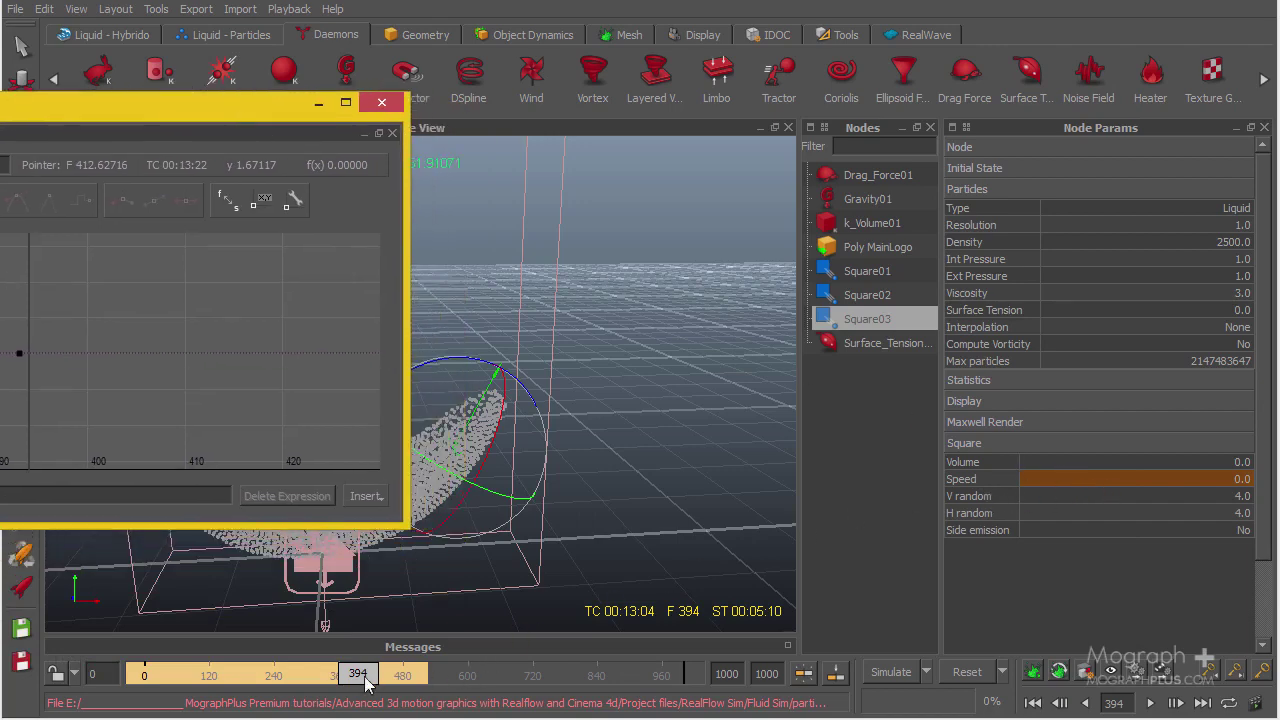
Move the timeline to frame 393
drag(367, 683, 360, 683)
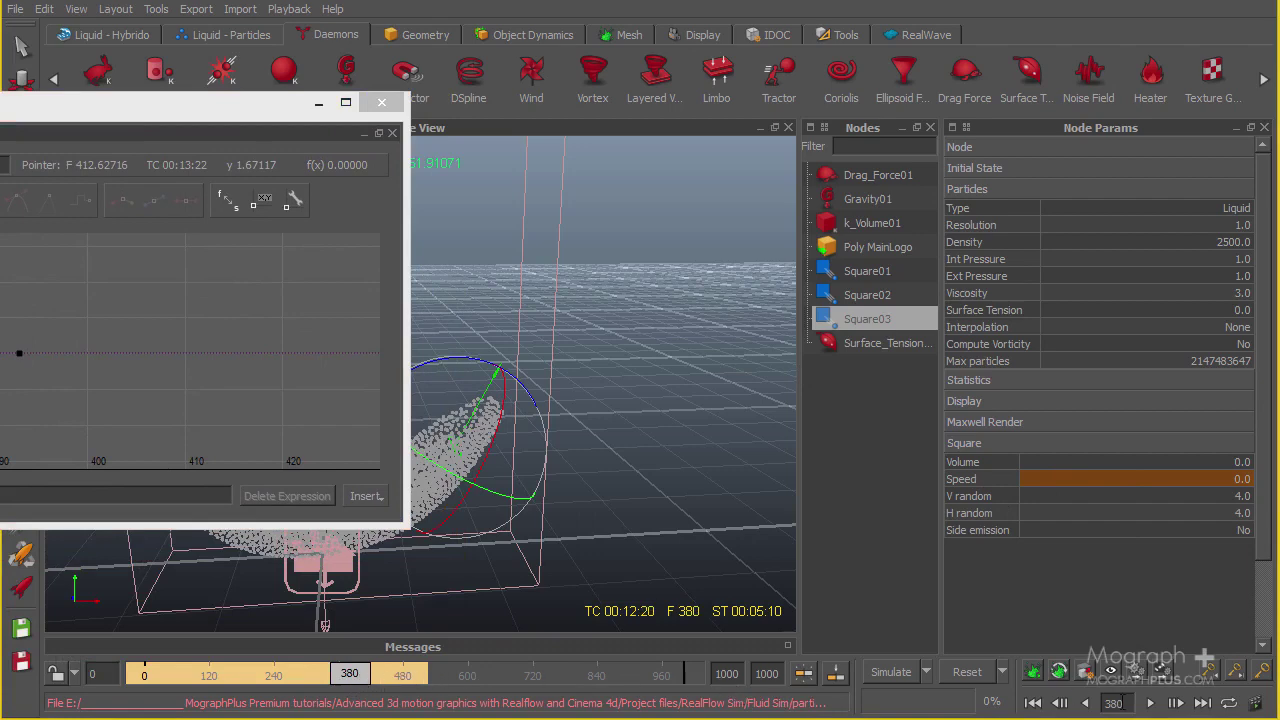
double_click(1114, 704)
text(393)
key(Return)
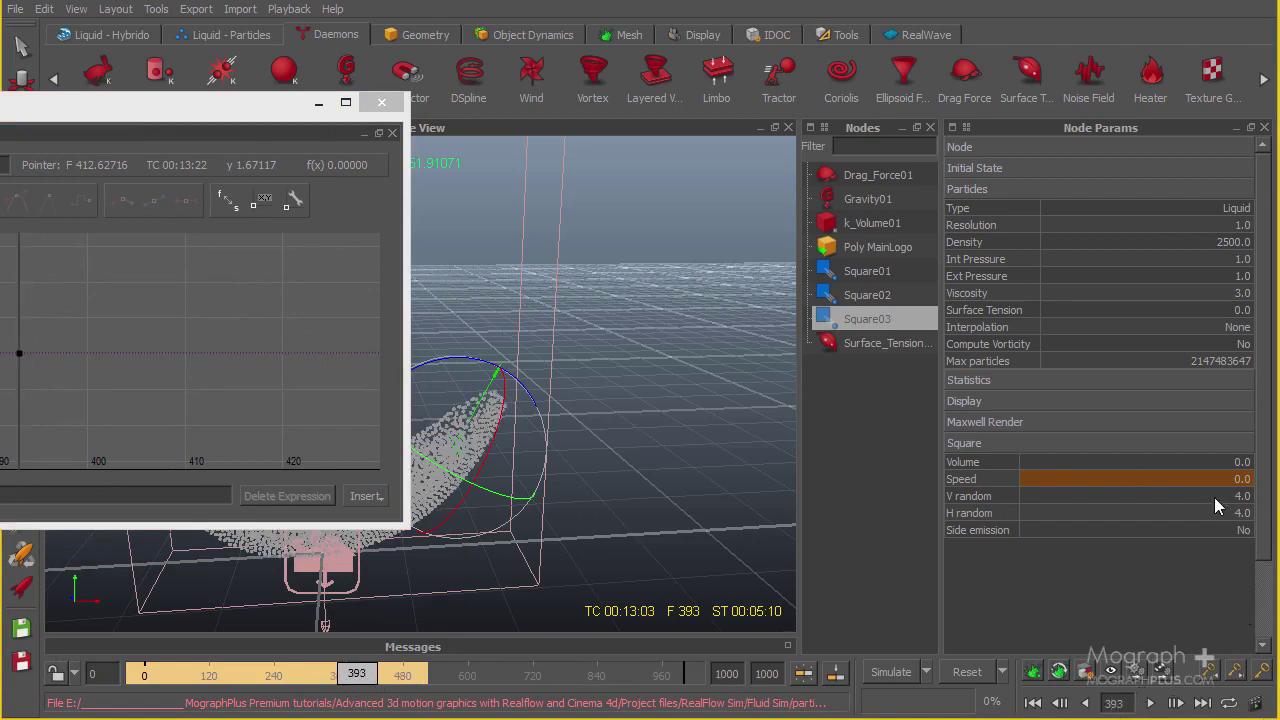
Go to frame 1000, set Square03's Speed to 6 and add a Speed key there
click(1215, 703)
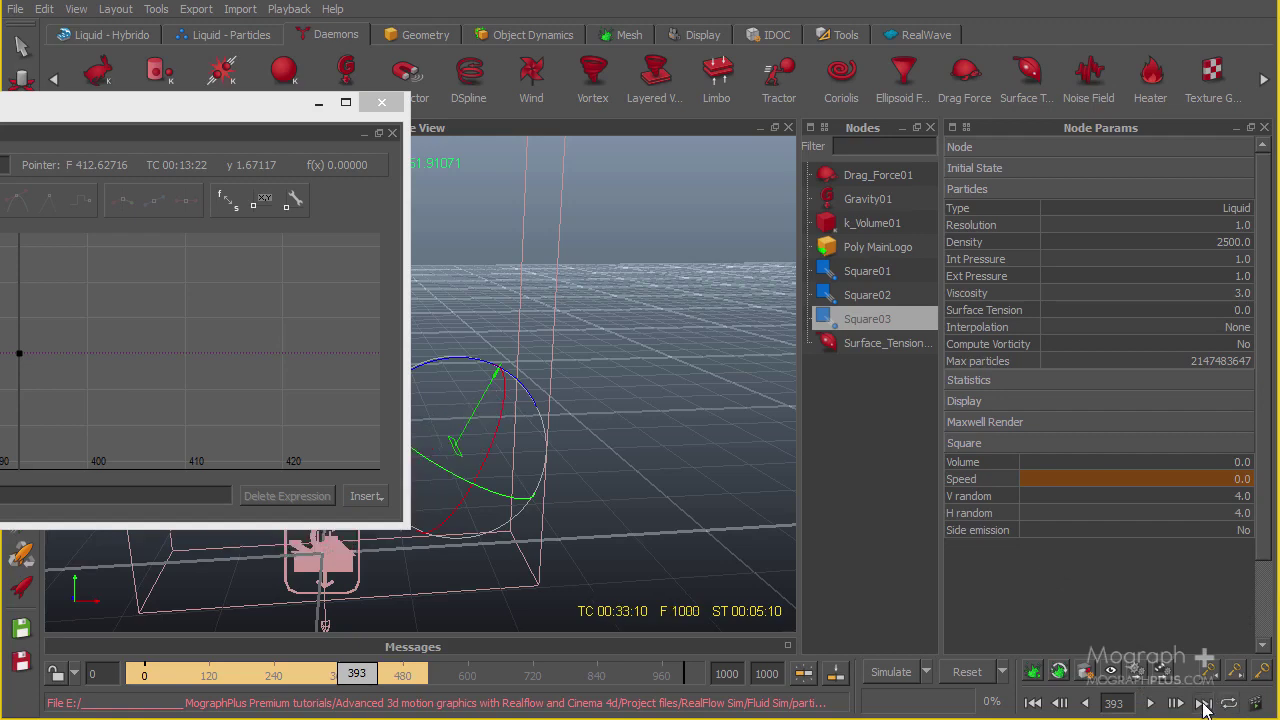
double_click(1170, 480)
text(6)
key(Return)
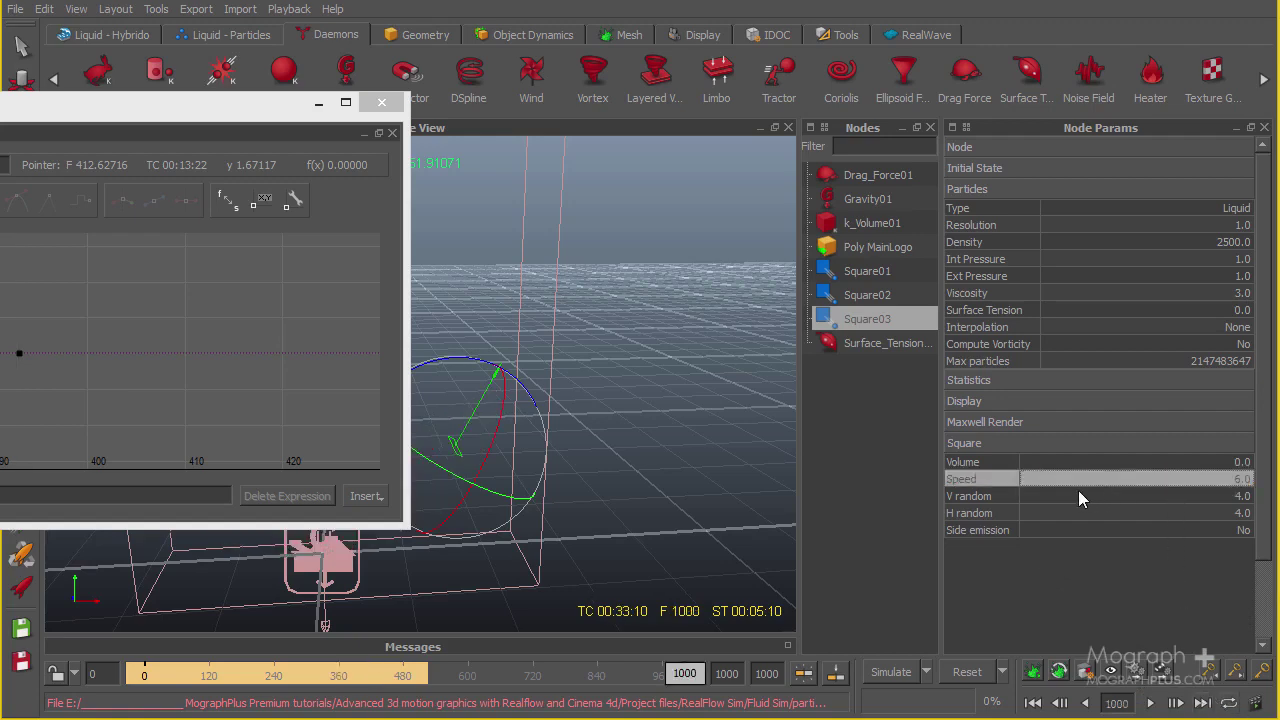
right_click(978, 482)
click(1012, 552)
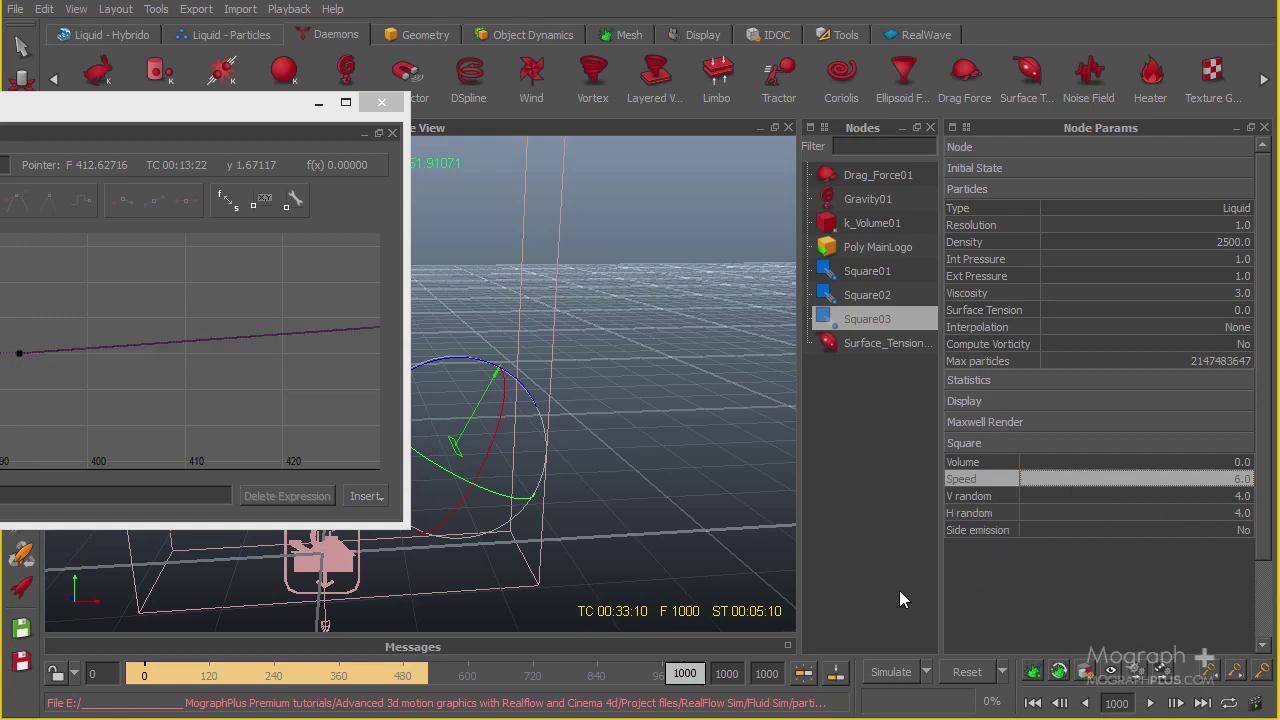
Examine Square03's Speed curve from the frame 393 key onward in the Curve Editor
drag(294, 115, 967, 178)
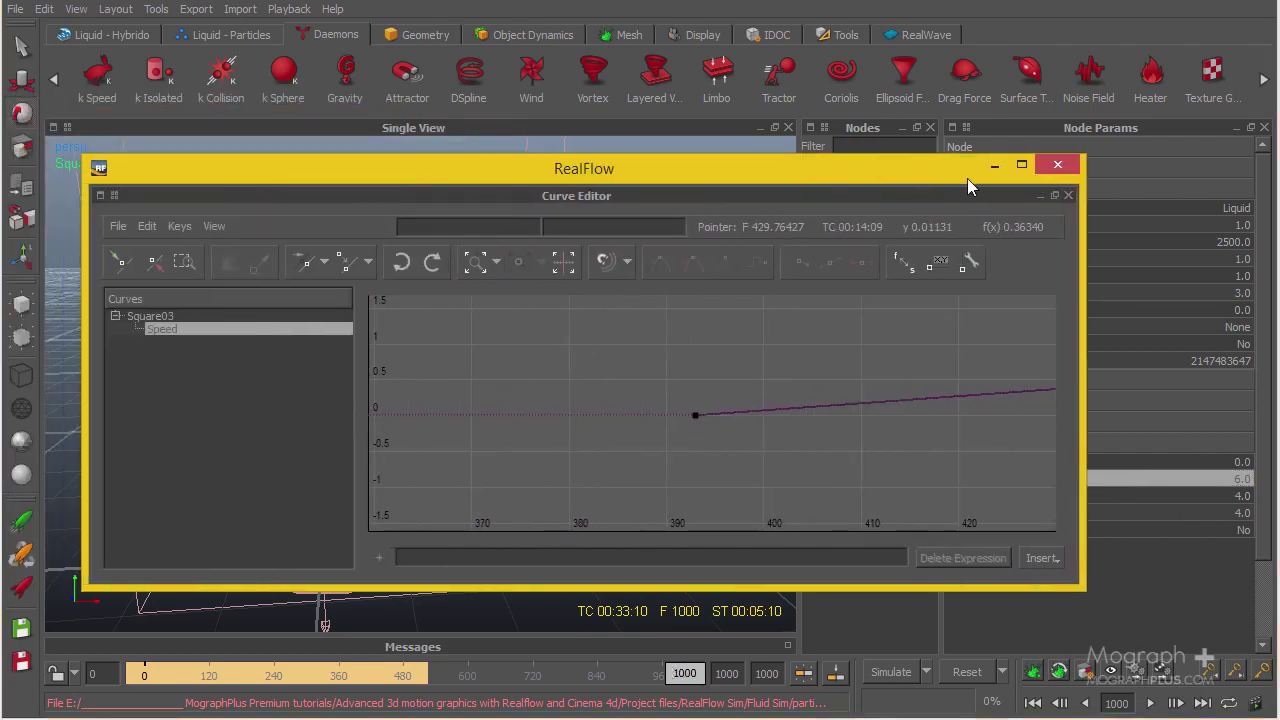
alt+right_drag(861, 418, 849, 424)
drag(680, 397, 756, 472)
alt+right_drag(761, 452, 926, 464)
drag(886, 457, 623, 449)
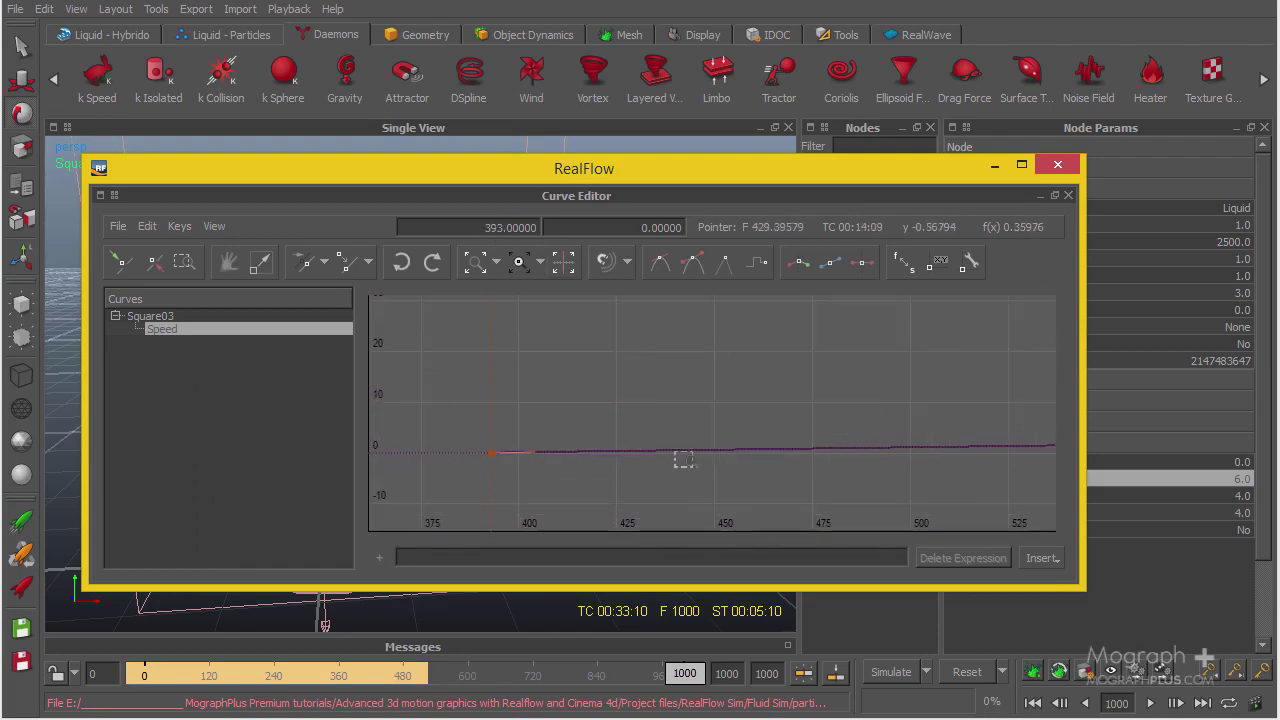
drag(817, 176, 247, 171)
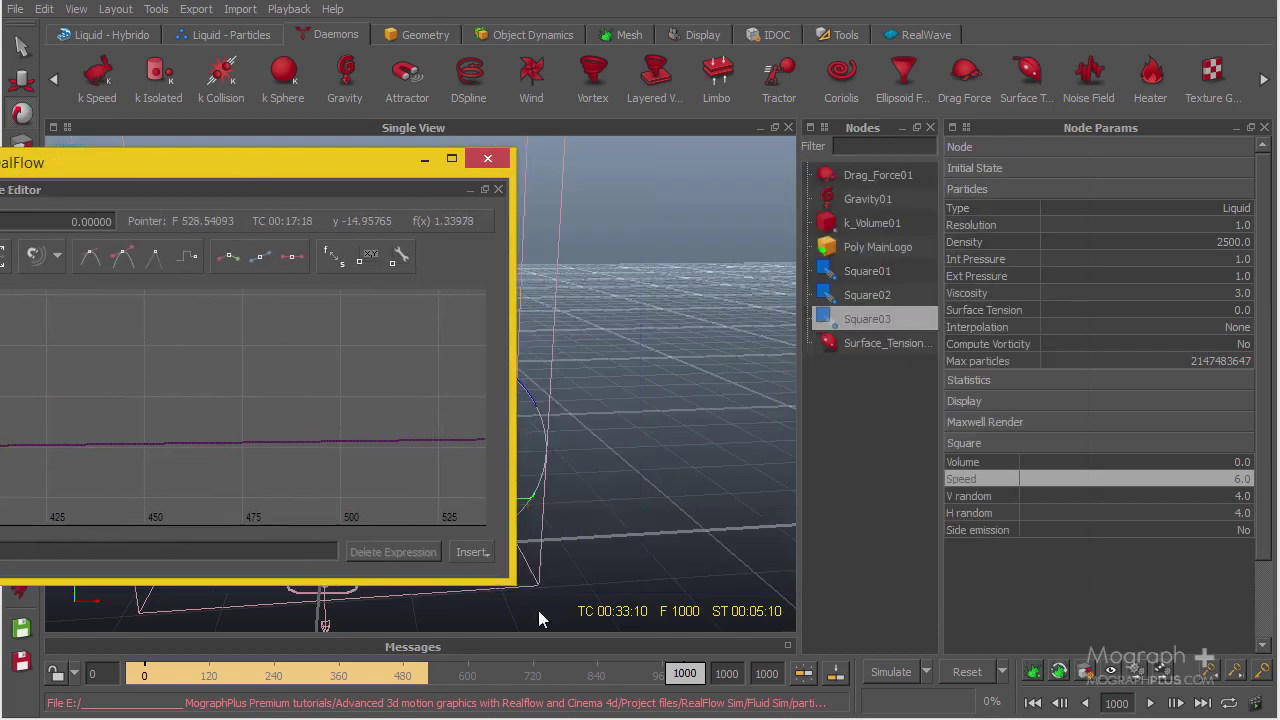
Move Square03's Speed key at frame 1000 to frame 394
click(1112, 703)
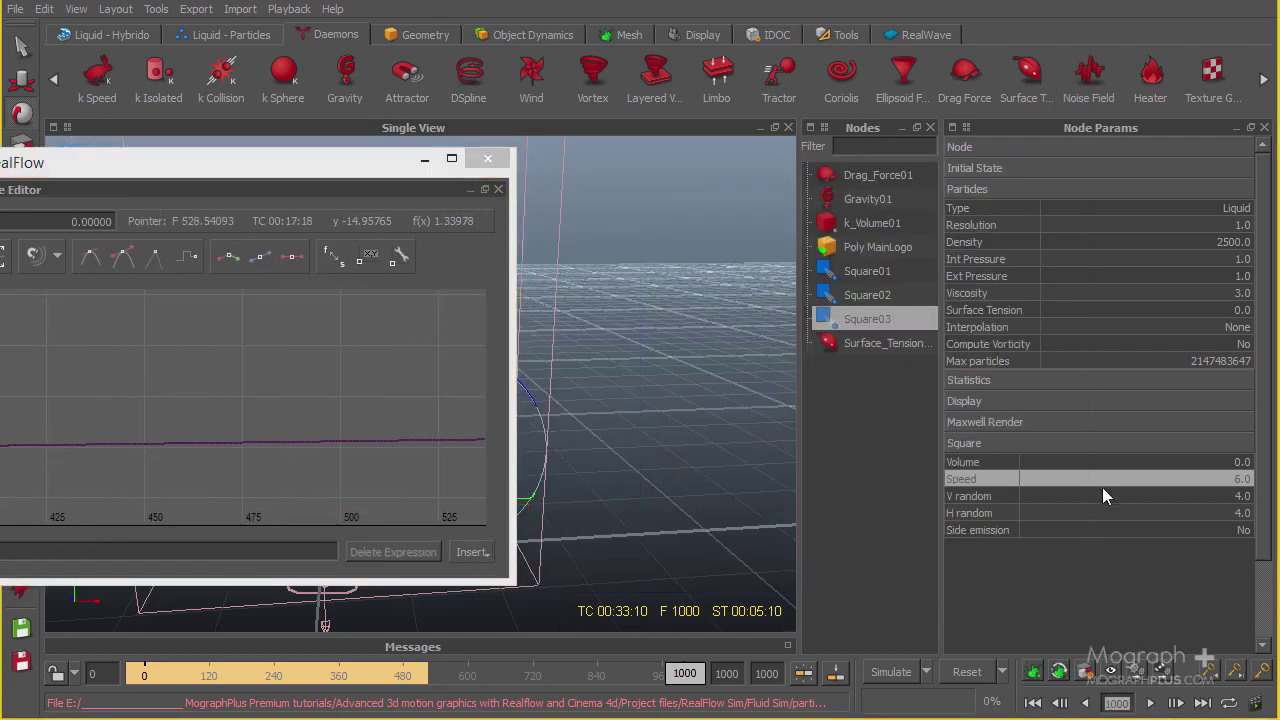
drag(292, 162, 497, 186)
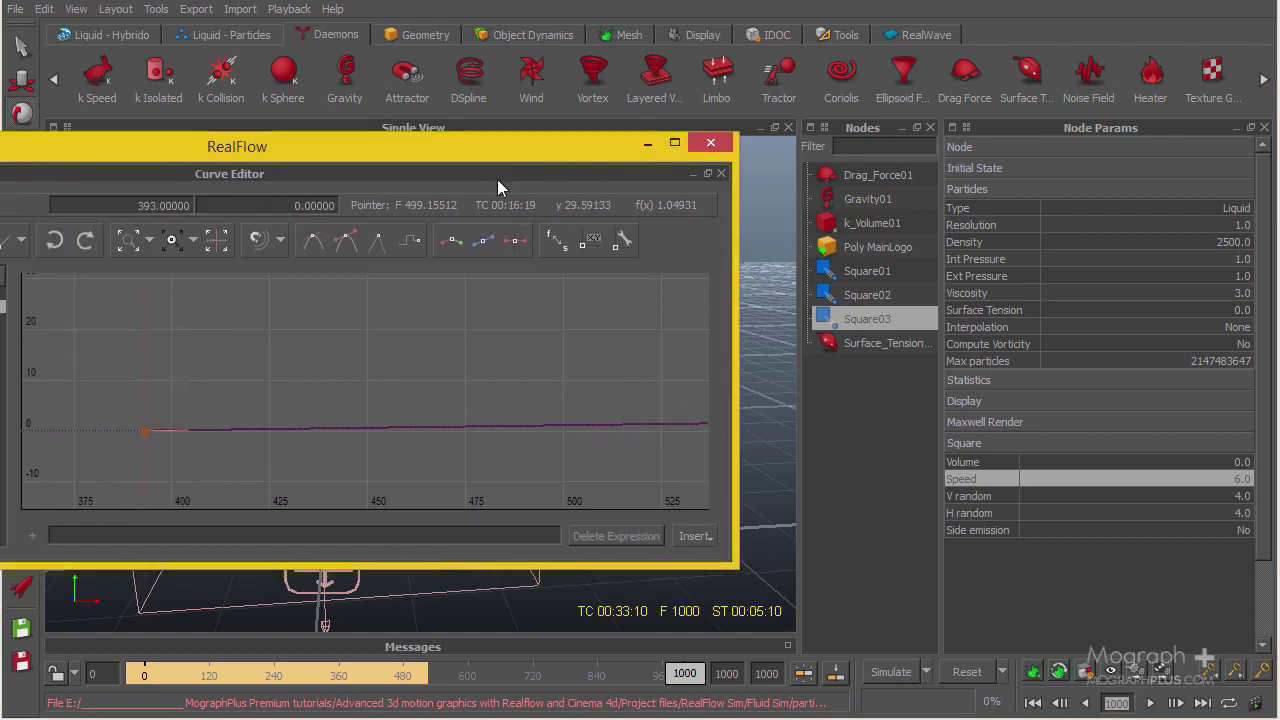
drag(421, 146, 1006, 146)
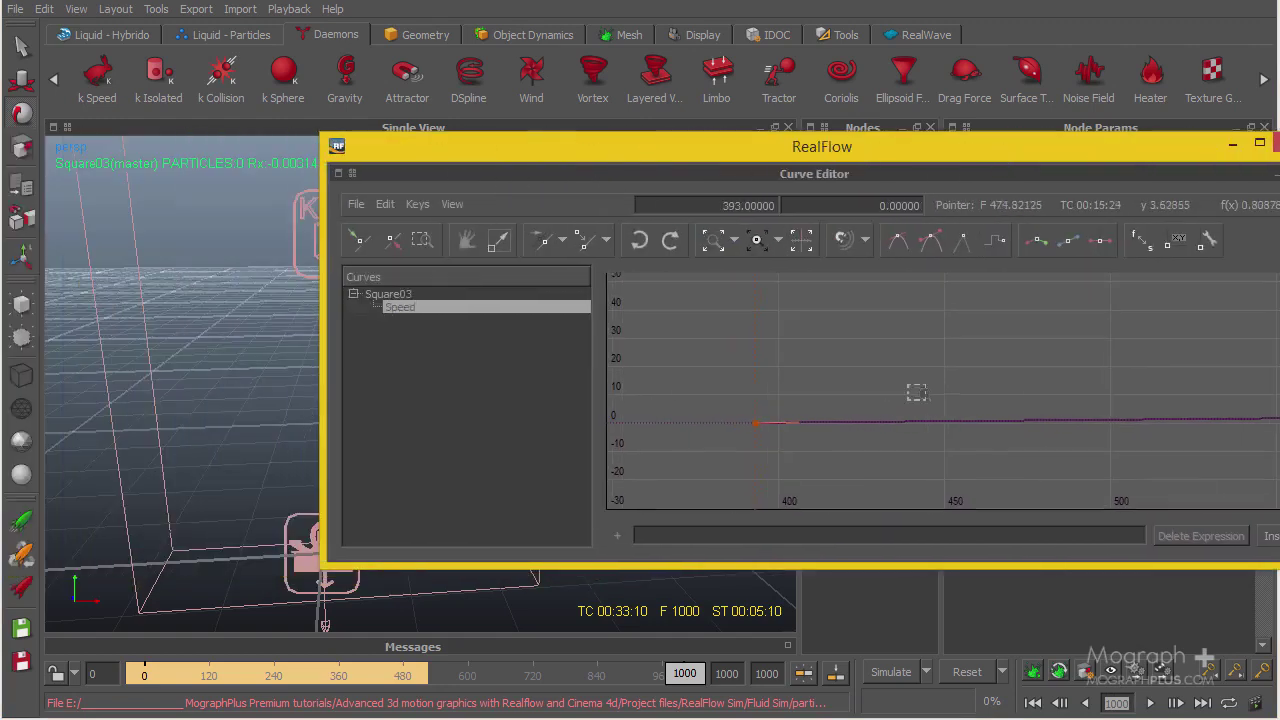
alt+right_drag(1266, 374, 848, 406)
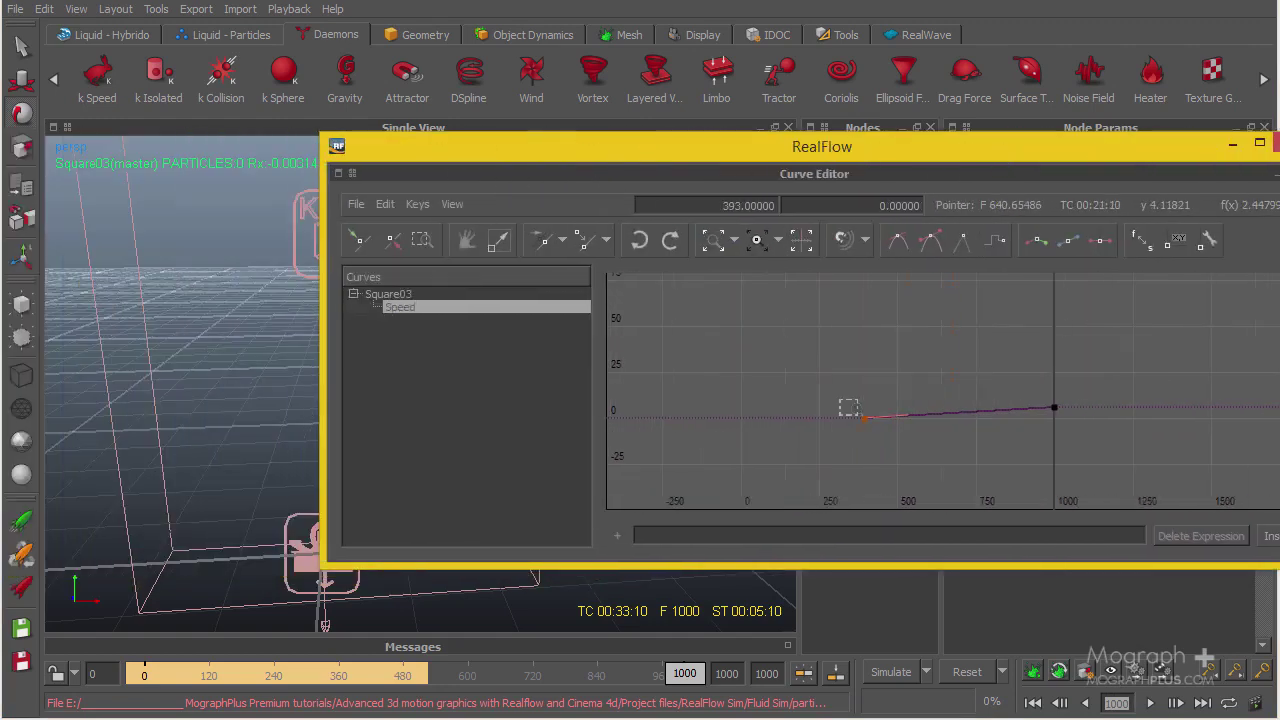
alt+middle_drag(848, 406, 753, 404)
drag(1037, 389, 924, 456)
alt+right_drag(926, 454, 932, 440)
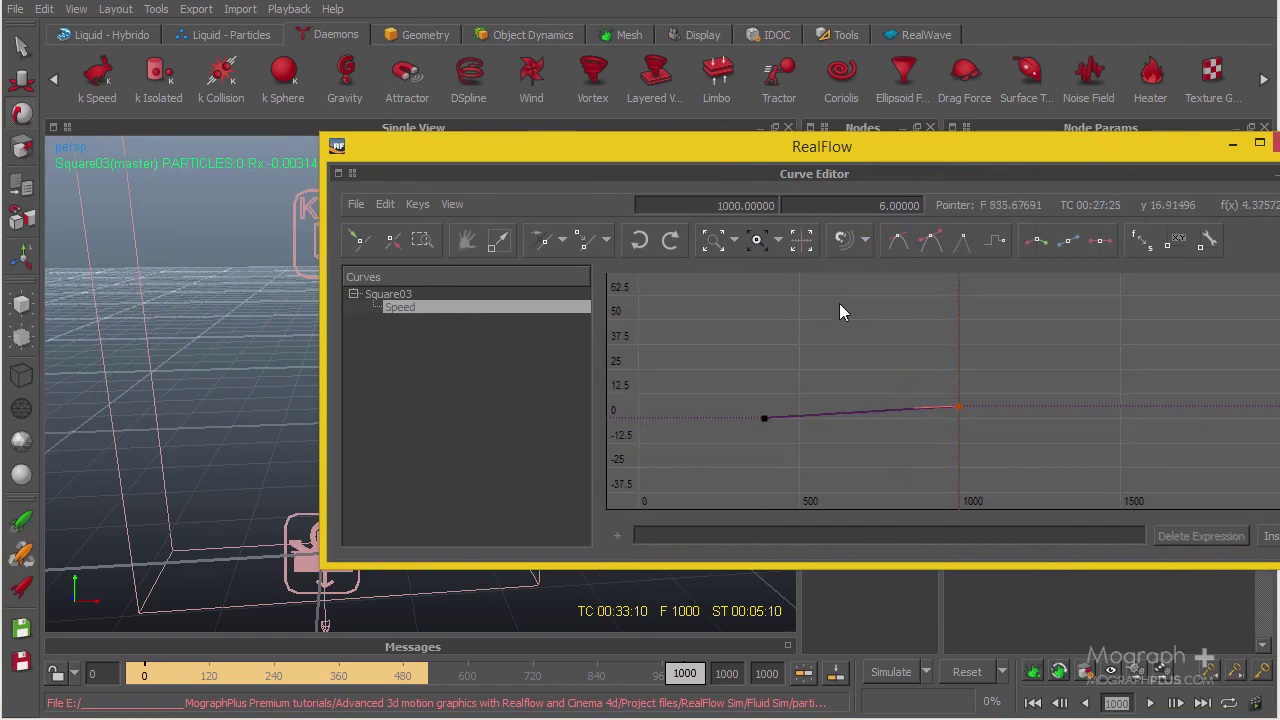
double_click(715, 205)
text(394)
key(Return)
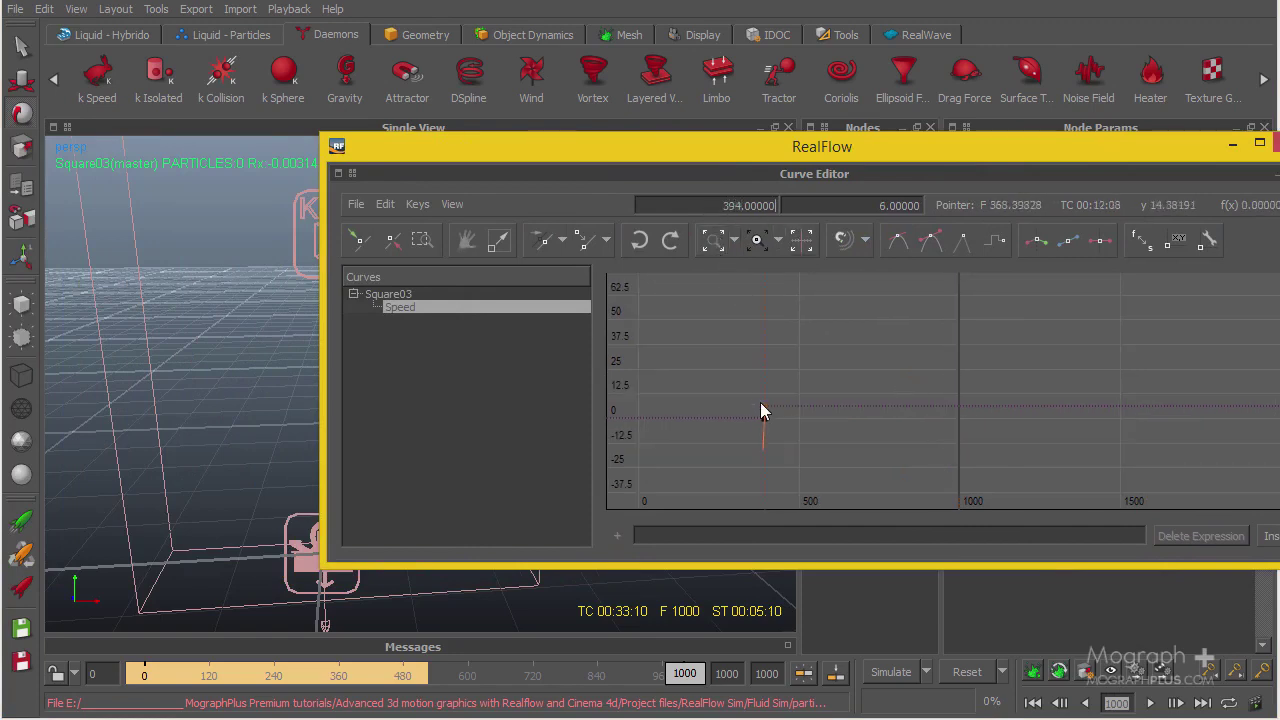
Check the frame and value of both of Square03's Speed keys, and close the Curve Editor
alt+right_drag(710, 480, 738, 378)
drag(849, 380, 751, 486)
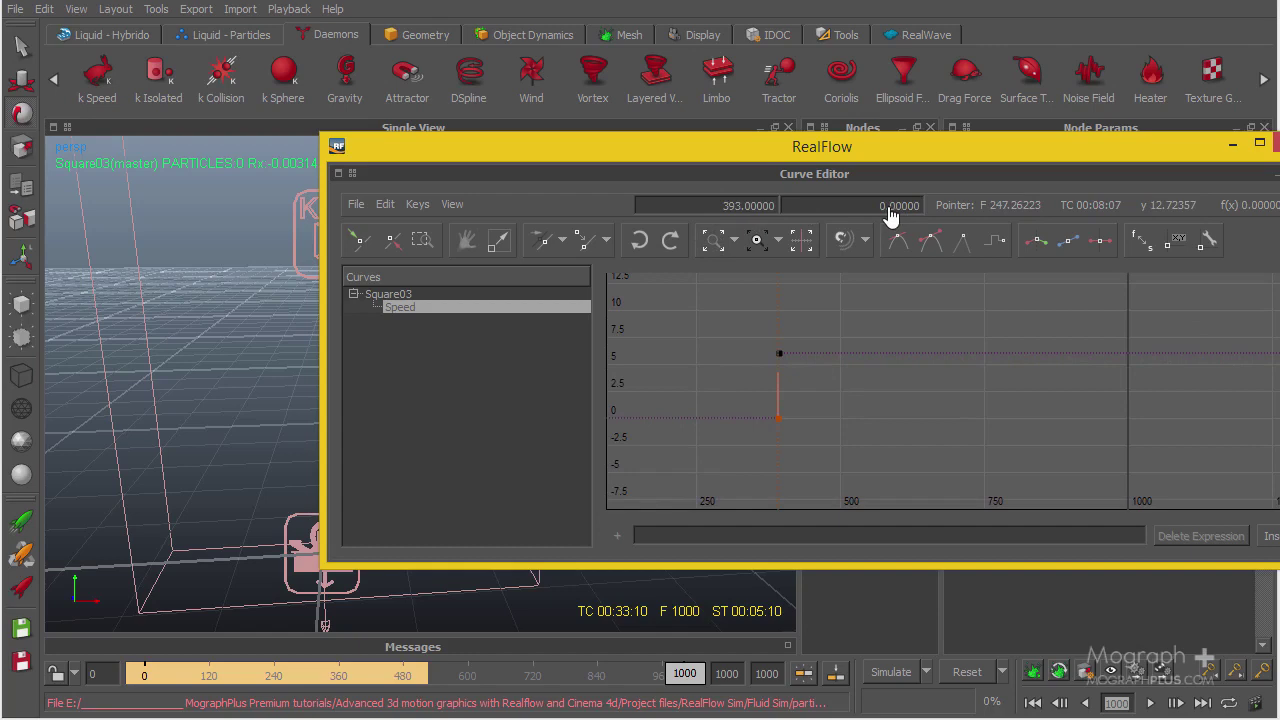
drag(814, 289, 721, 382)
drag(1074, 152, 775, 171)
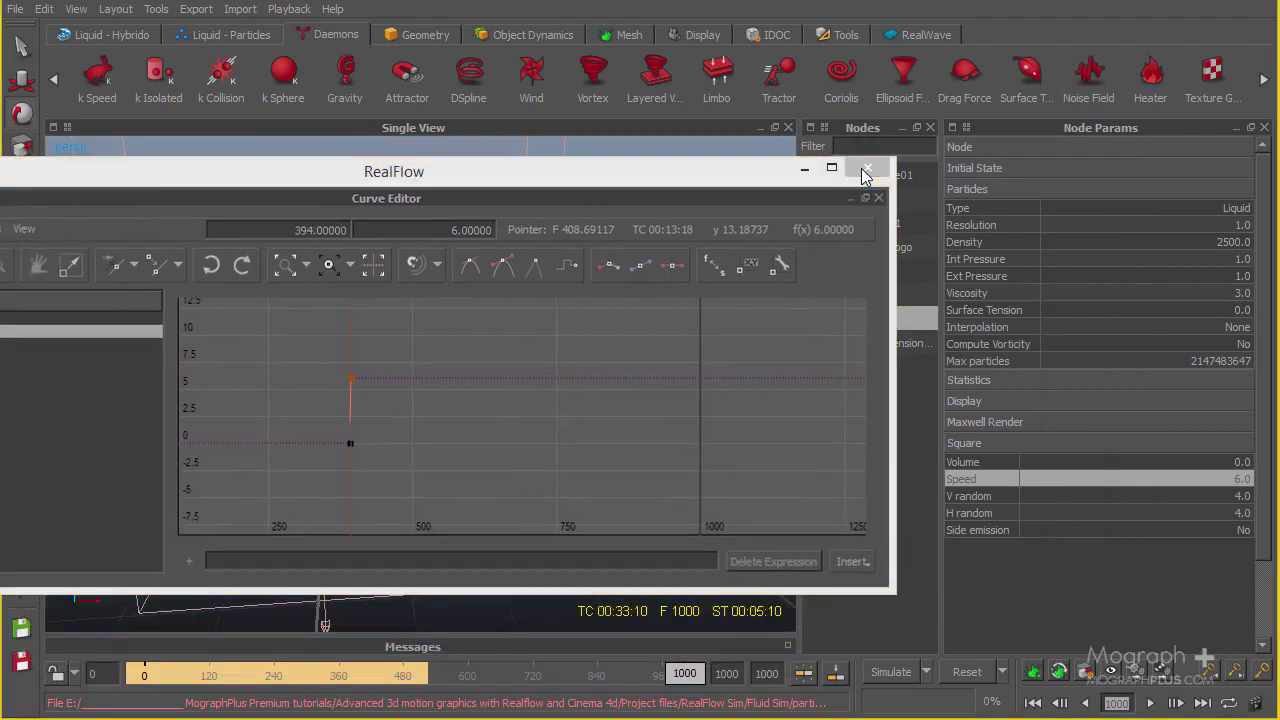
click(856, 170)
Inspect the particle fill at the last simulated frame, 525, and move the timeline back to frame 385
alt+middle_drag(479, 346, 542, 309)
alt+right_drag(542, 309, 560, 394)
alt+middle_drag(599, 399, 609, 419)
alt+drag(610, 426, 600, 449)
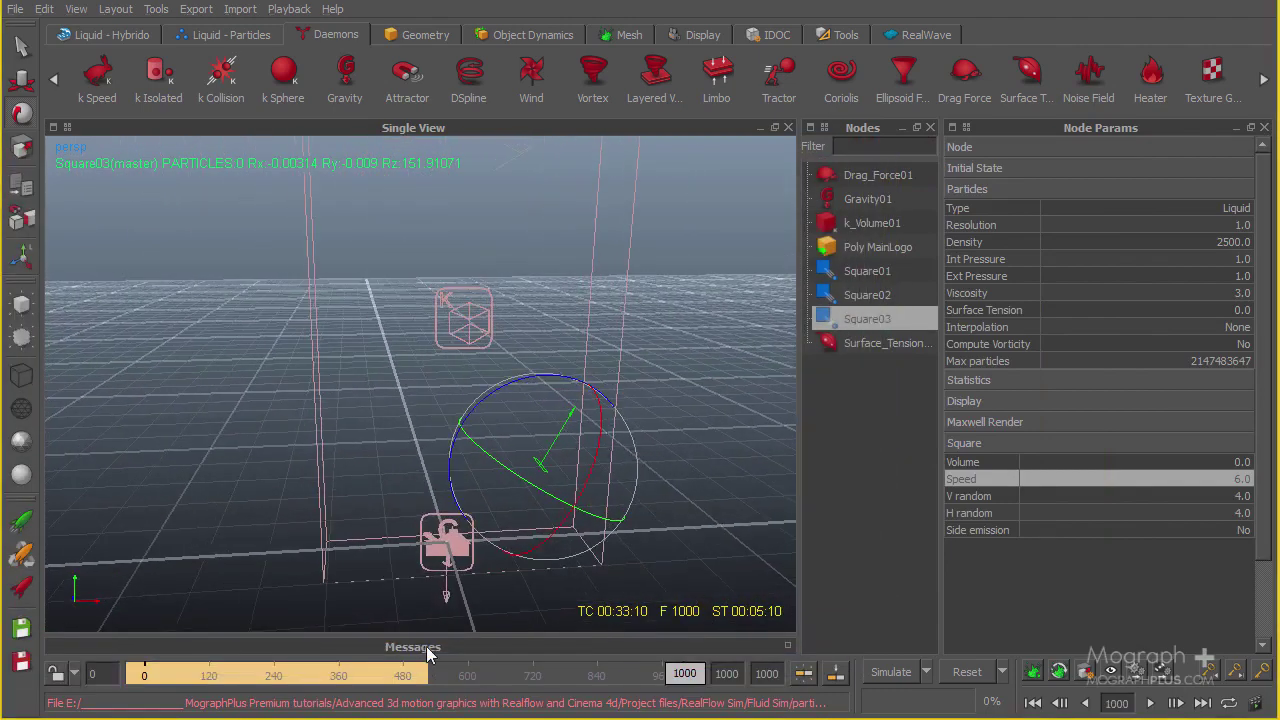
click(835, 676)
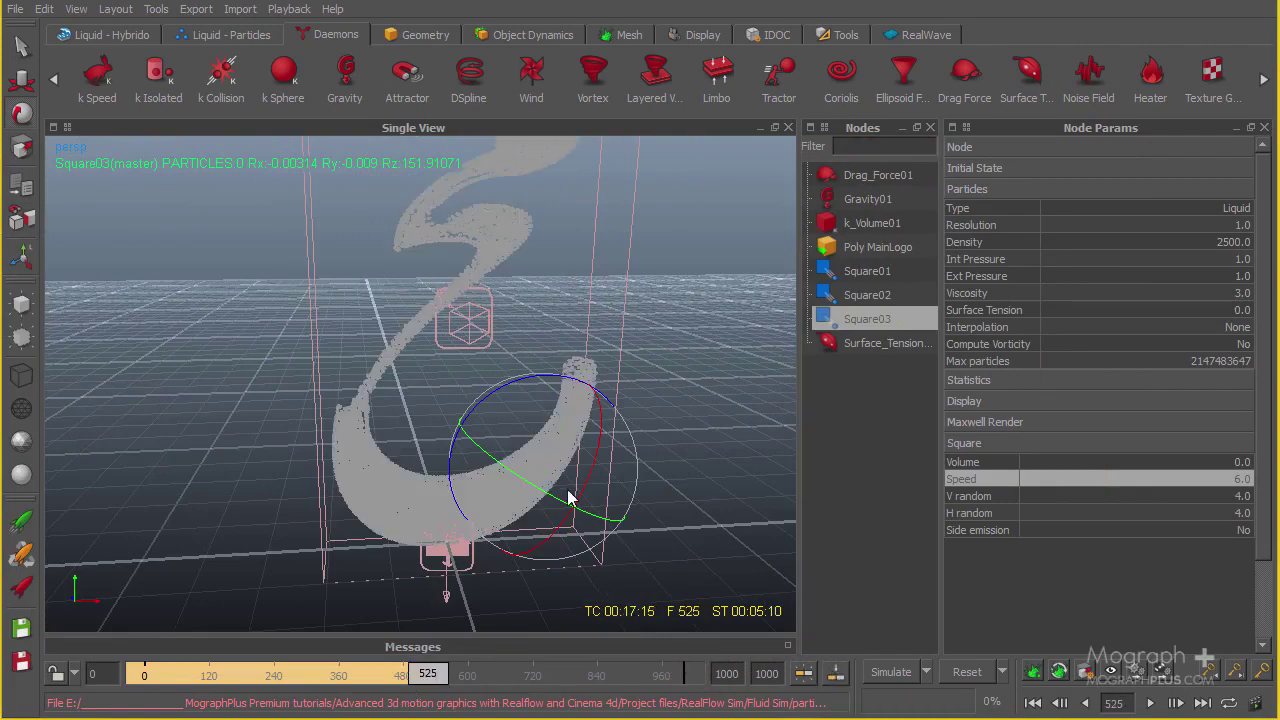
alt+drag(541, 494, 528, 407)
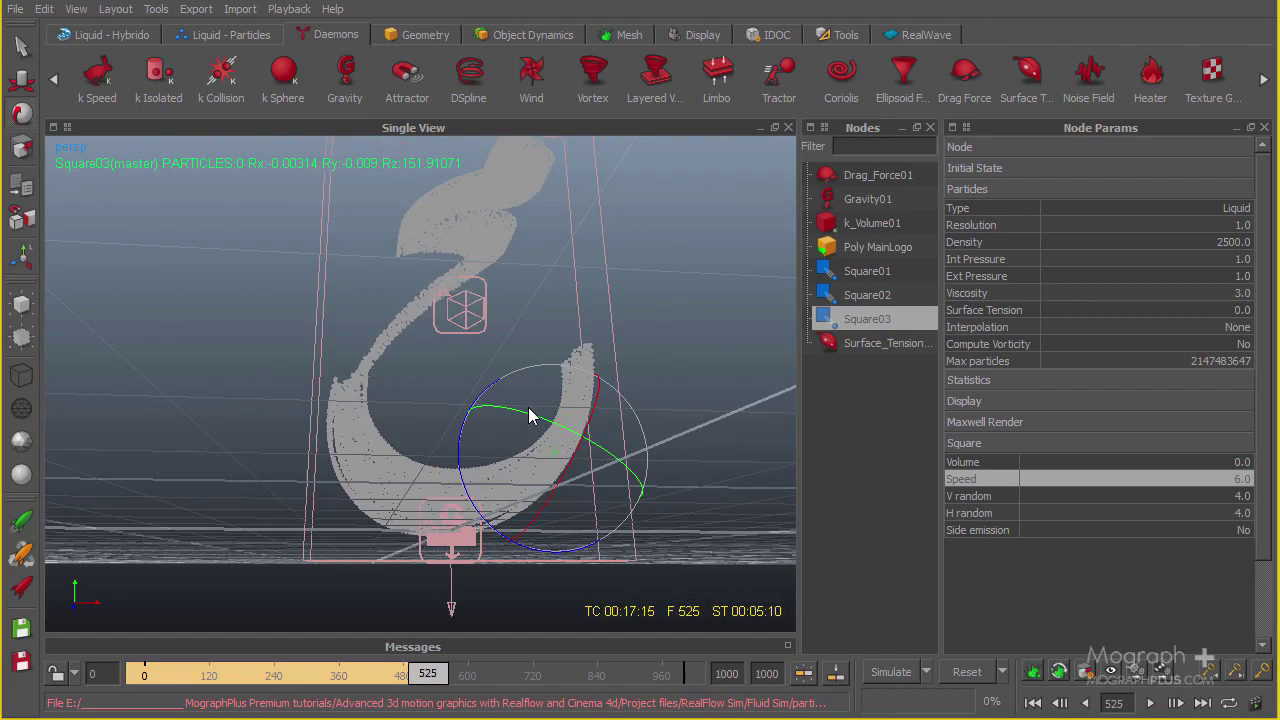
scroll(746, 548, up, 3)
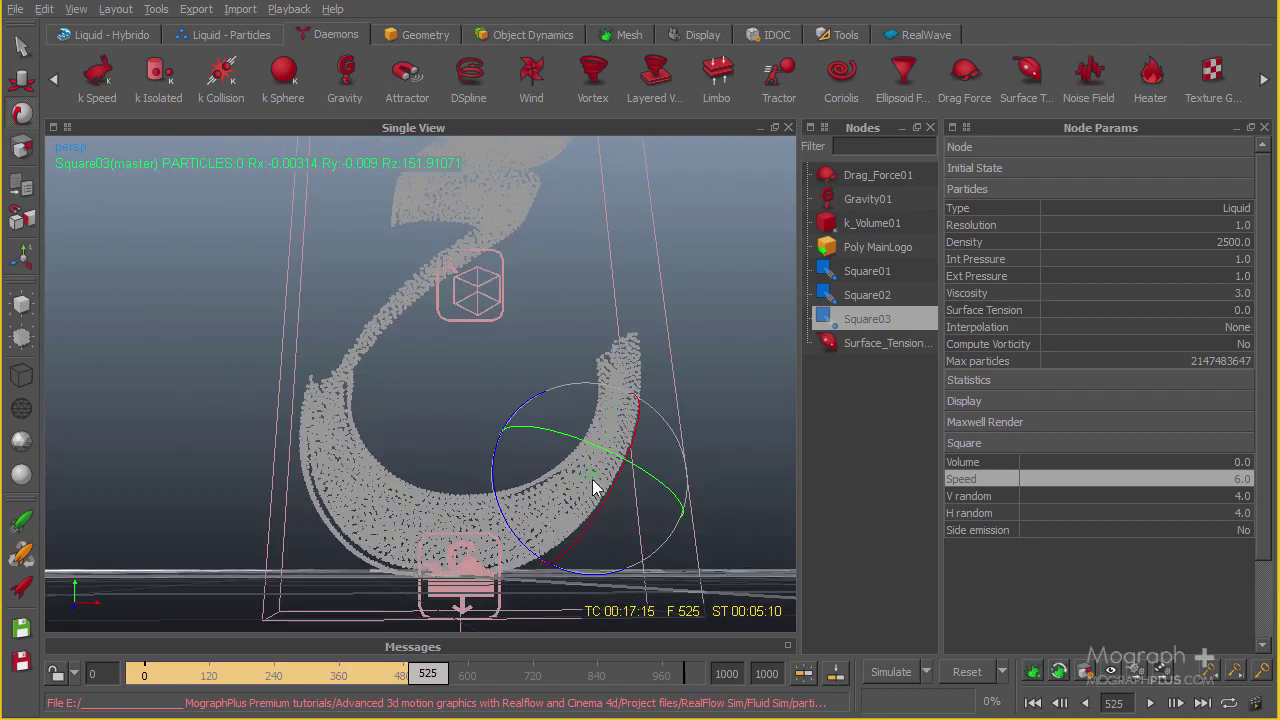
alt+drag(592, 479, 508, 535)
drag(428, 674, 355, 698)
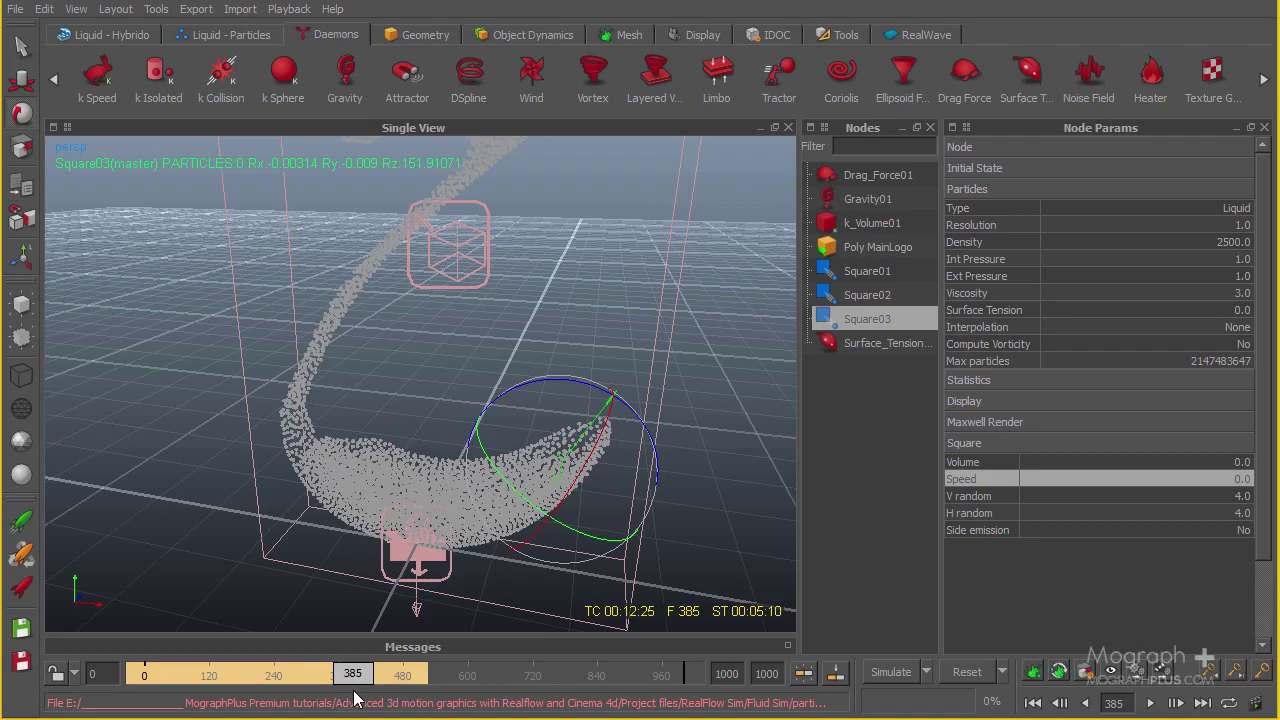
alt+drag(419, 562, 486, 455)
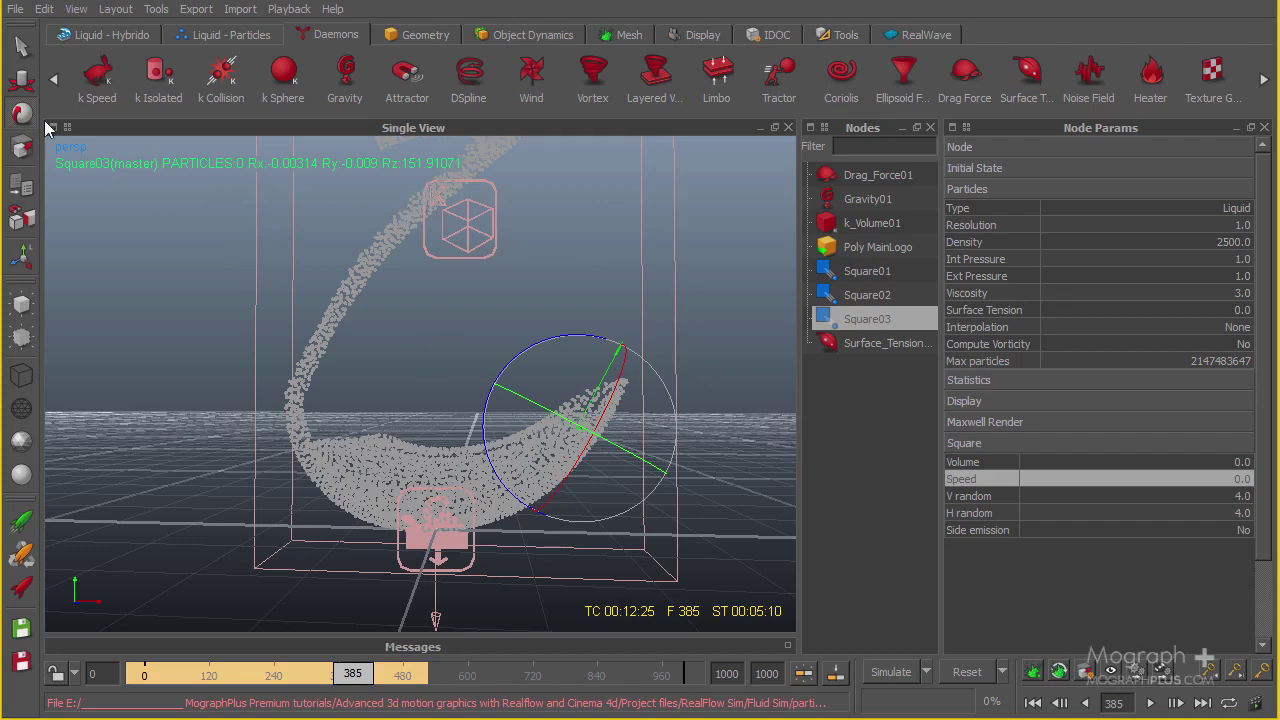
Open the Relationship Editor, maximize it and bring the whole network around Hub01 into view
click(77, 10)
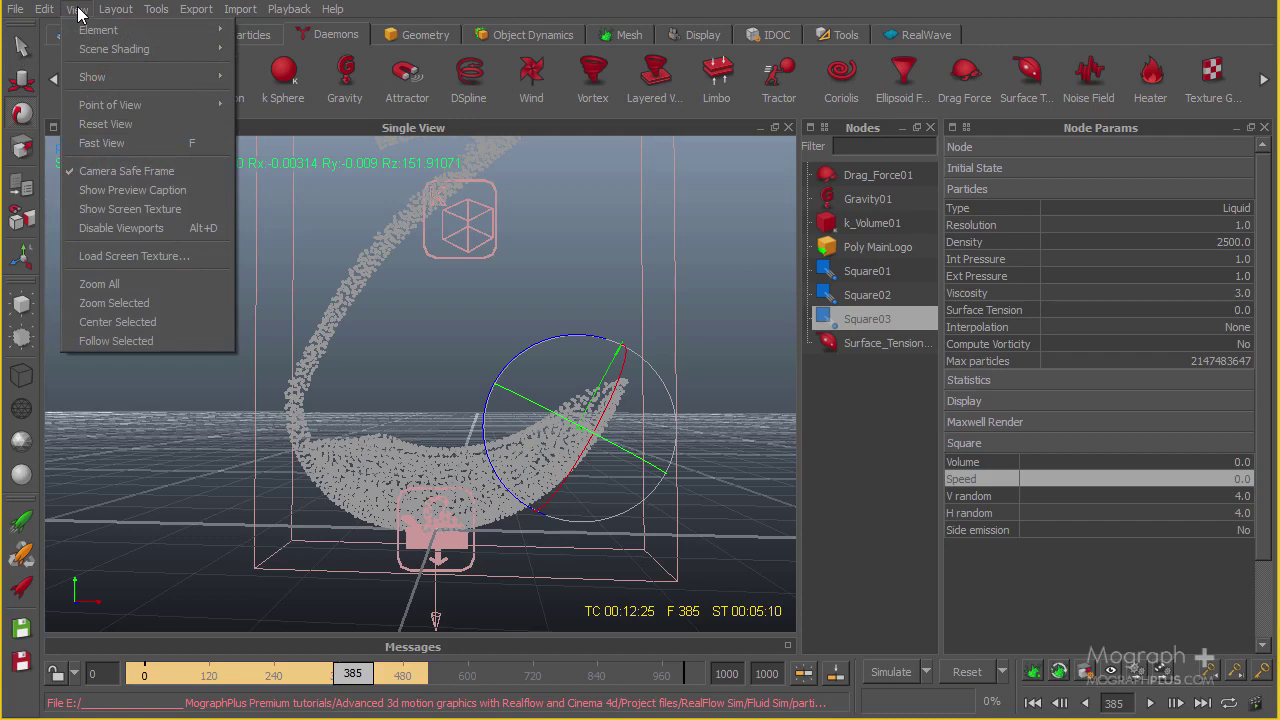
mouse_move(112, 9)
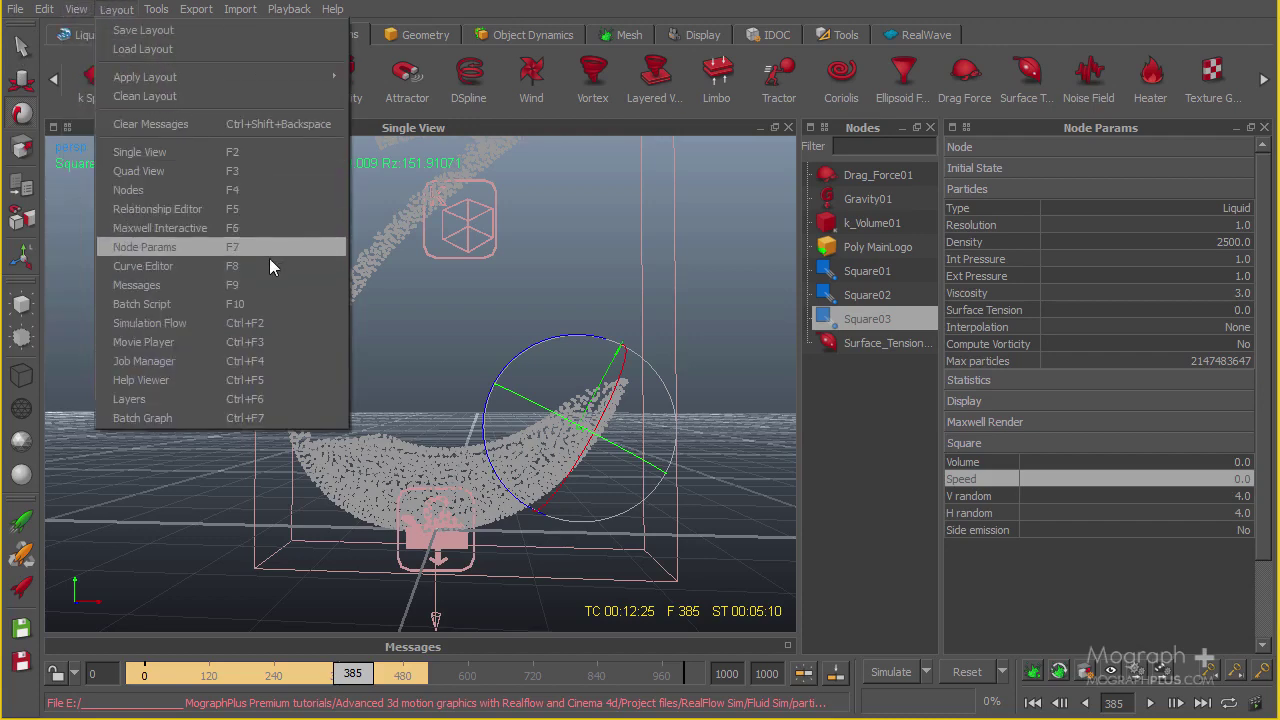
click(277, 217)
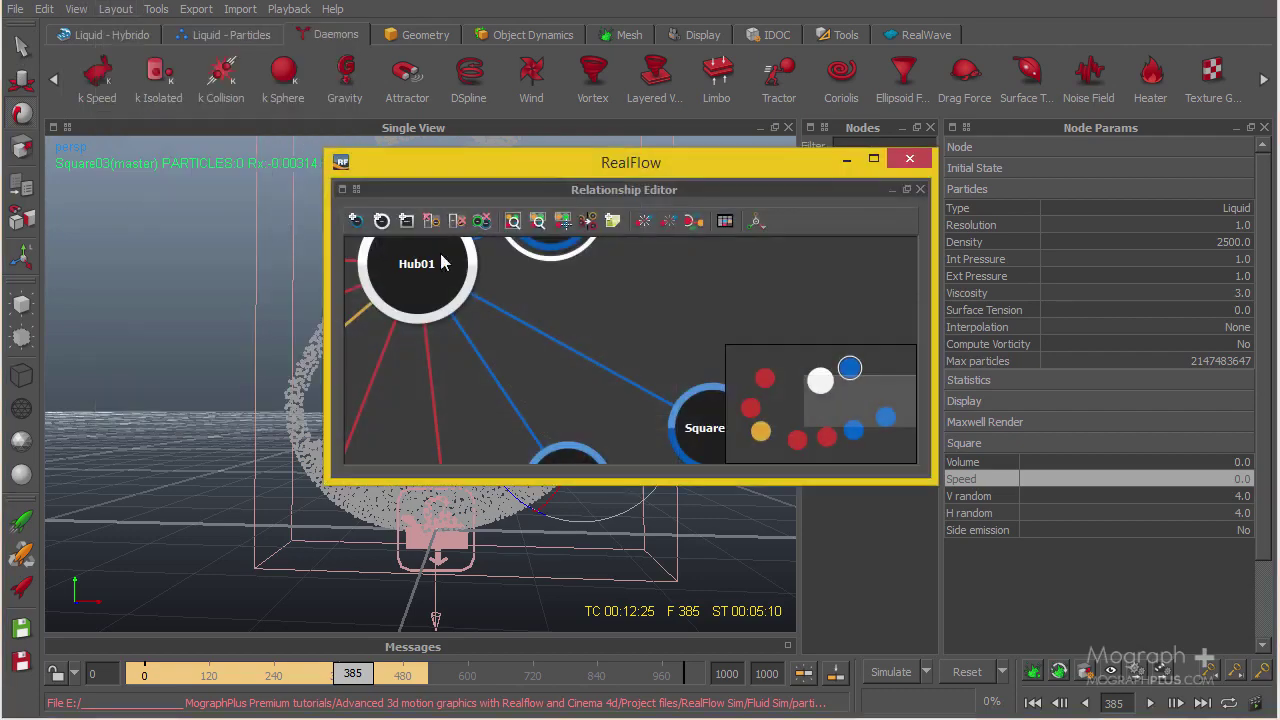
click(872, 160)
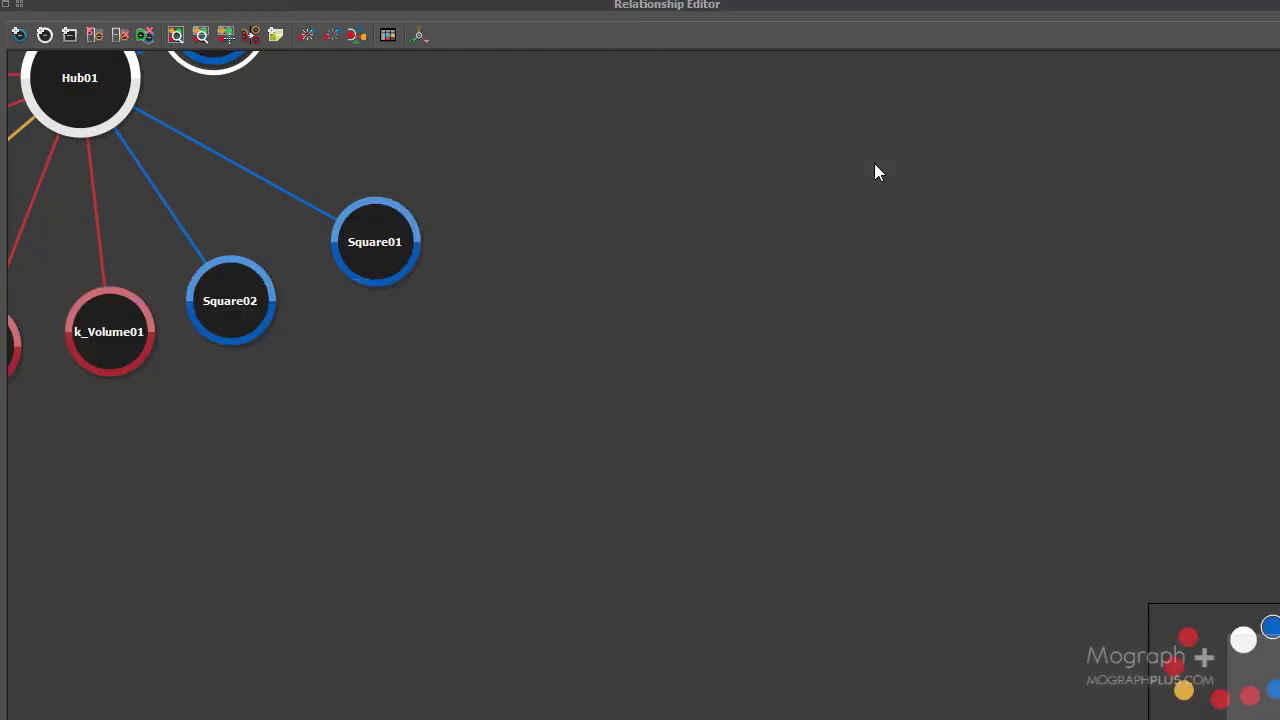
scroll(582, 365, down, 2)
scroll(648, 433, up, 1)
middle_drag(740, 420, 621, 314)
Spread out the Surface_Tension01, Drag_Force01, Gravity01 and three Square emitter nodes around Hub01 so their links are easy to read
drag(578, 272, 520, 218)
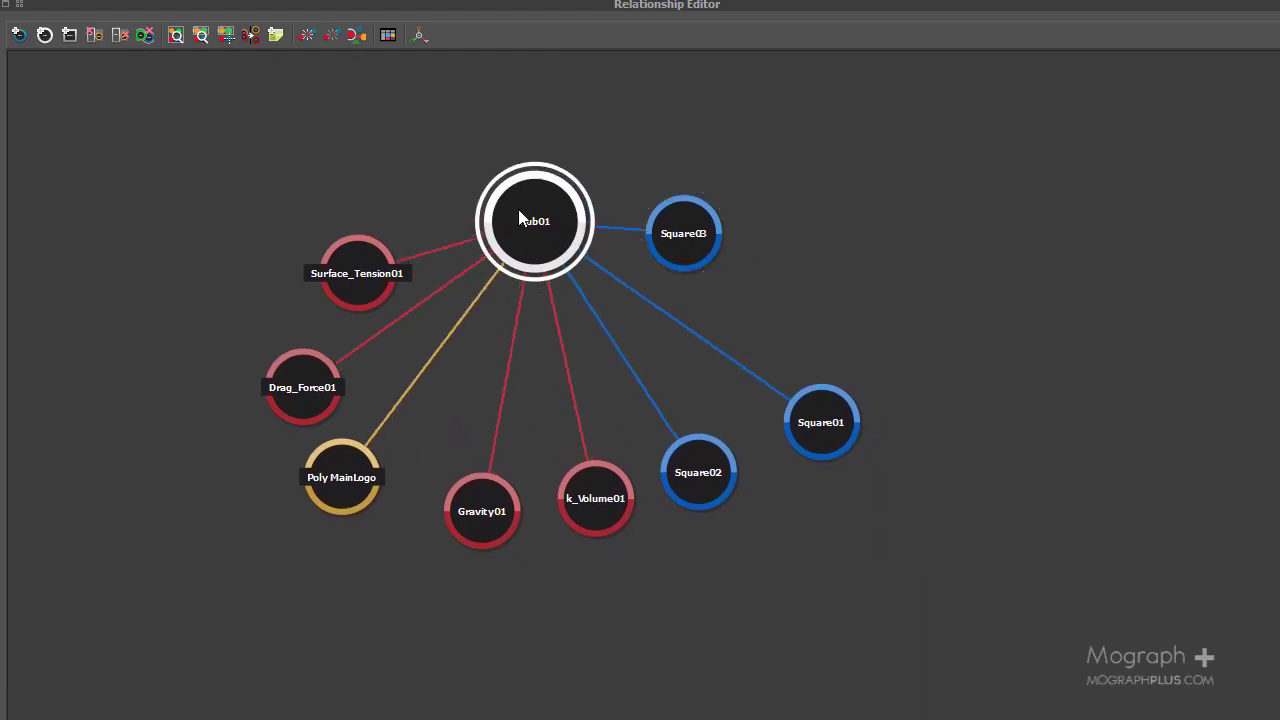
drag(684, 232, 912, 296)
drag(368, 287, 238, 260)
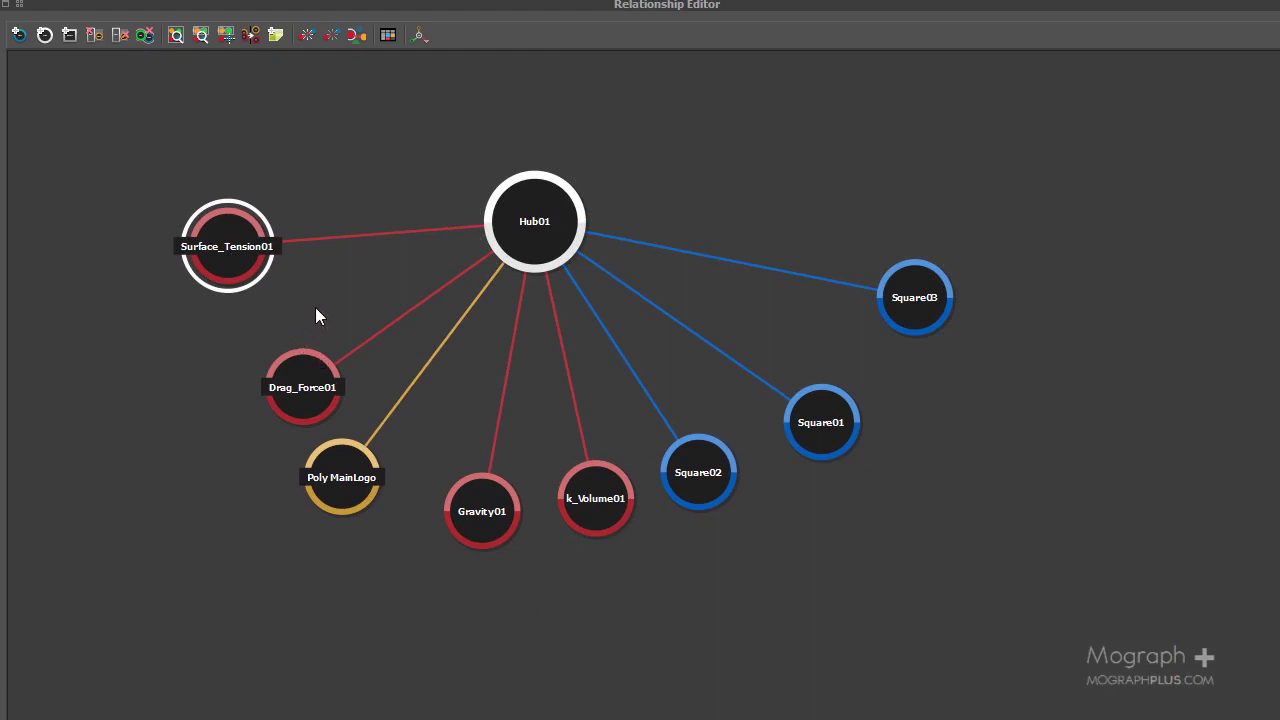
drag(321, 372, 201, 377)
drag(486, 517, 486, 661)
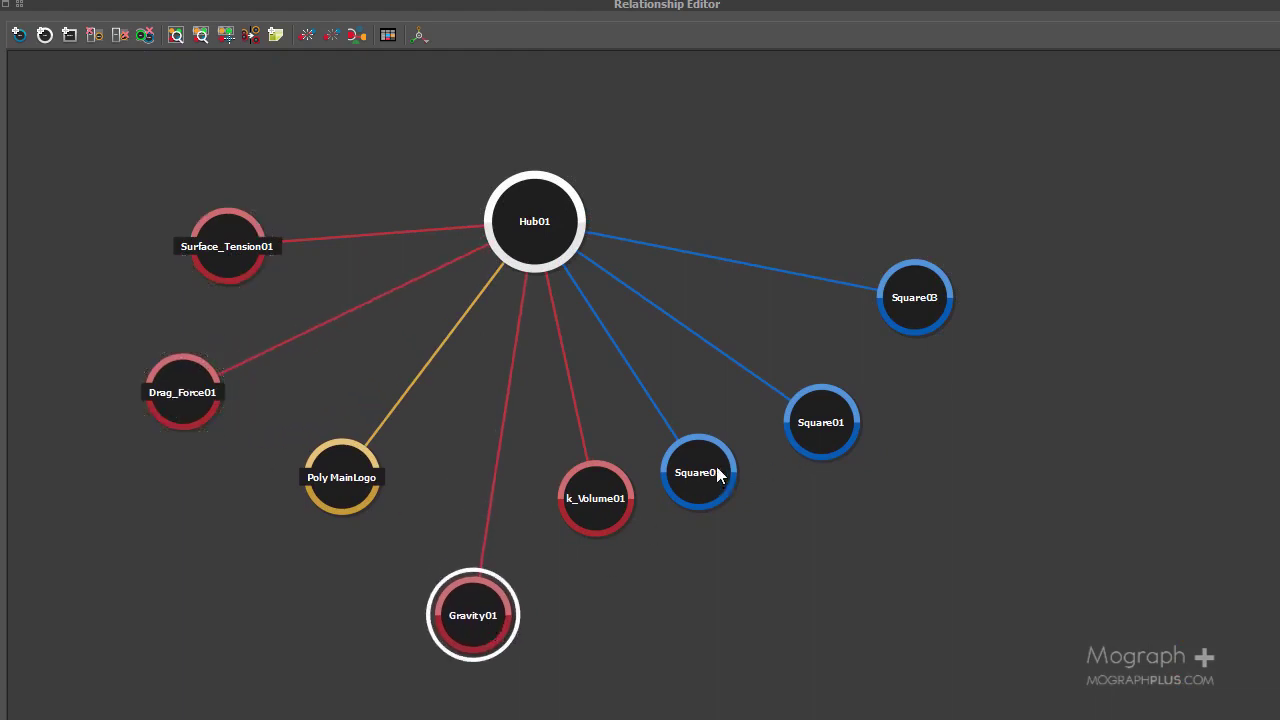
drag(718, 475, 804, 345)
drag(826, 445, 733, 500)
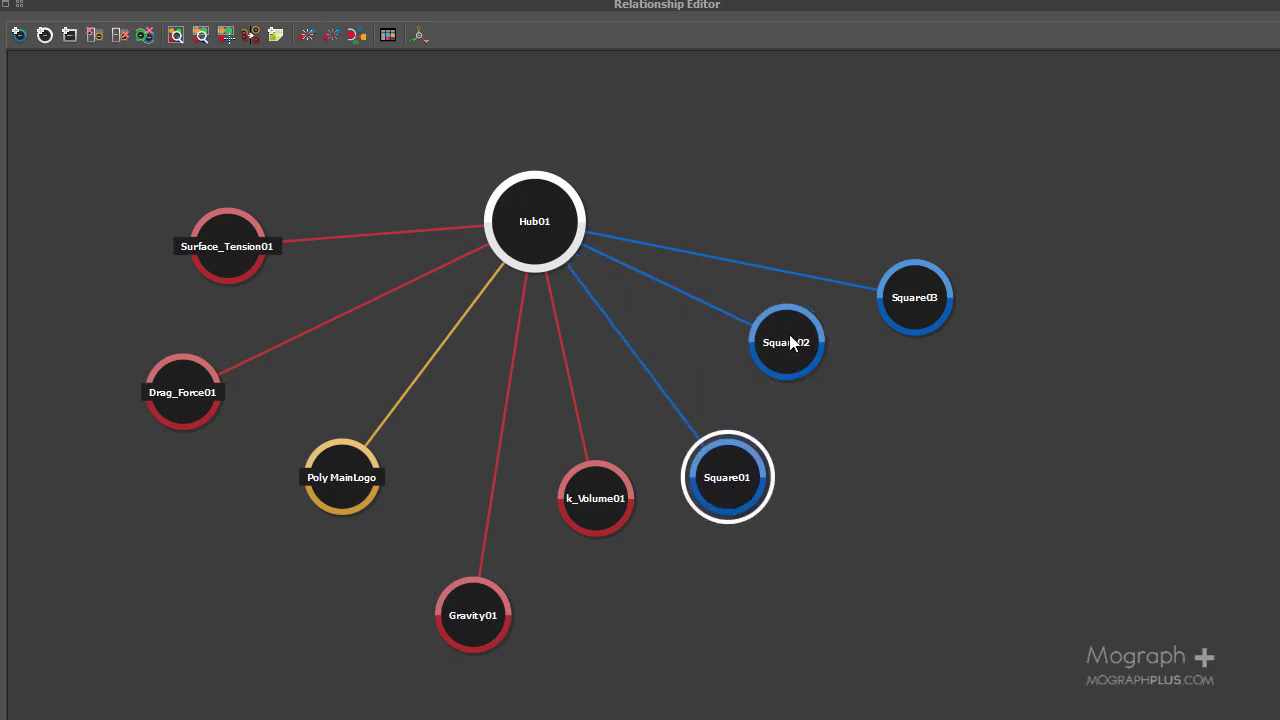
drag(790, 343, 805, 425)
drag(923, 306, 876, 303)
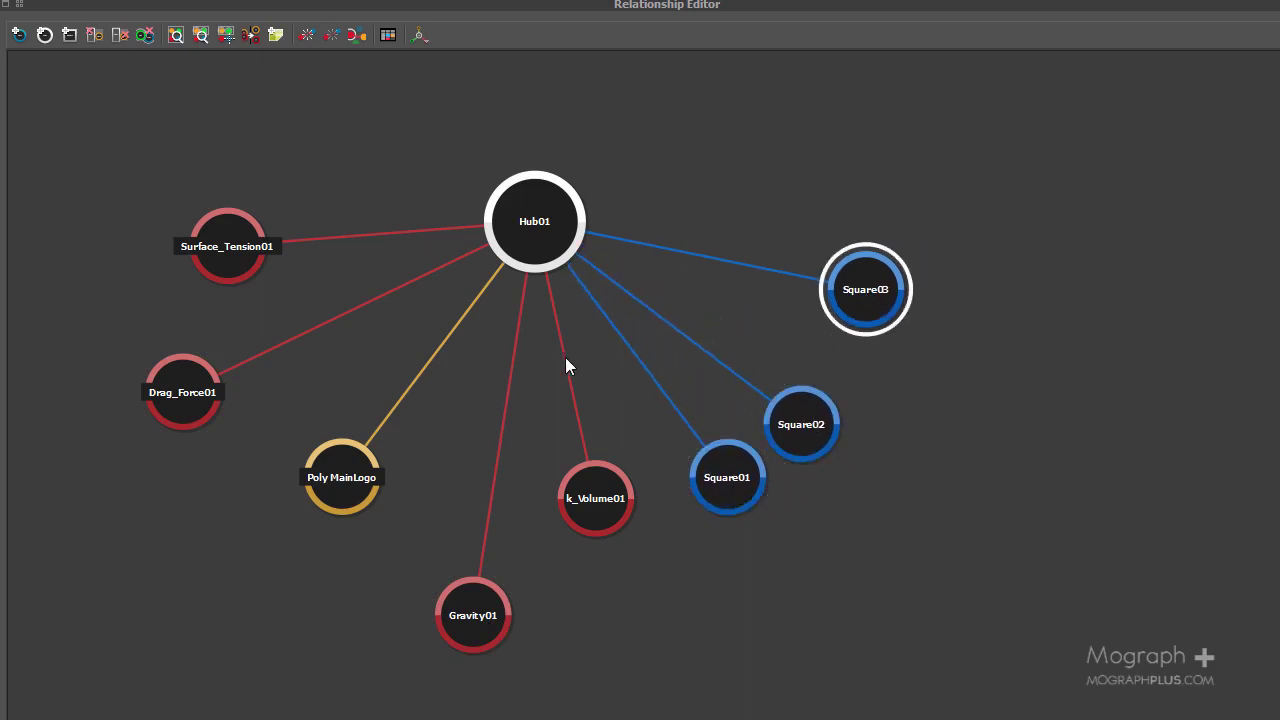
Delete the link between Gravity01 and Hub01, and link Gravity01 directly to Square02 and Square01
click(513, 370)
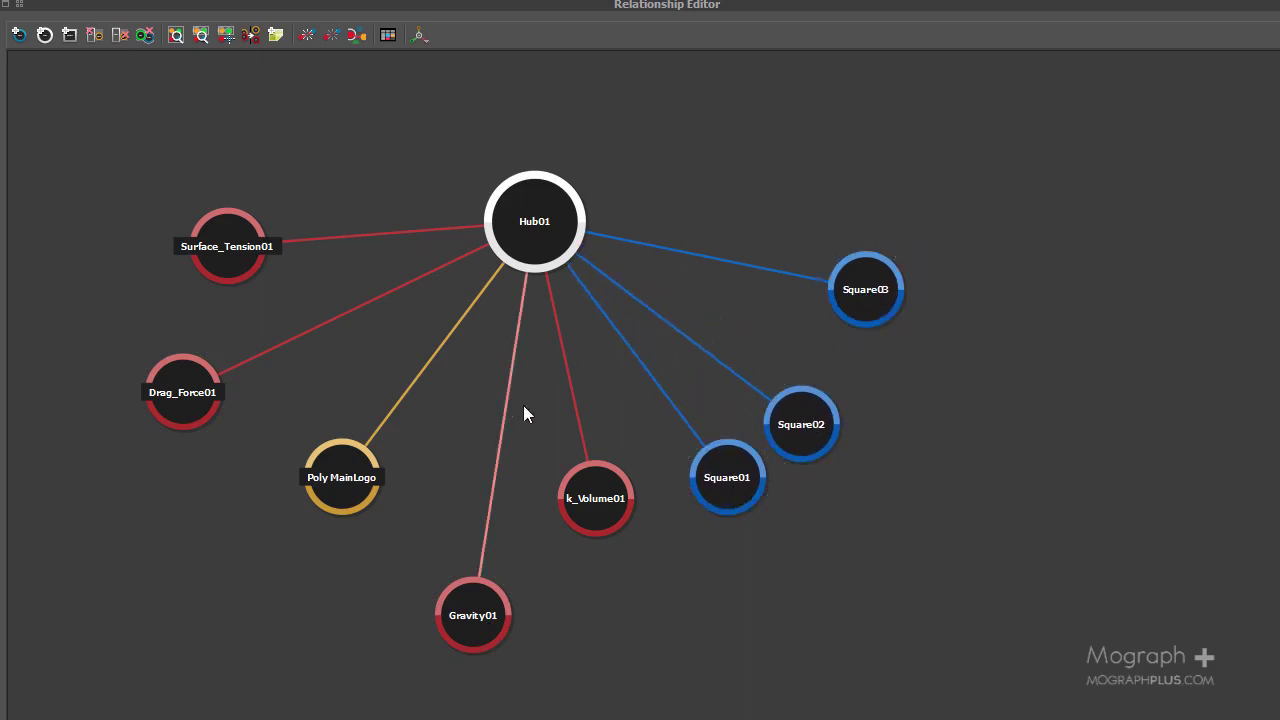
key(Delete)
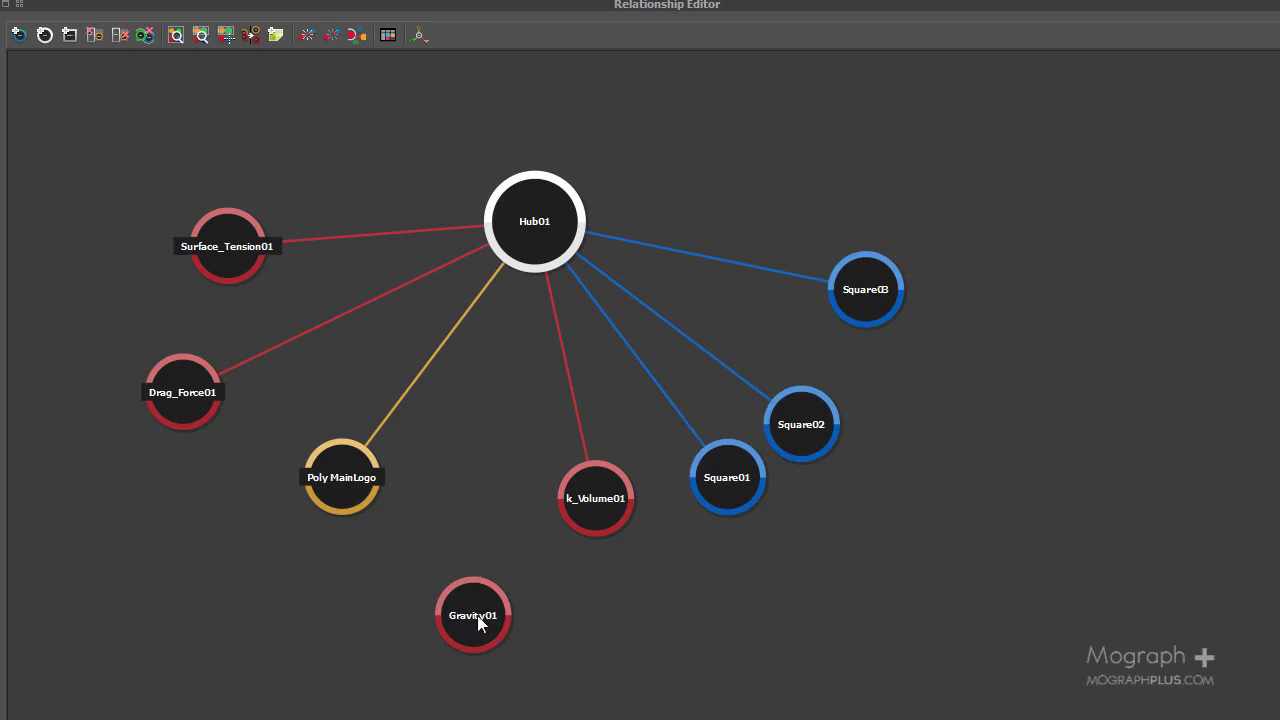
drag(478, 622, 837, 431)
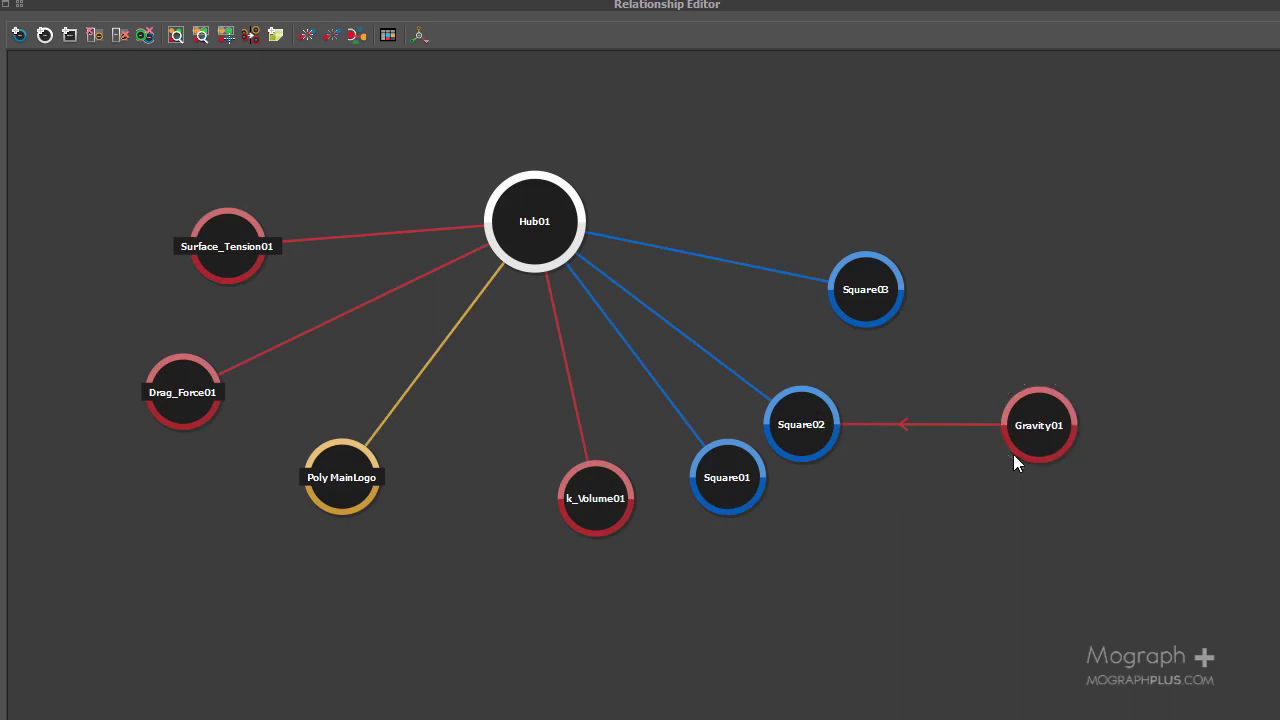
drag(1016, 454, 757, 494)
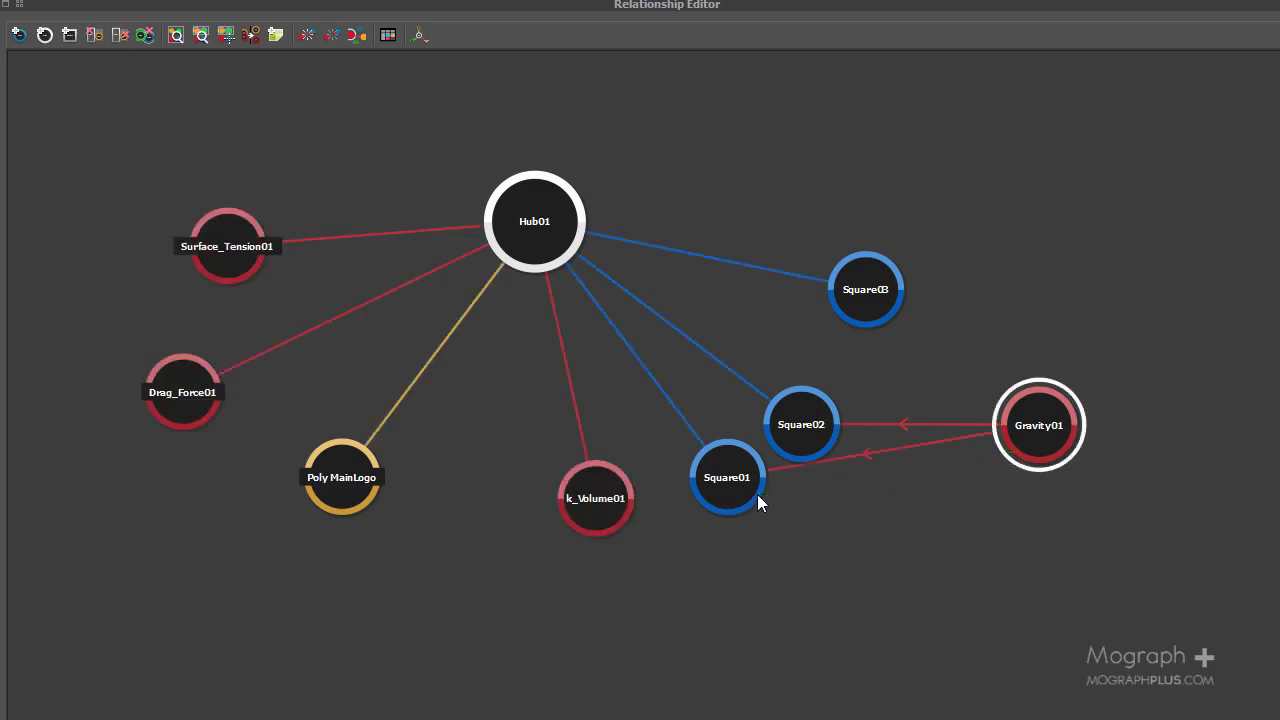
drag(857, 316, 839, 279)
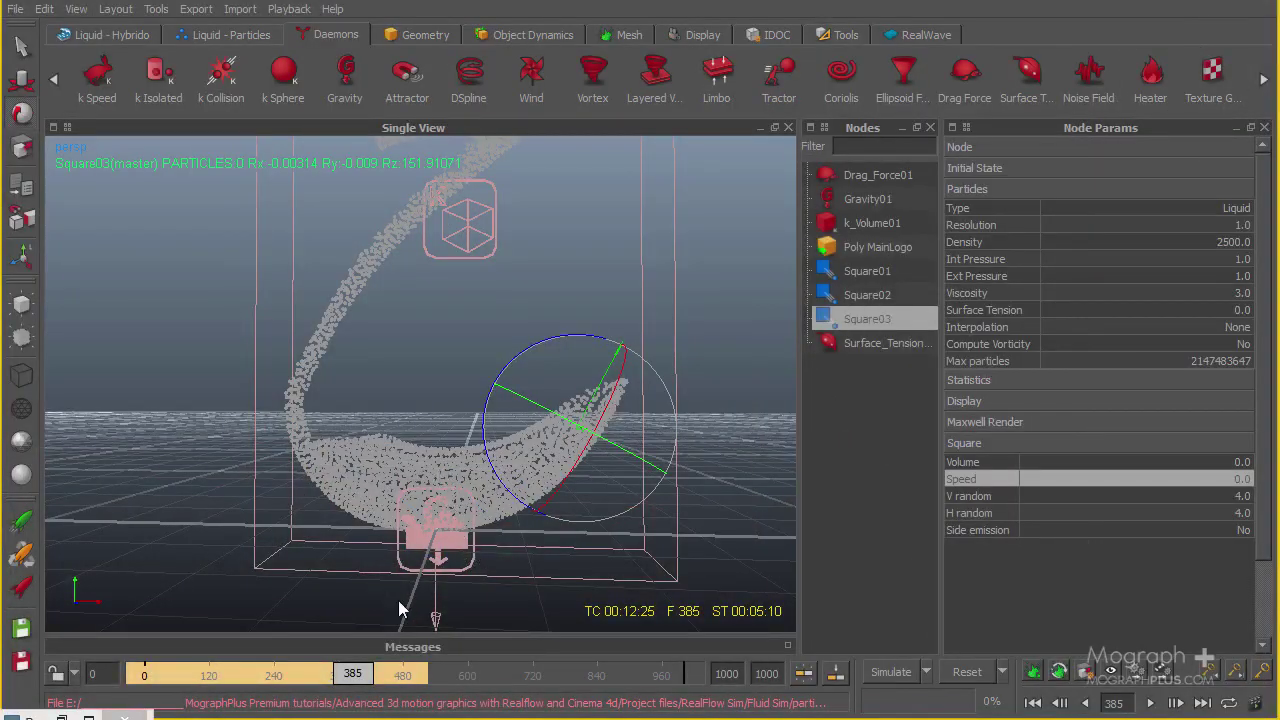
Resimulate from frame 385, overwriting the cached data that follows, and stop the simulation at frame 734
click(888, 674)
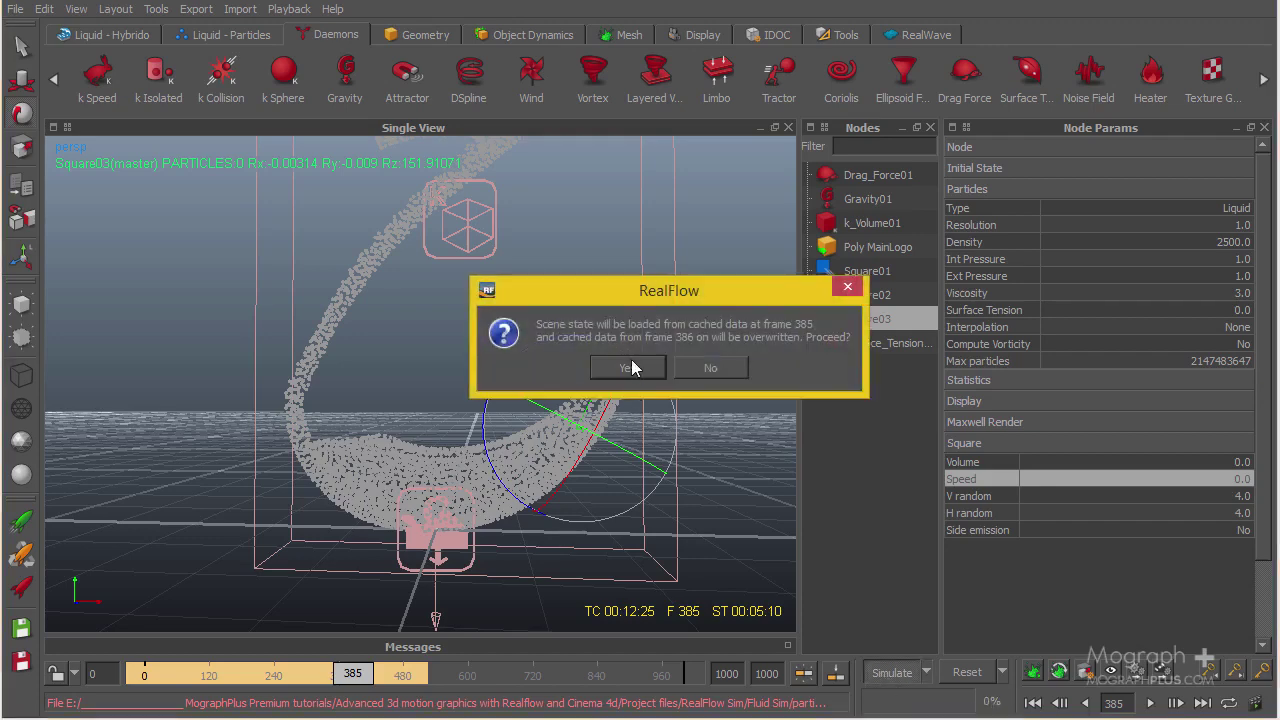
click(628, 367)
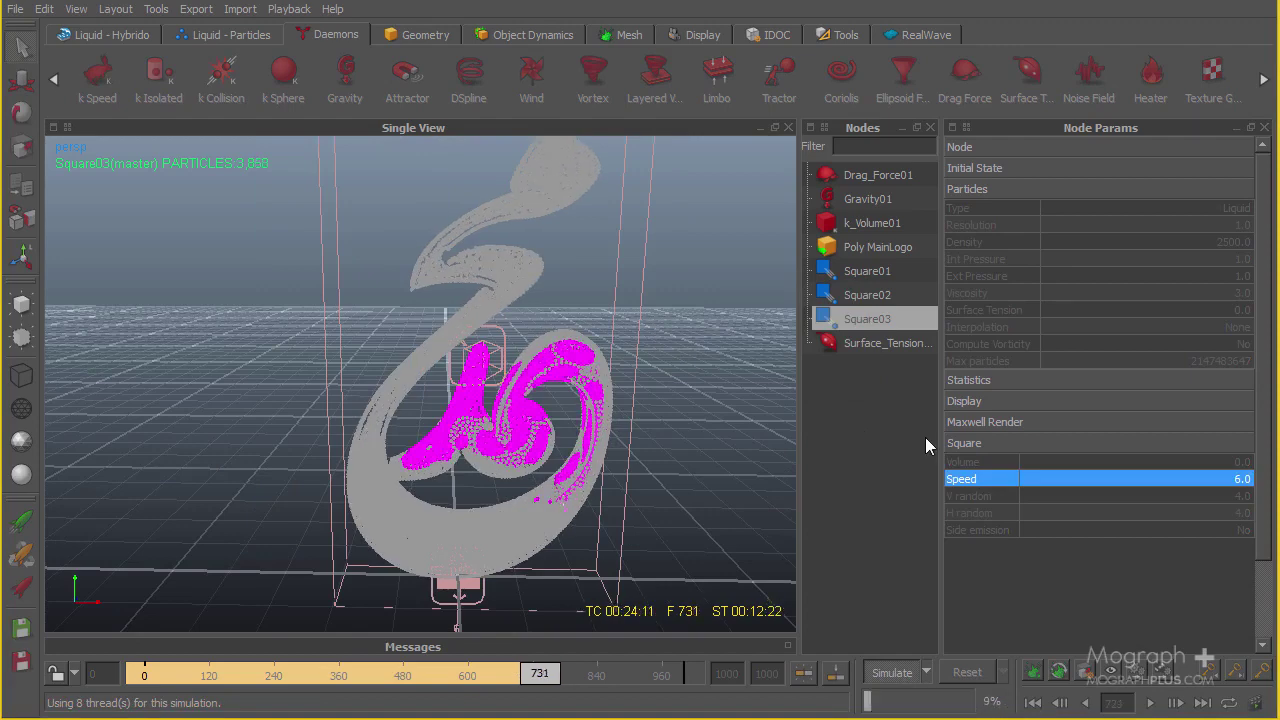
click(890, 672)
scroll(533, 436, down, 2)
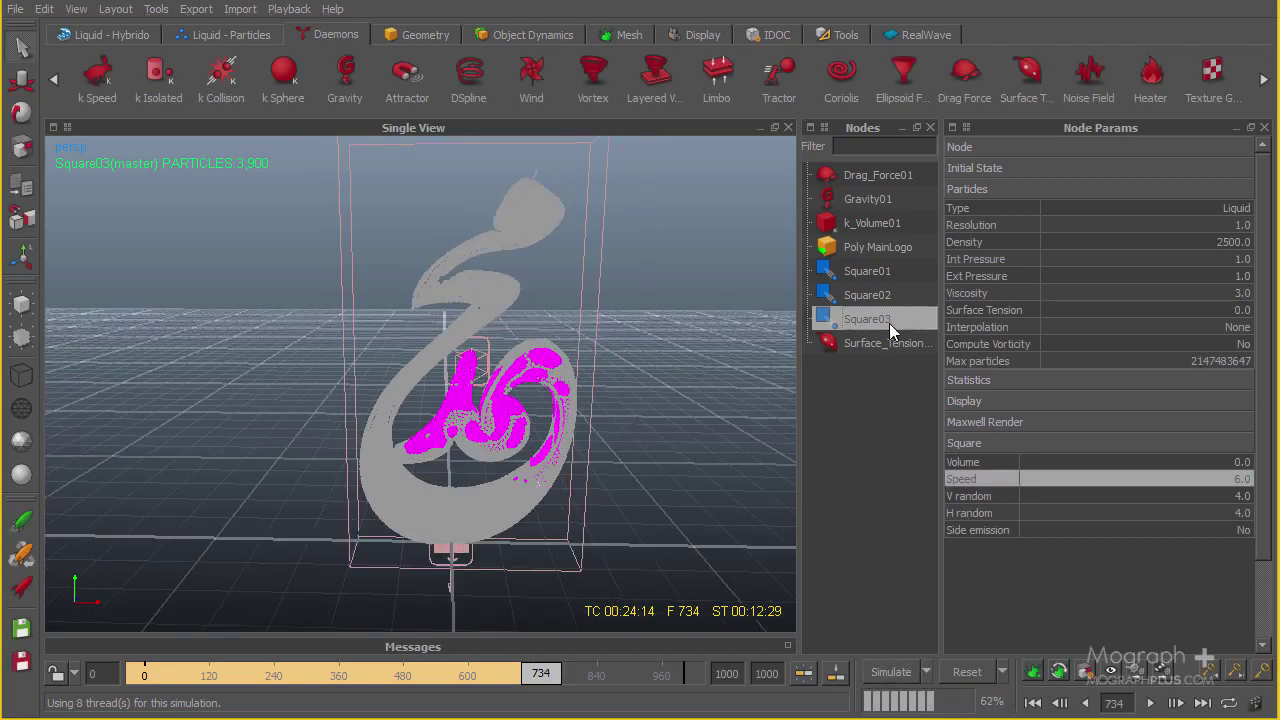
Set both the min and max range colors of Square03's particles to light blue with hue 200, RGB 0, 170, 255
click(1040, 402)
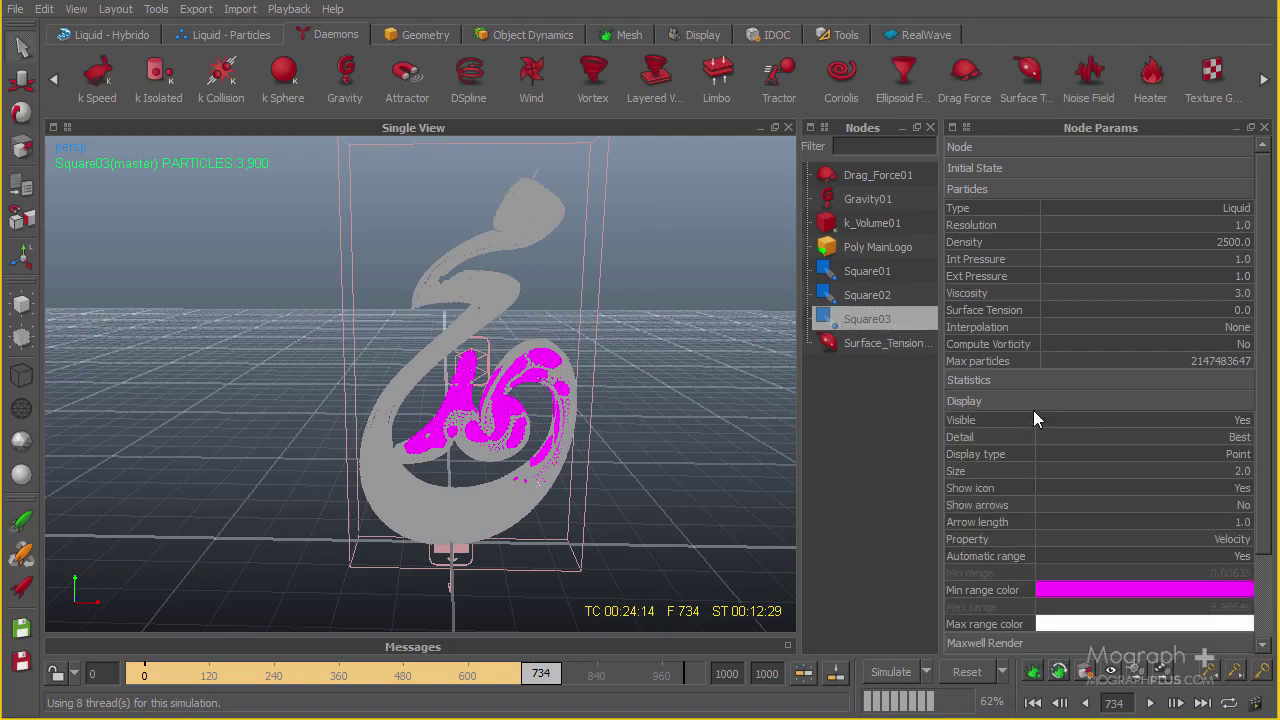
click(1091, 590)
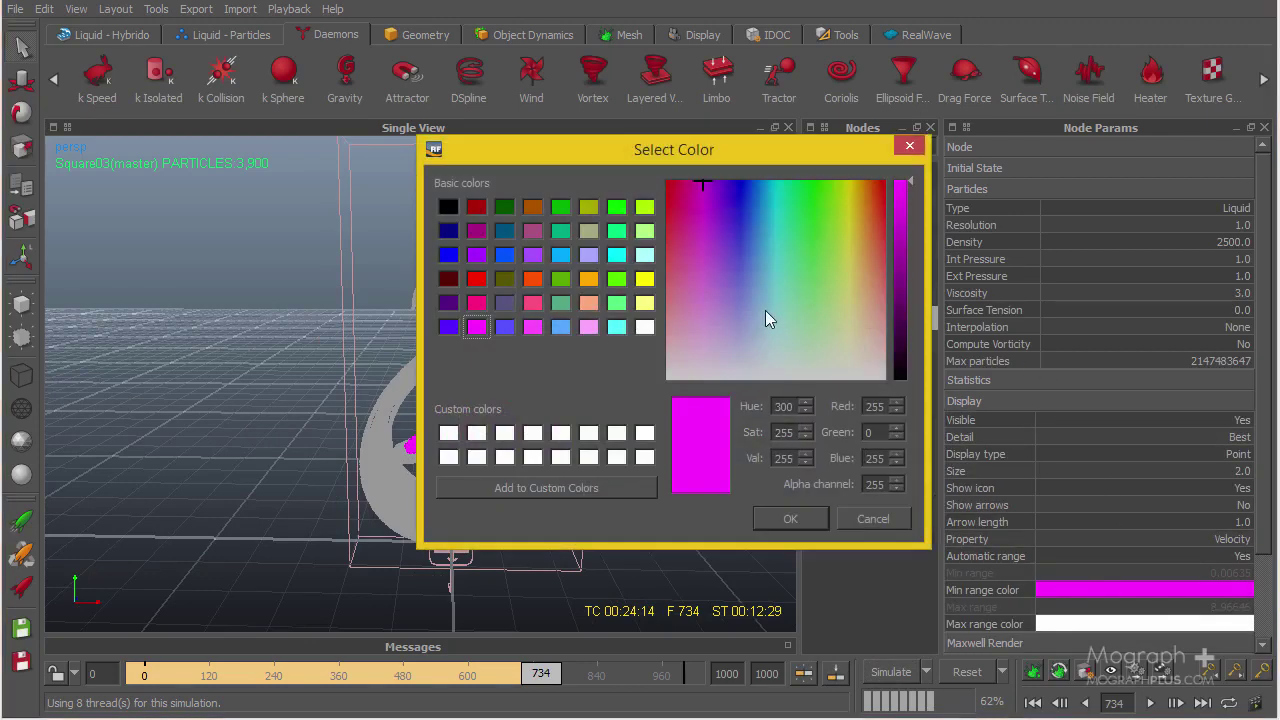
click(643, 282)
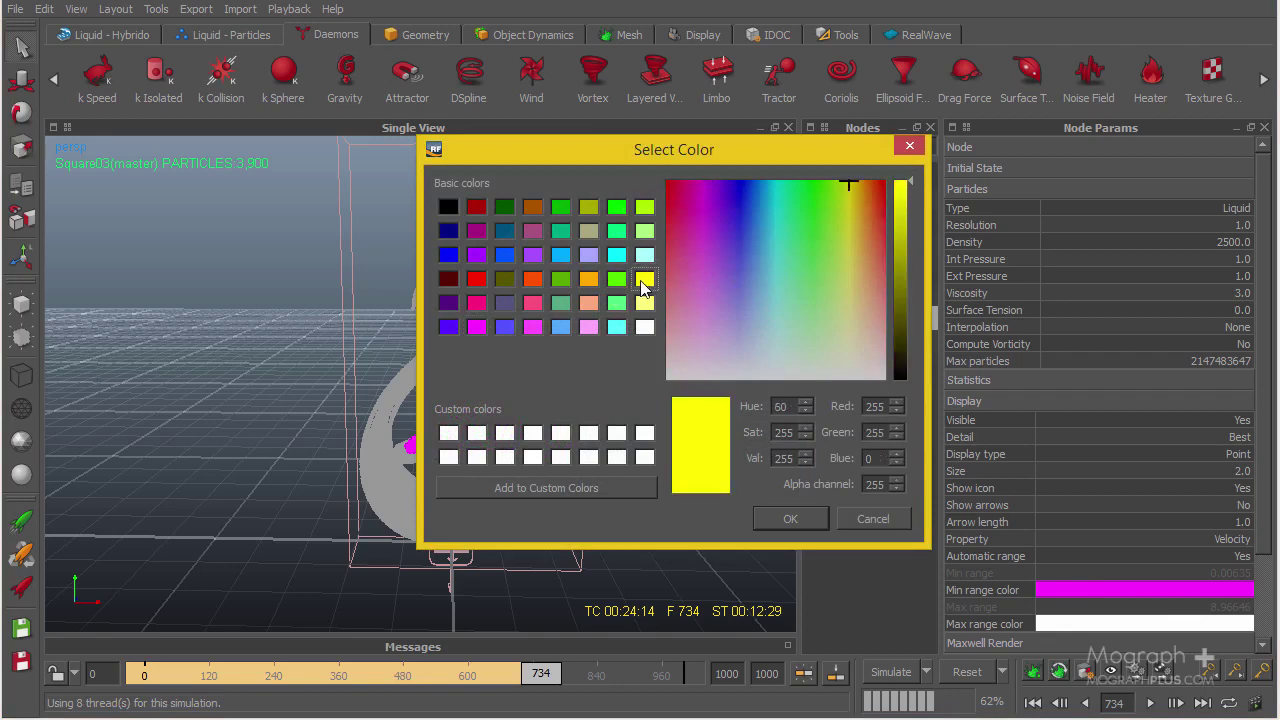
click(561, 255)
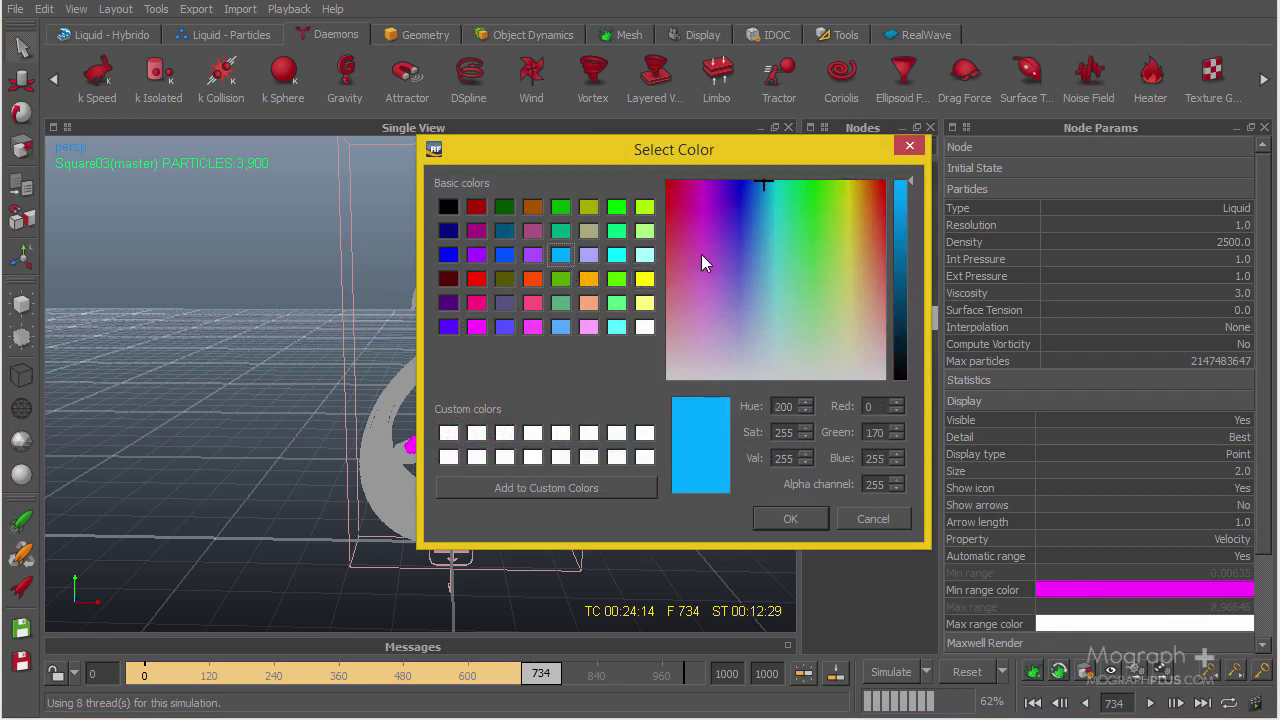
click(790, 519)
click(1063, 625)
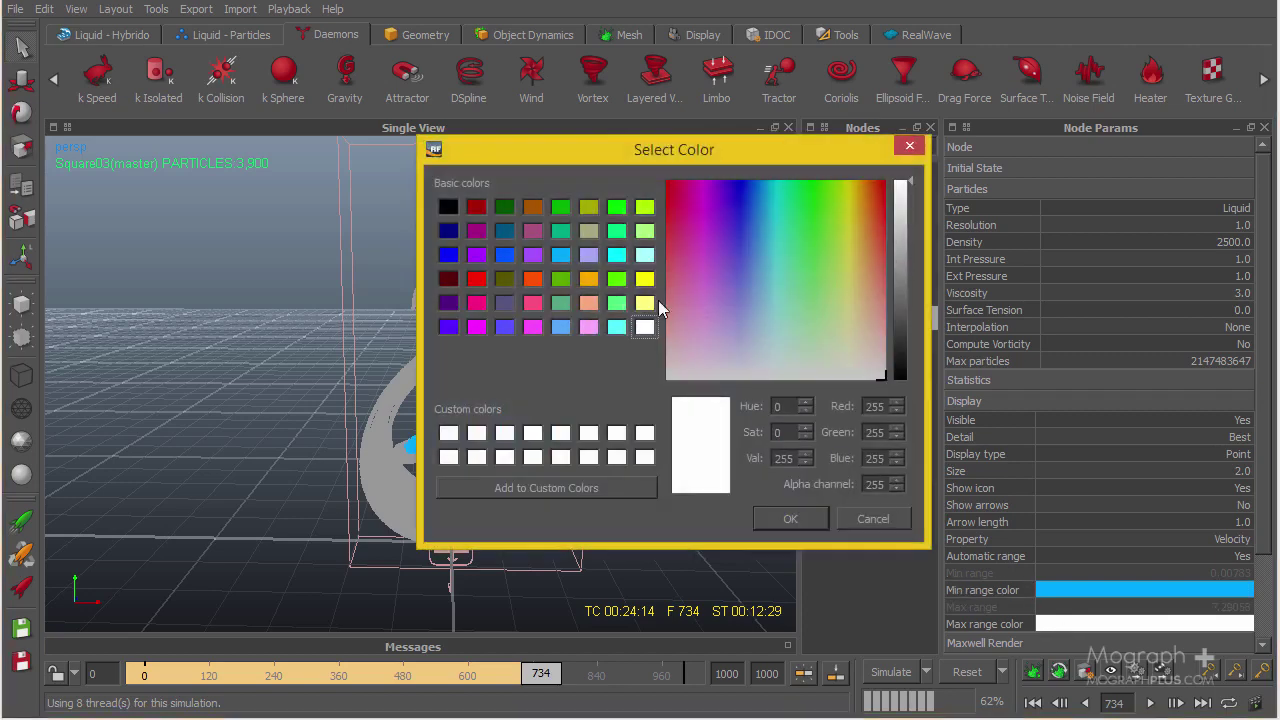
click(561, 254)
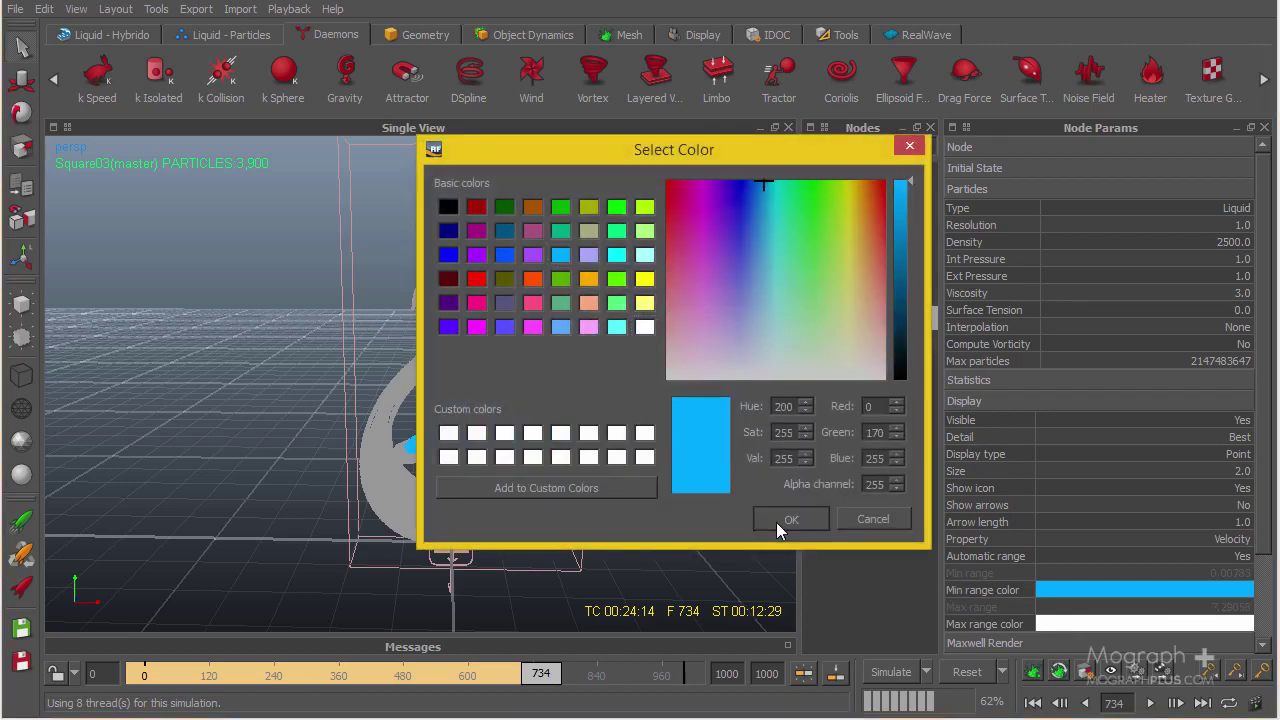
click(789, 520)
Select the three Square emitters together to compare their particle colors in the logo, and return the timeline to frame 0
shift+click(863, 270)
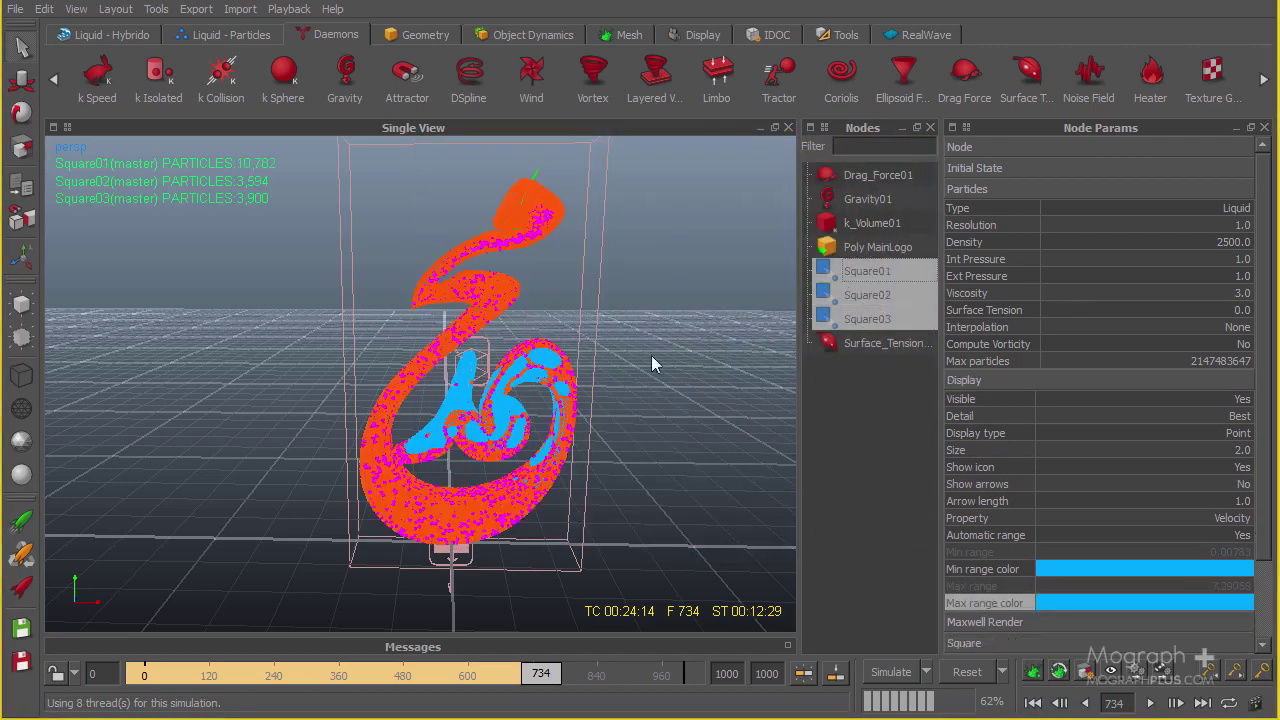
alt+drag(546, 412, 329, 357)
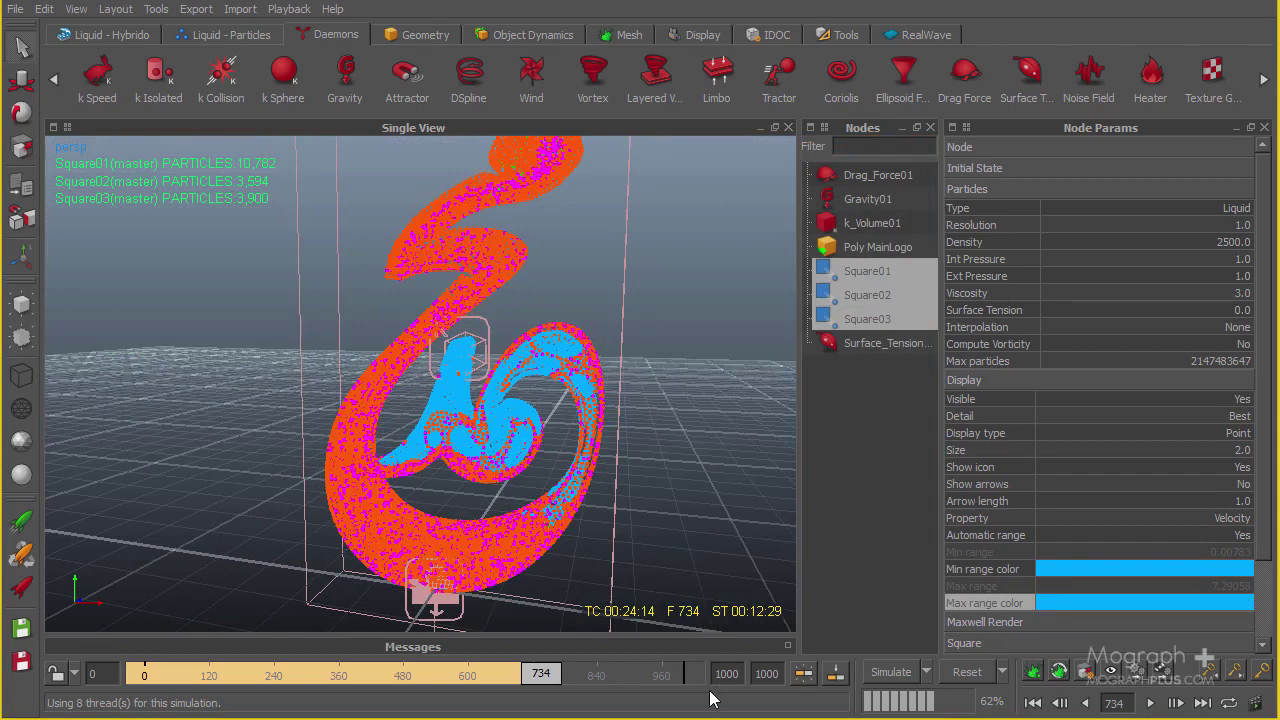
key(alt+p)
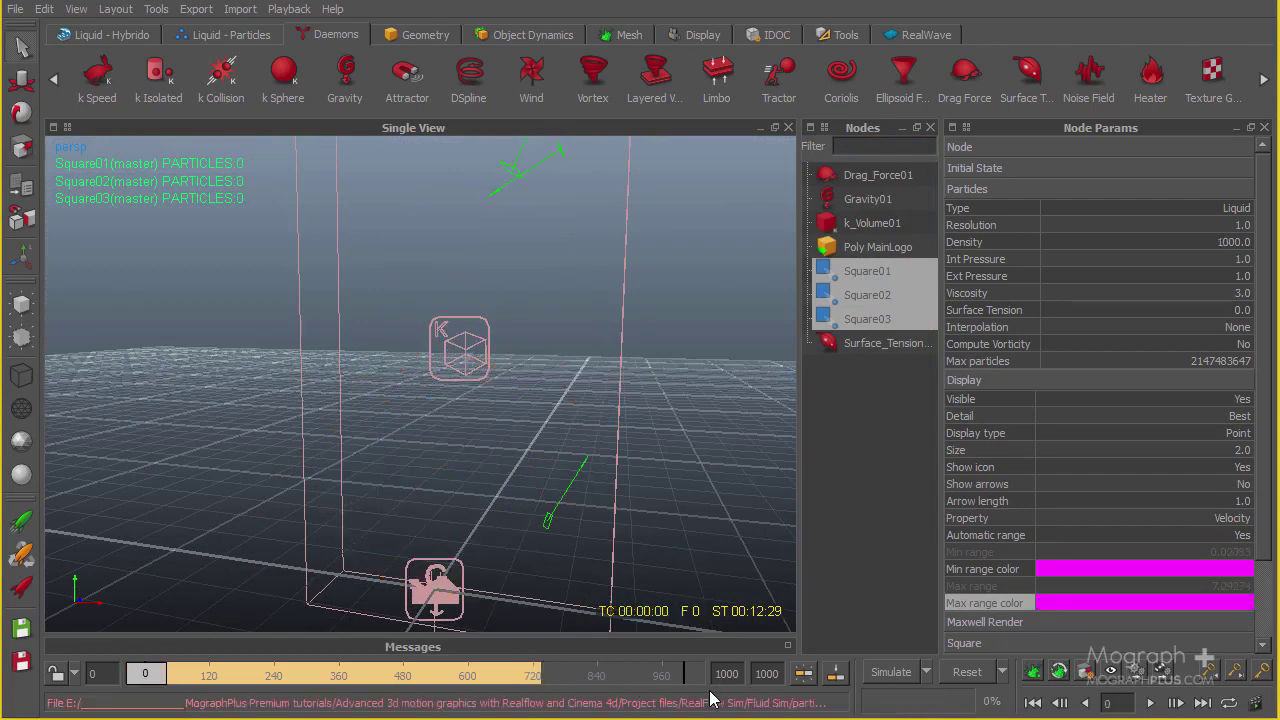
alt+drag(500, 380, 404, 404)
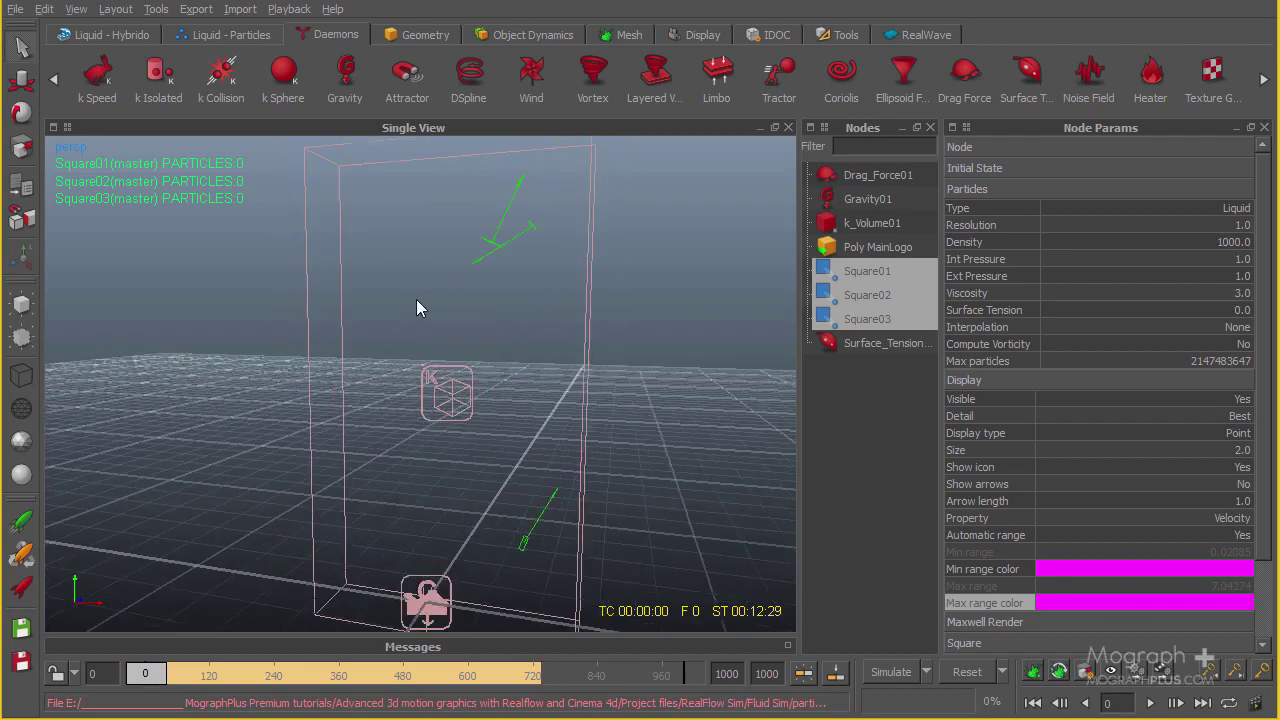
alt+drag(418, 302, 256, 296)
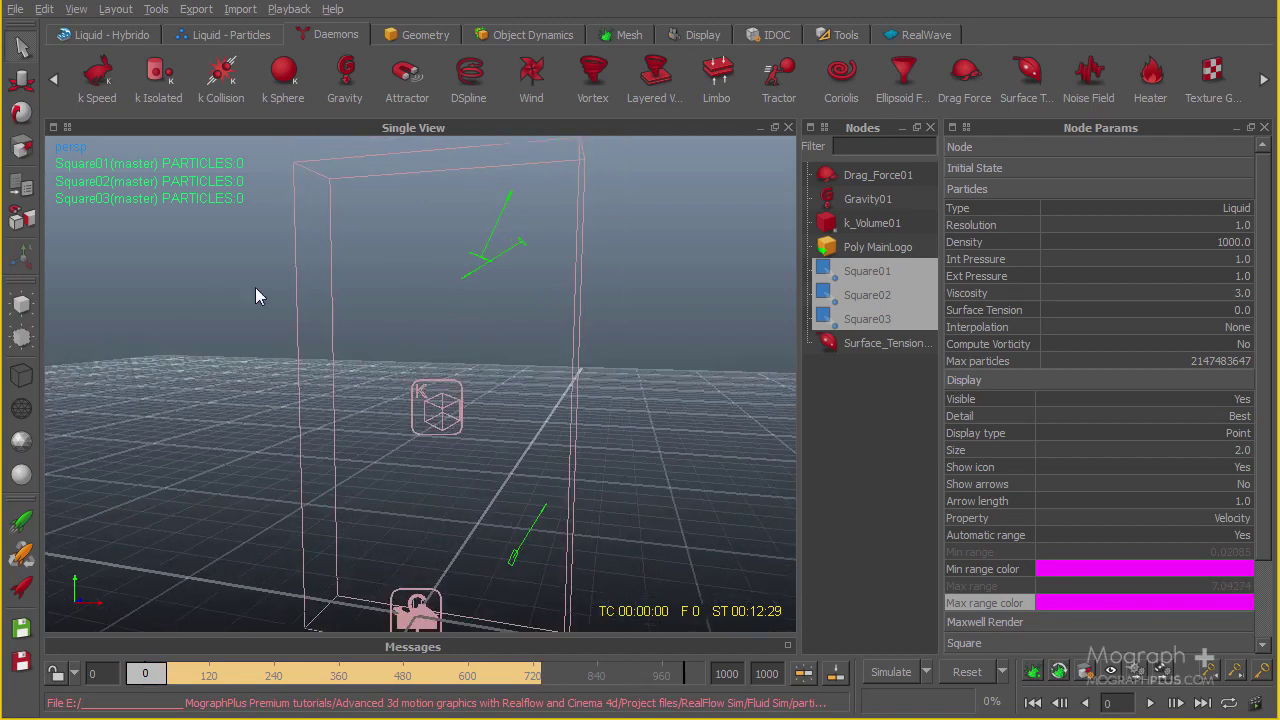
Save the project as a new version named Fluid Sim 0203.flw in the Fluid Sim folder
click(15, 9)
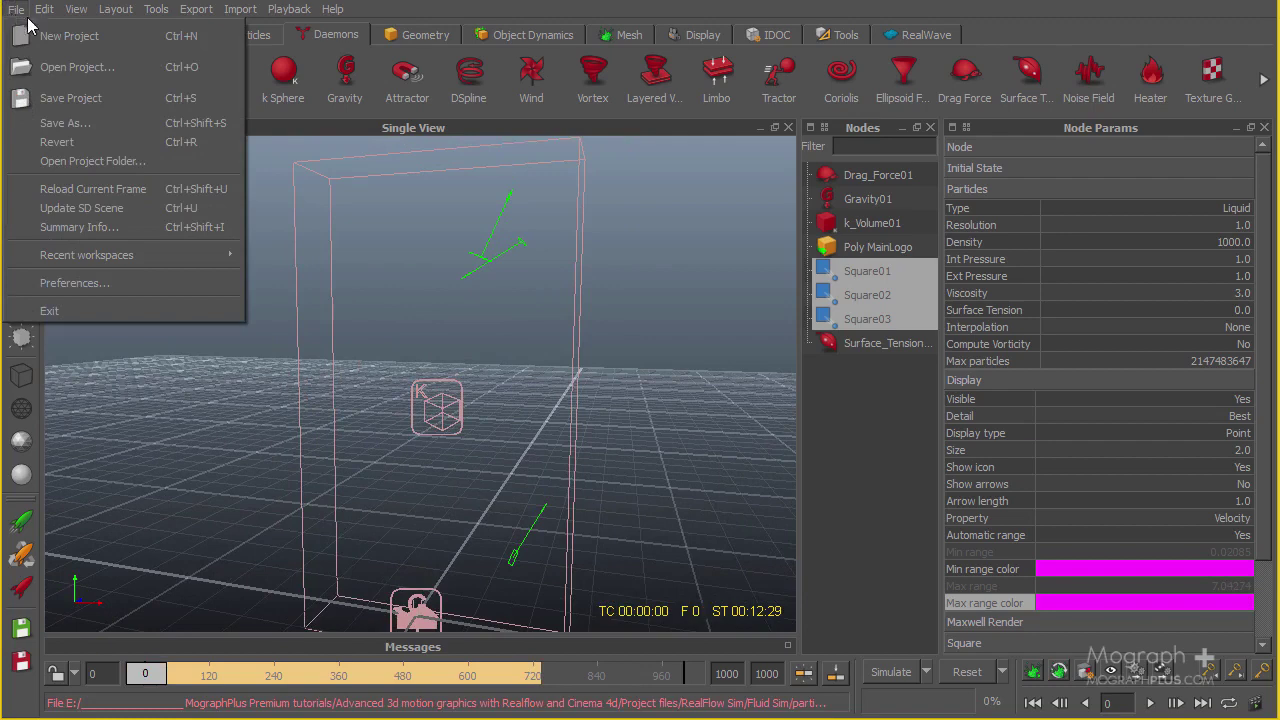
click(149, 109)
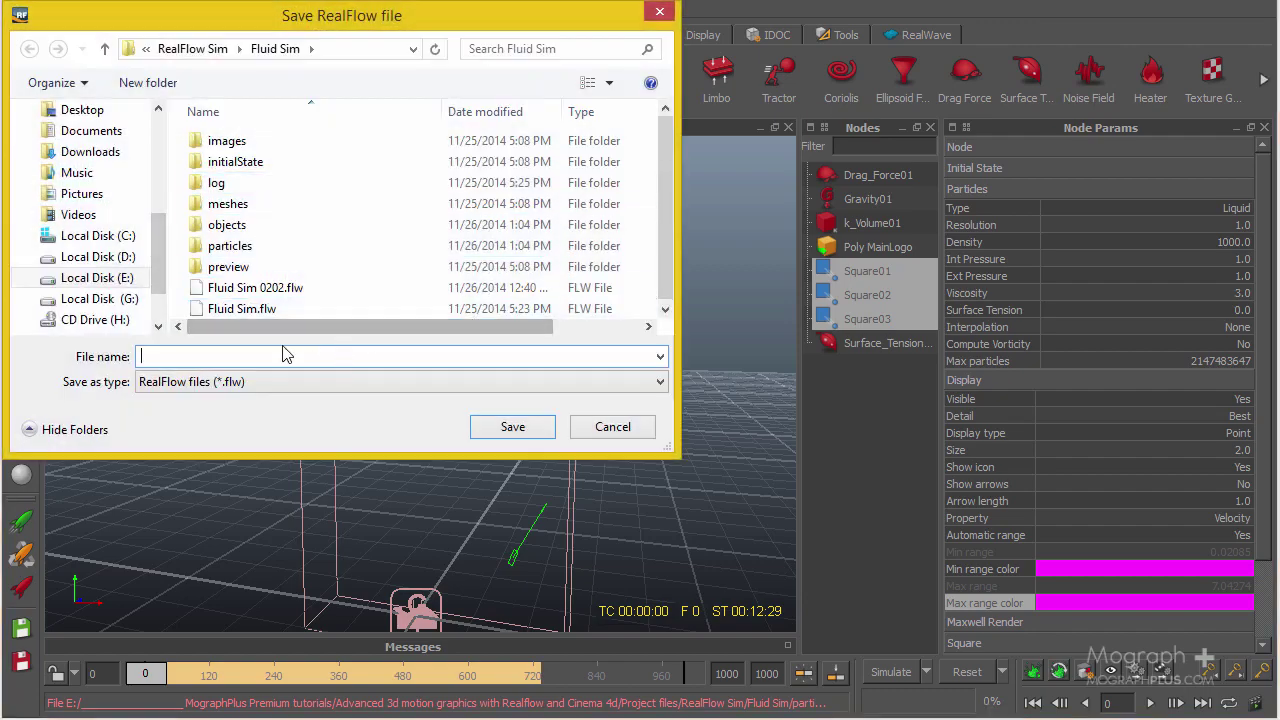
click(252, 288)
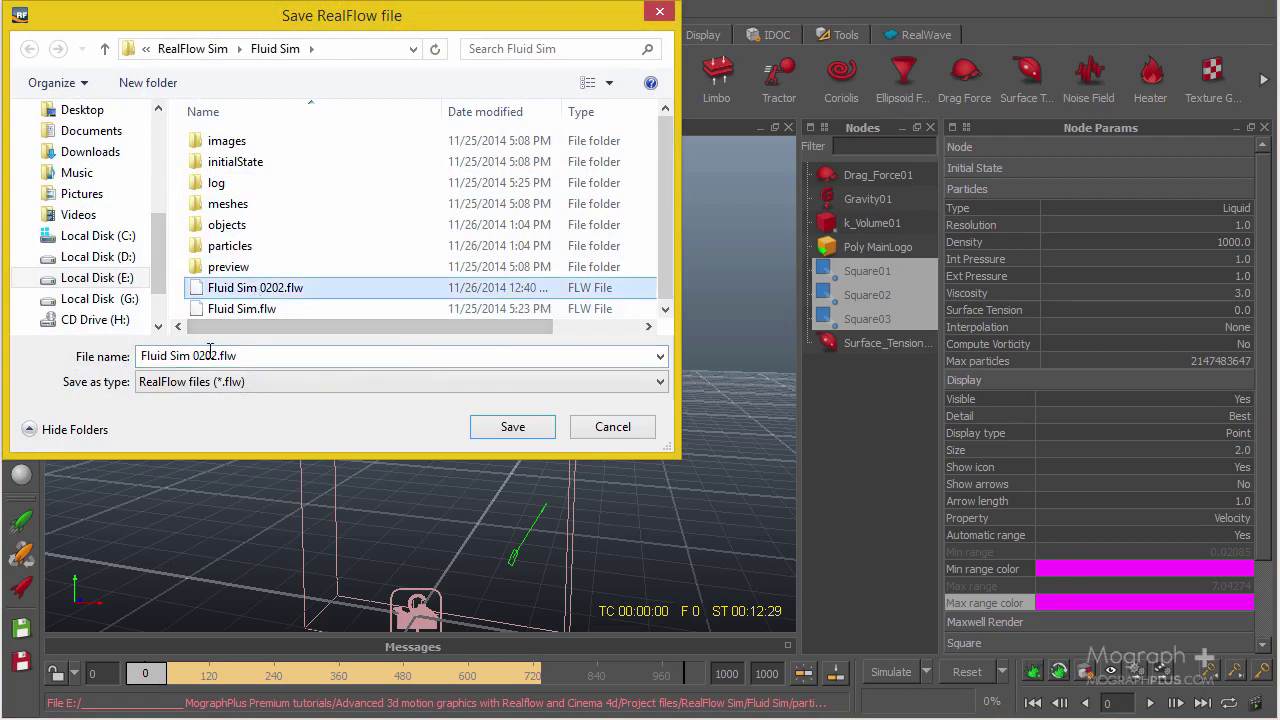
click(213, 355)
click(217, 358)
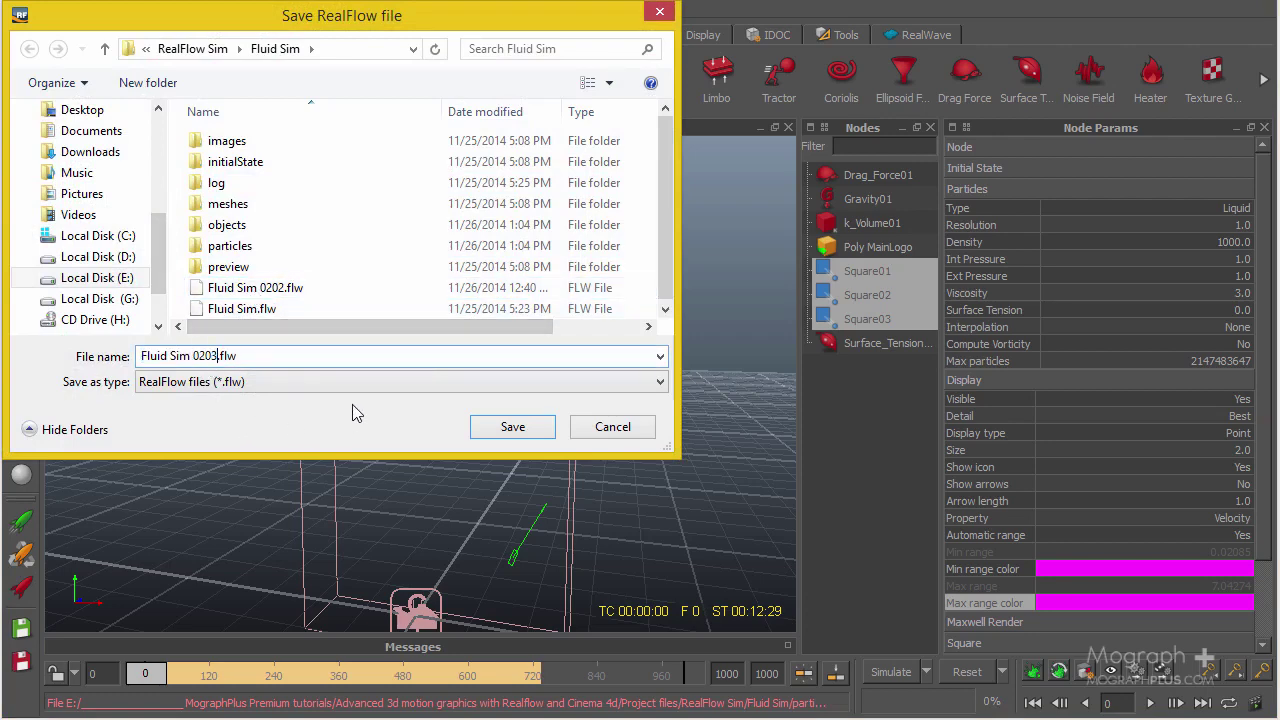
click(481, 432)
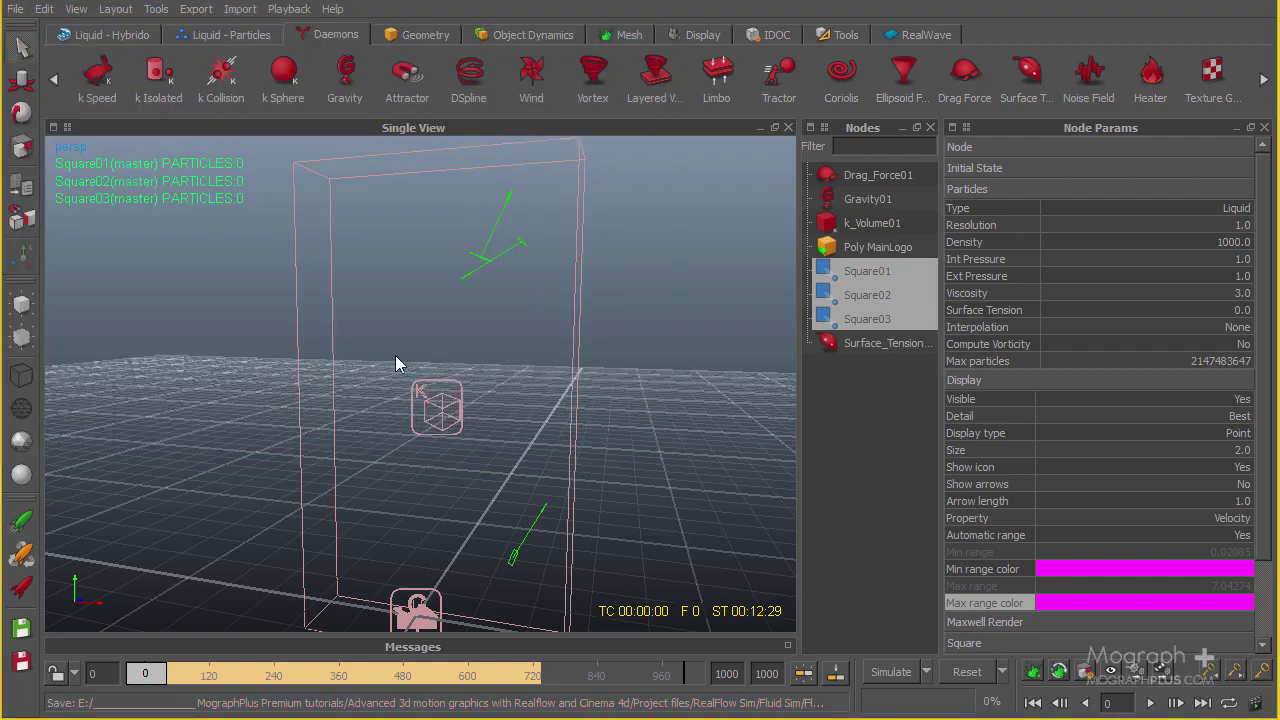
Play the cached simulation from the start and examine how the three emitters' particles fill the logo
alt+drag(484, 326, 535, 375)
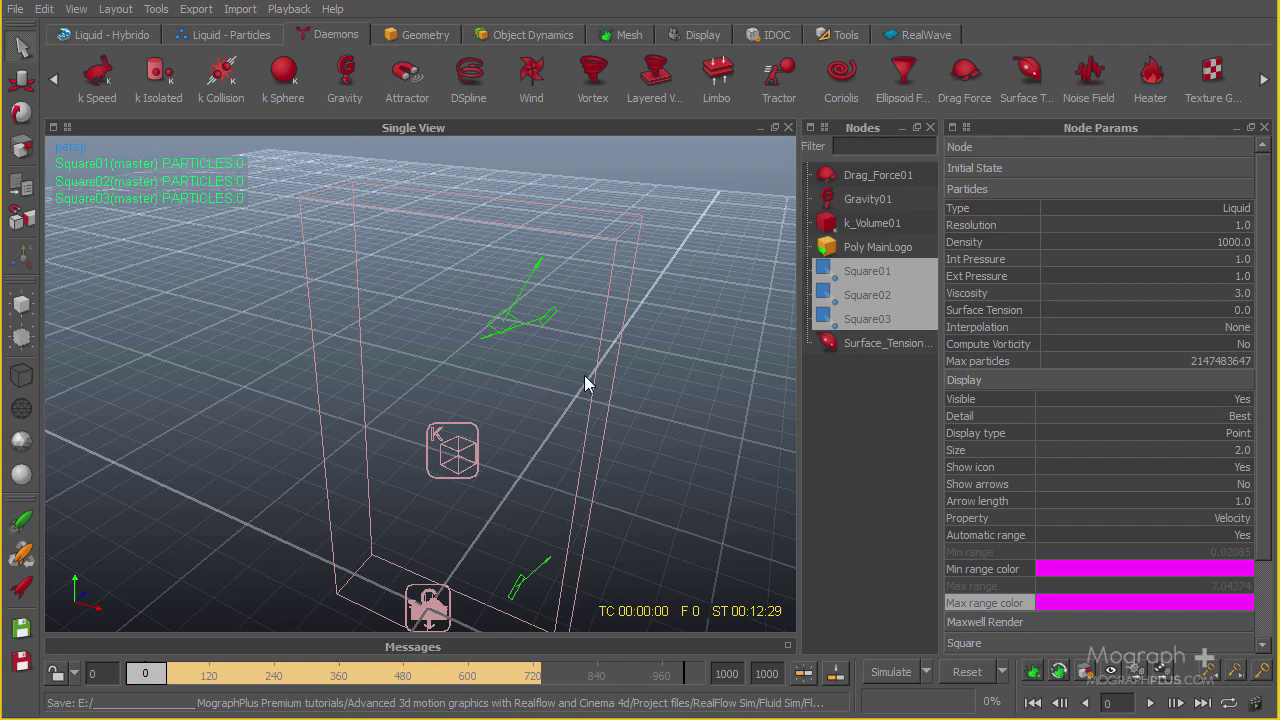
key(ctrl+a)
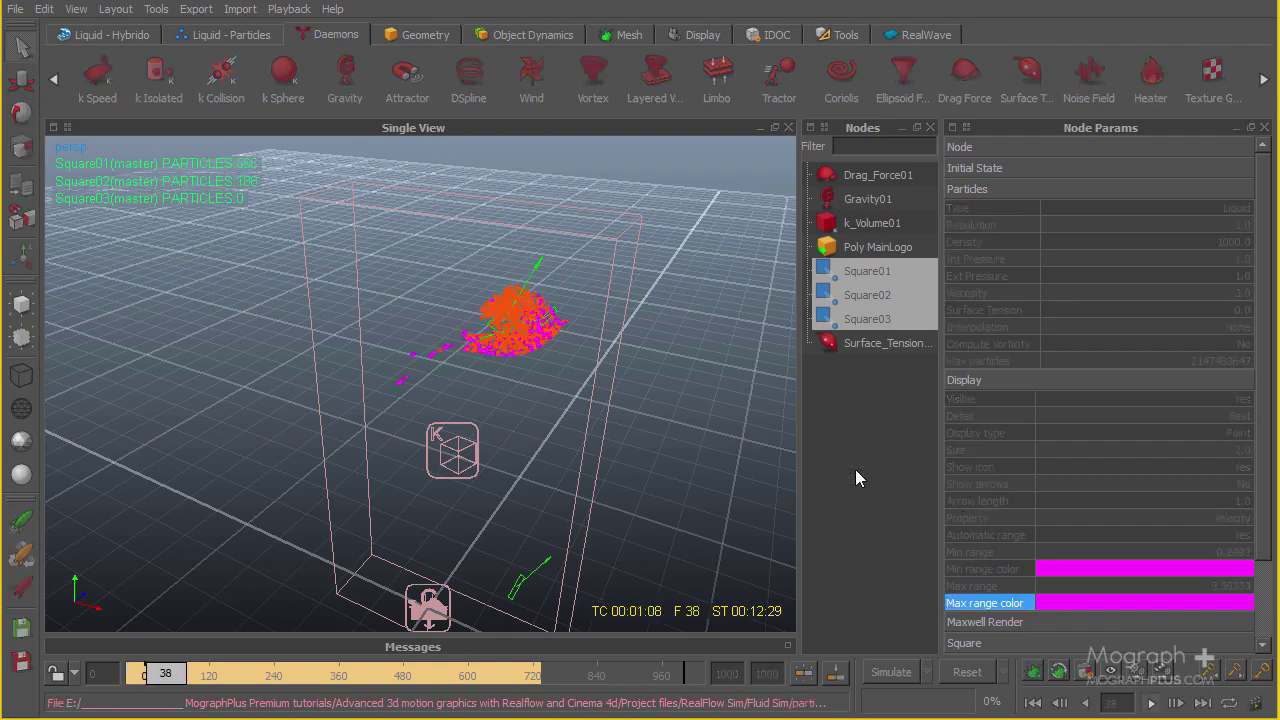
alt+drag(764, 476, 499, 198)
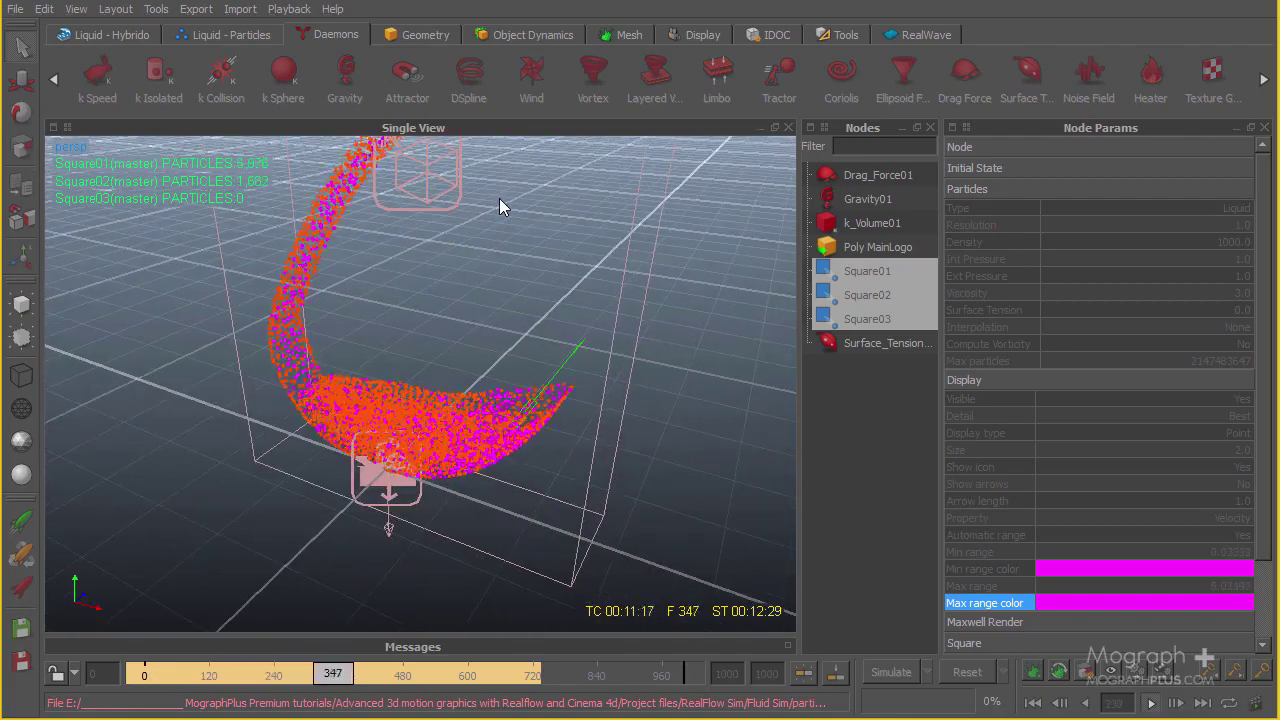
scroll(500, 205, down, 3)
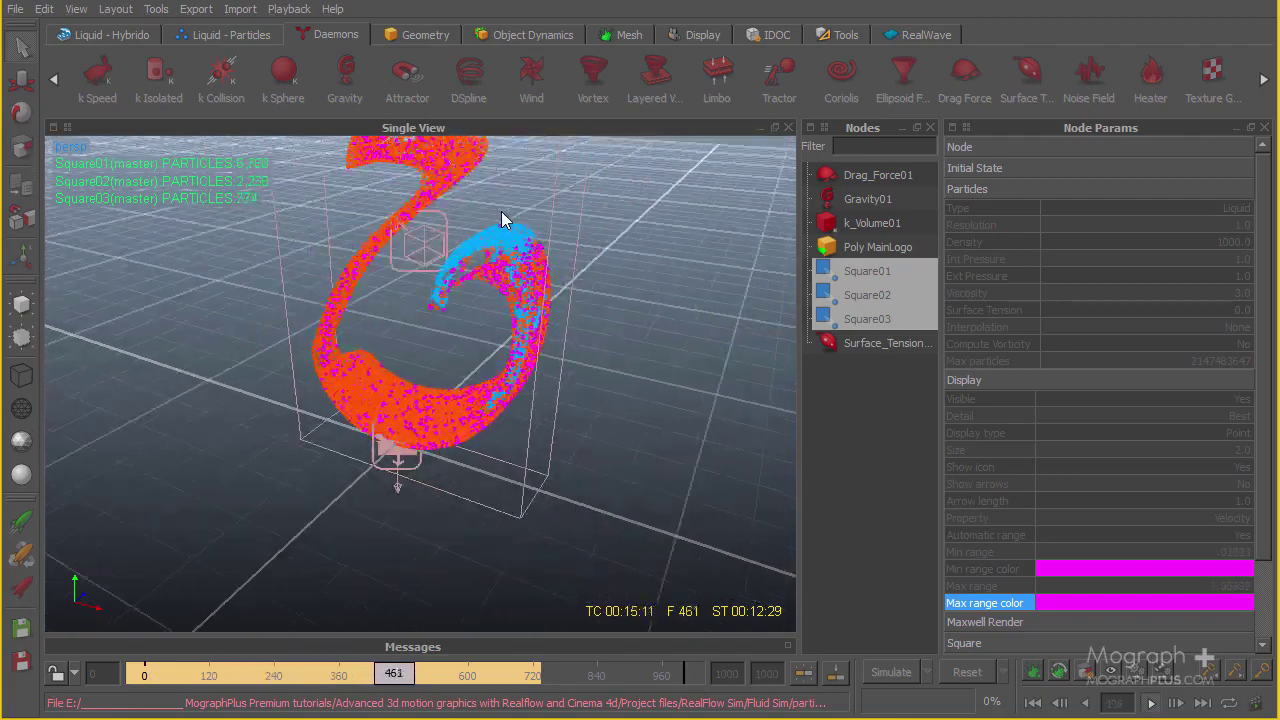
alt+drag(501, 212, 497, 349)
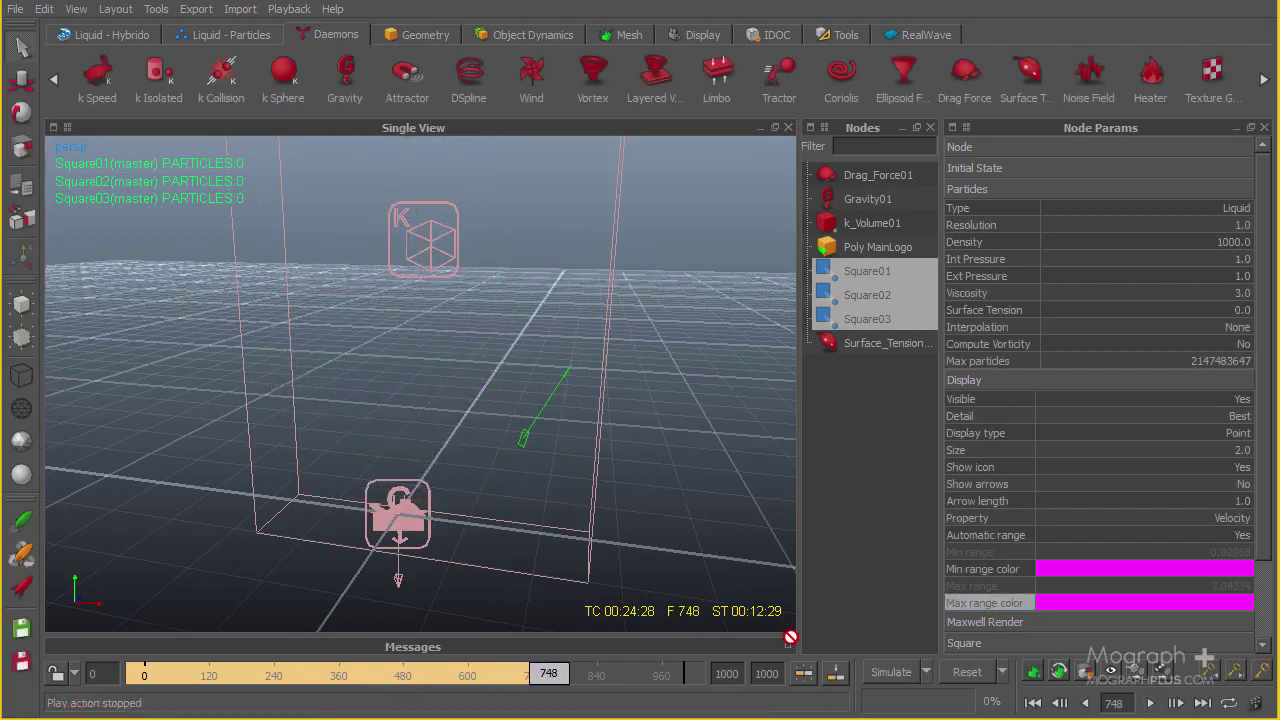
Replay the simulation, inspect the particle flow up close along the logo's lower curve, and stop at frame 498
key(space)
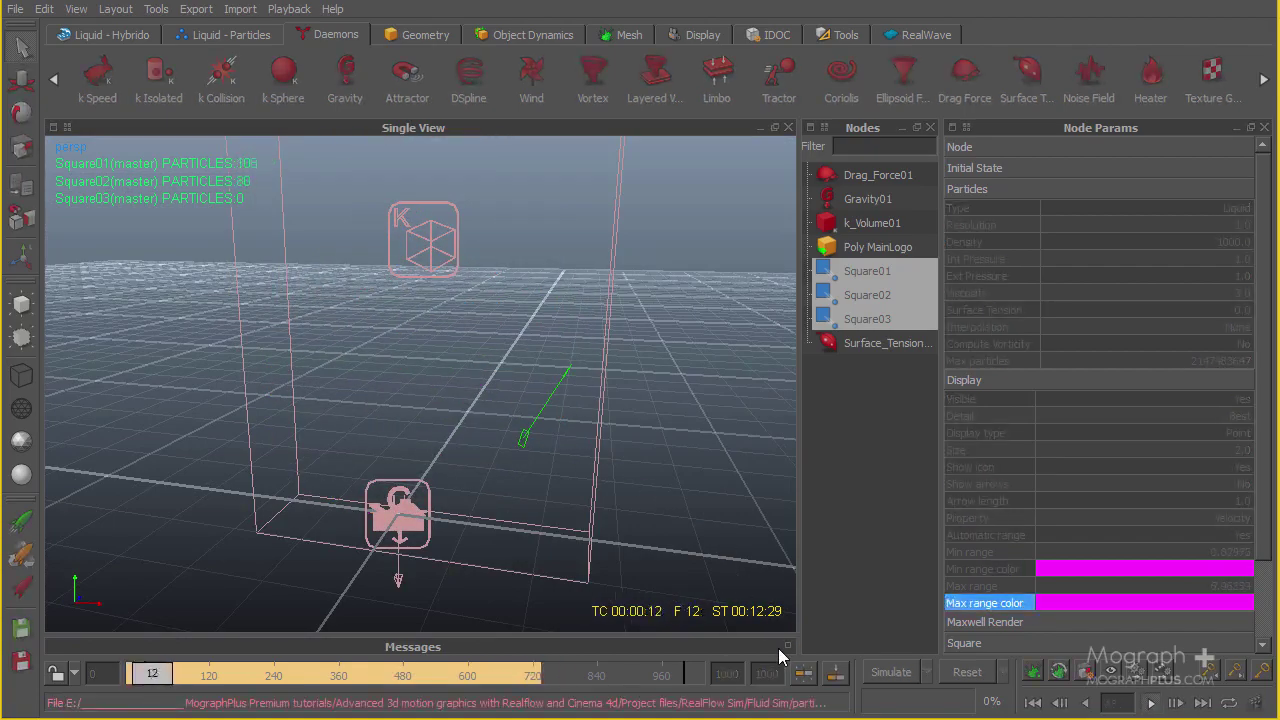
scroll(336, 423, down, 3)
alt+middle_drag(560, 210, 567, 386)
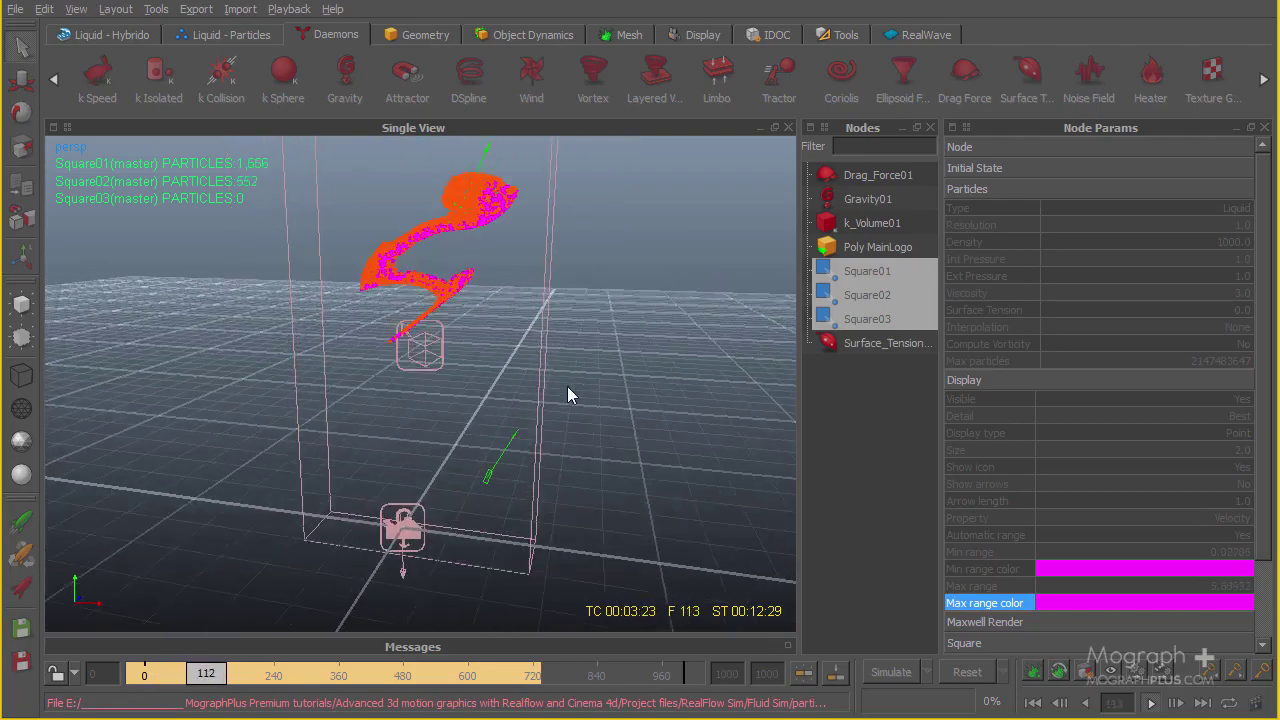
scroll(494, 272, up, 4)
alt+drag(493, 270, 390, 408)
alt+drag(252, 400, 502, 502)
key(space)
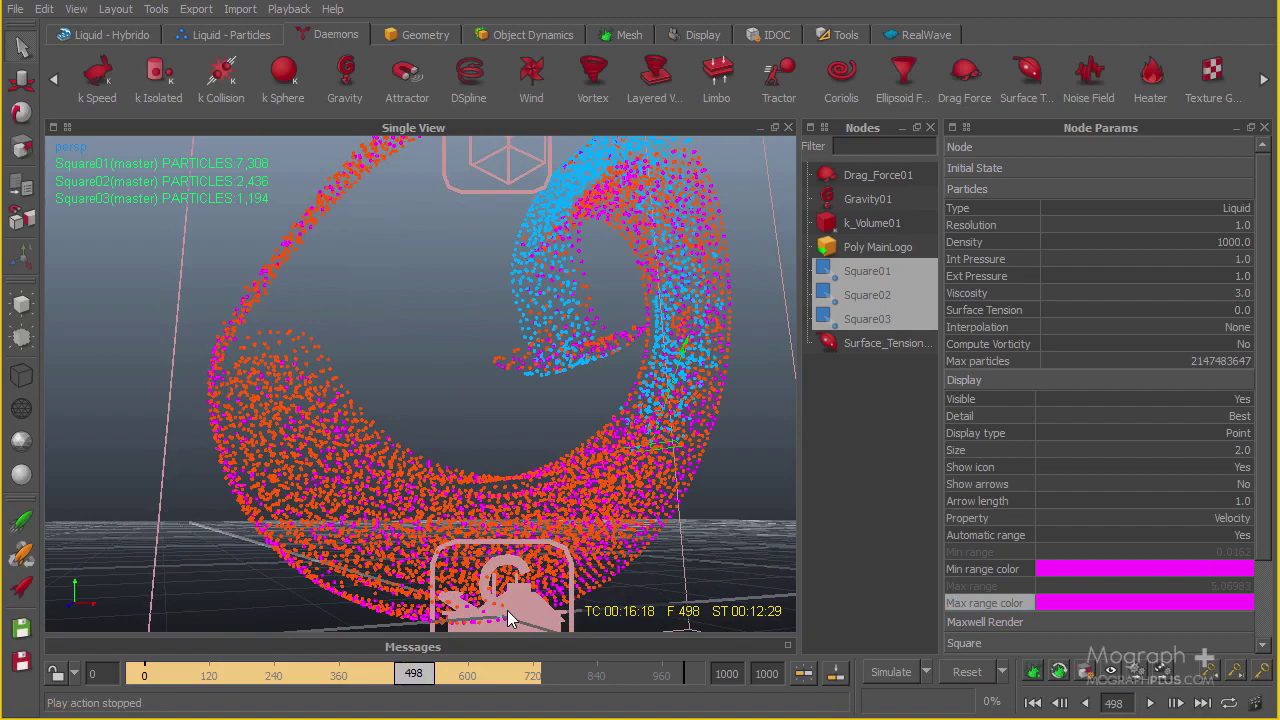
Replay the whole simulation from the first frame to check how the blue particles fill the inner shape, and stop playback past the cached frames
key(Home)
key(space)
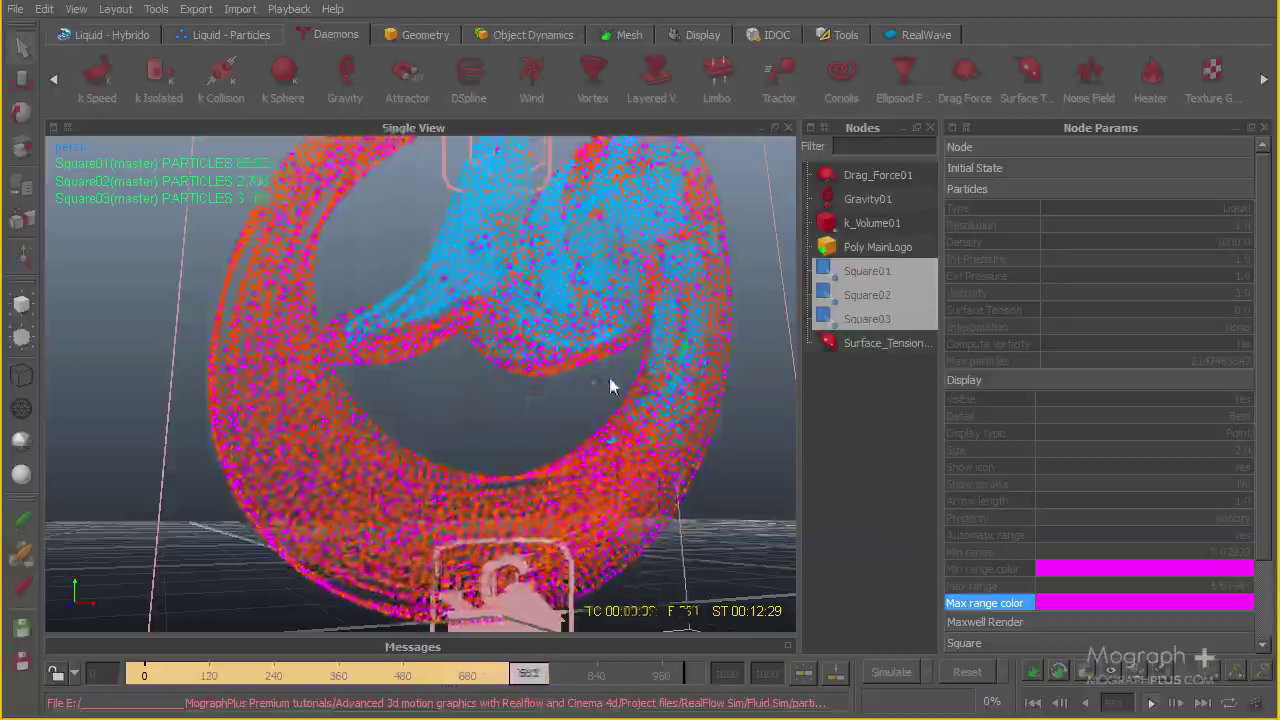
alt+drag(609, 378, 528, 458)
scroll(526, 399, down, 3)
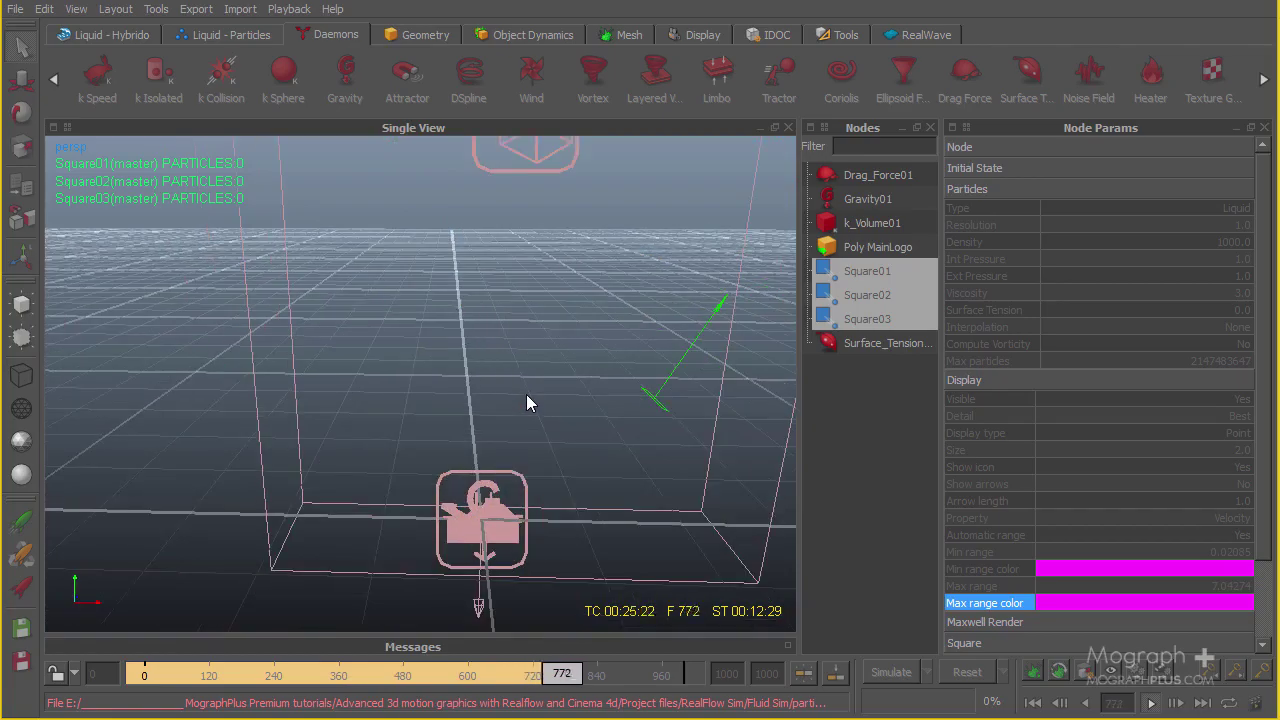
key(Escape)
Scrub the timeline to frame 421 and back to frame 293 to compare the particles in the logo's lower curve with and without Square03's emission
mouse_move(555, 674)
mouse_down()
mouse_move(375, 674)
mouse_move(294, 689)
mouse_move(372, 681)
mouse_up()
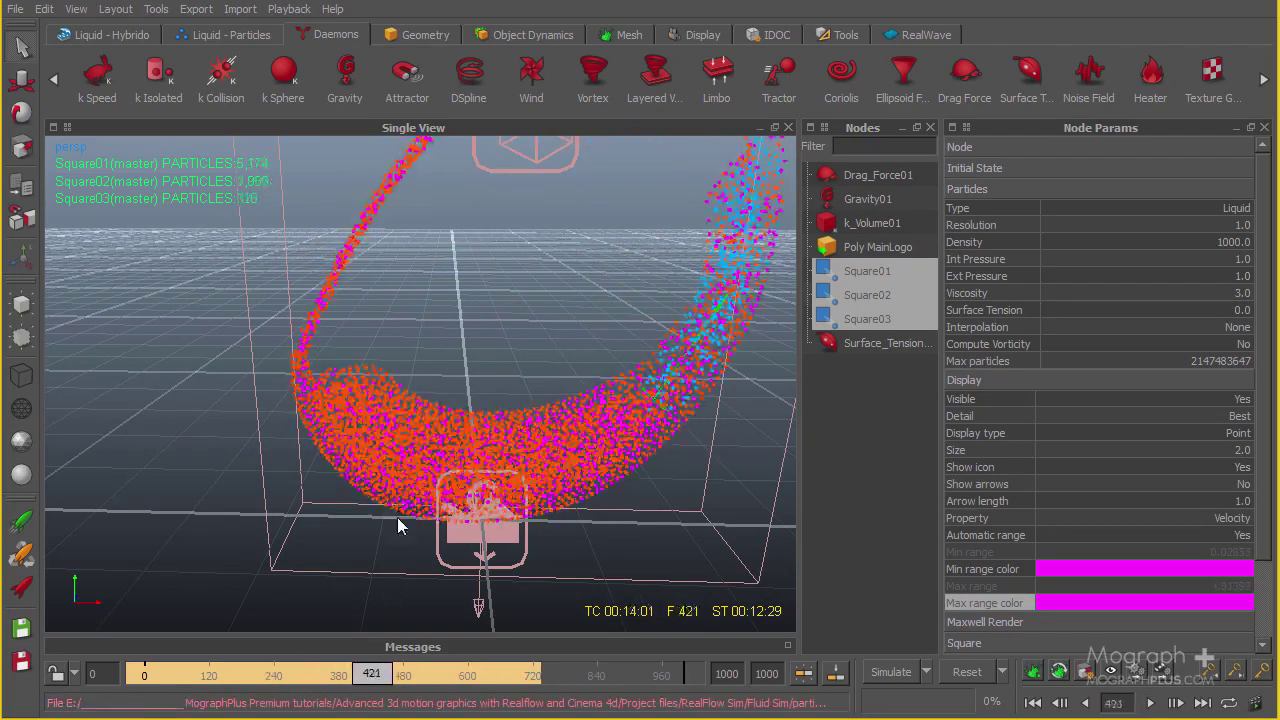
scroll(441, 411, down, 3)
alt+drag(575, 282, 458, 379)
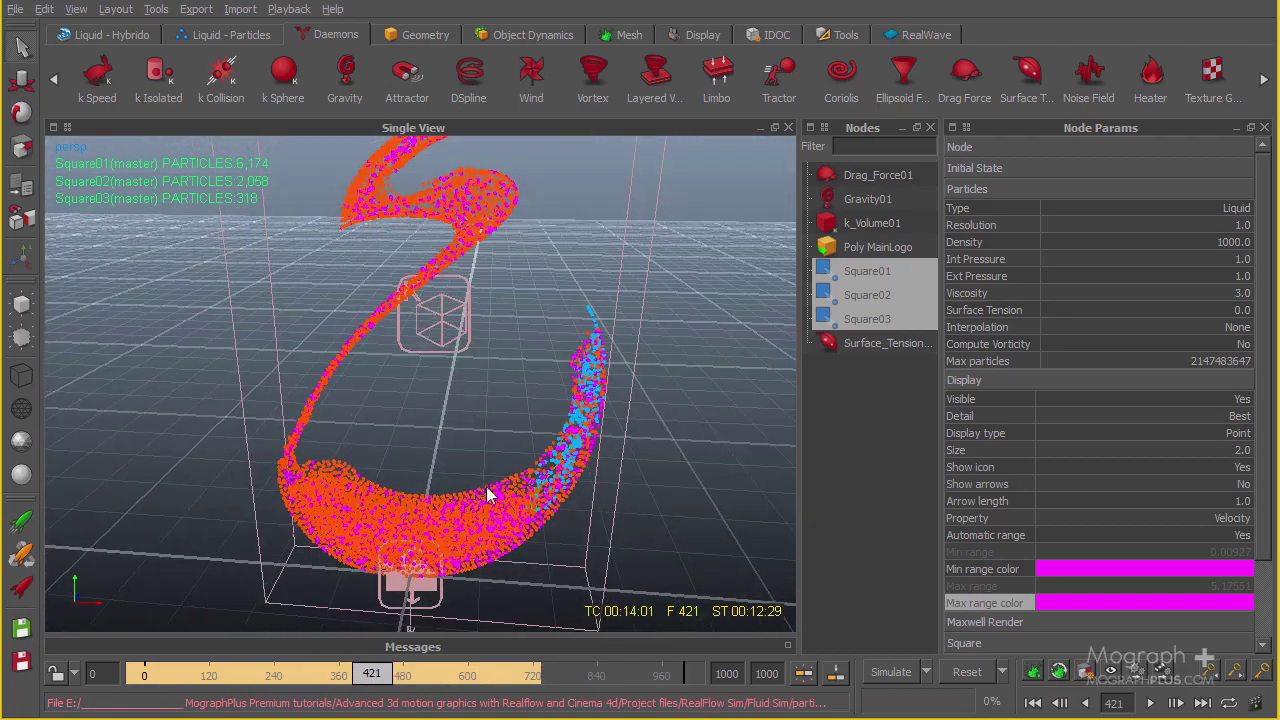
mouse_move(366, 676)
mouse_down()
mouse_move(262, 676)
mouse_move(391, 675)
mouse_move(193, 636)
mouse_move(439, 639)
mouse_move(196, 629)
mouse_move(303, 641)
mouse_up()
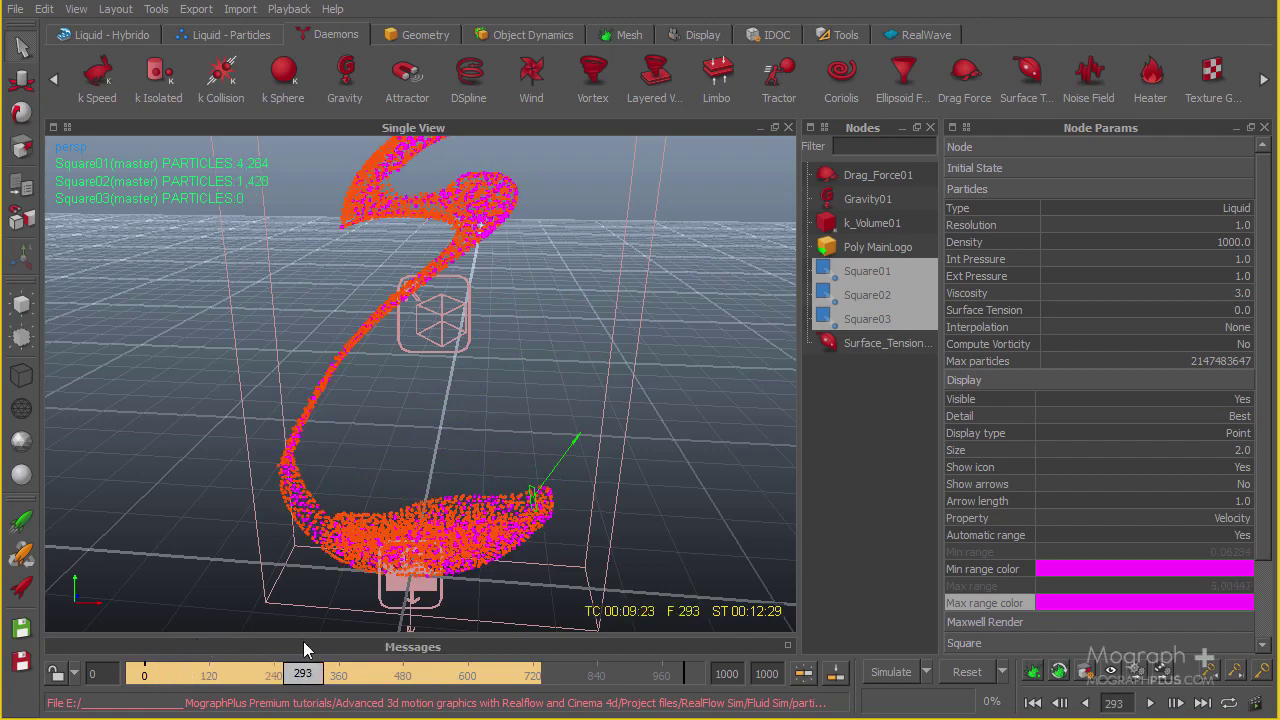